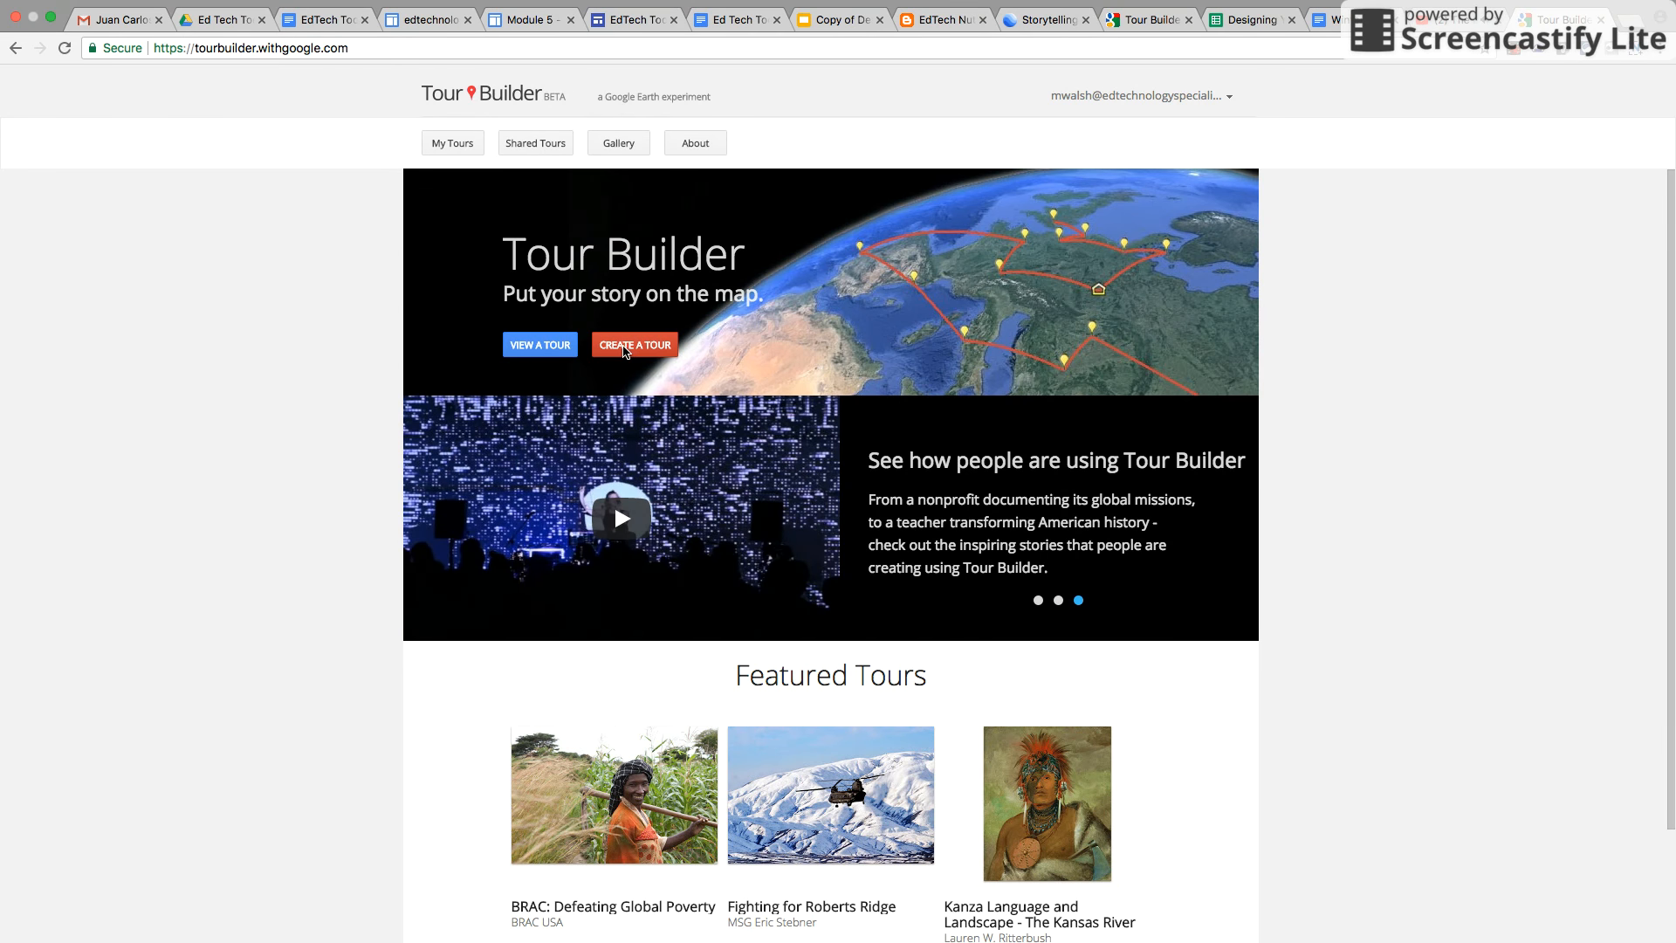
Create a new tour named Sandbox, entering the author's name
click(635, 349)
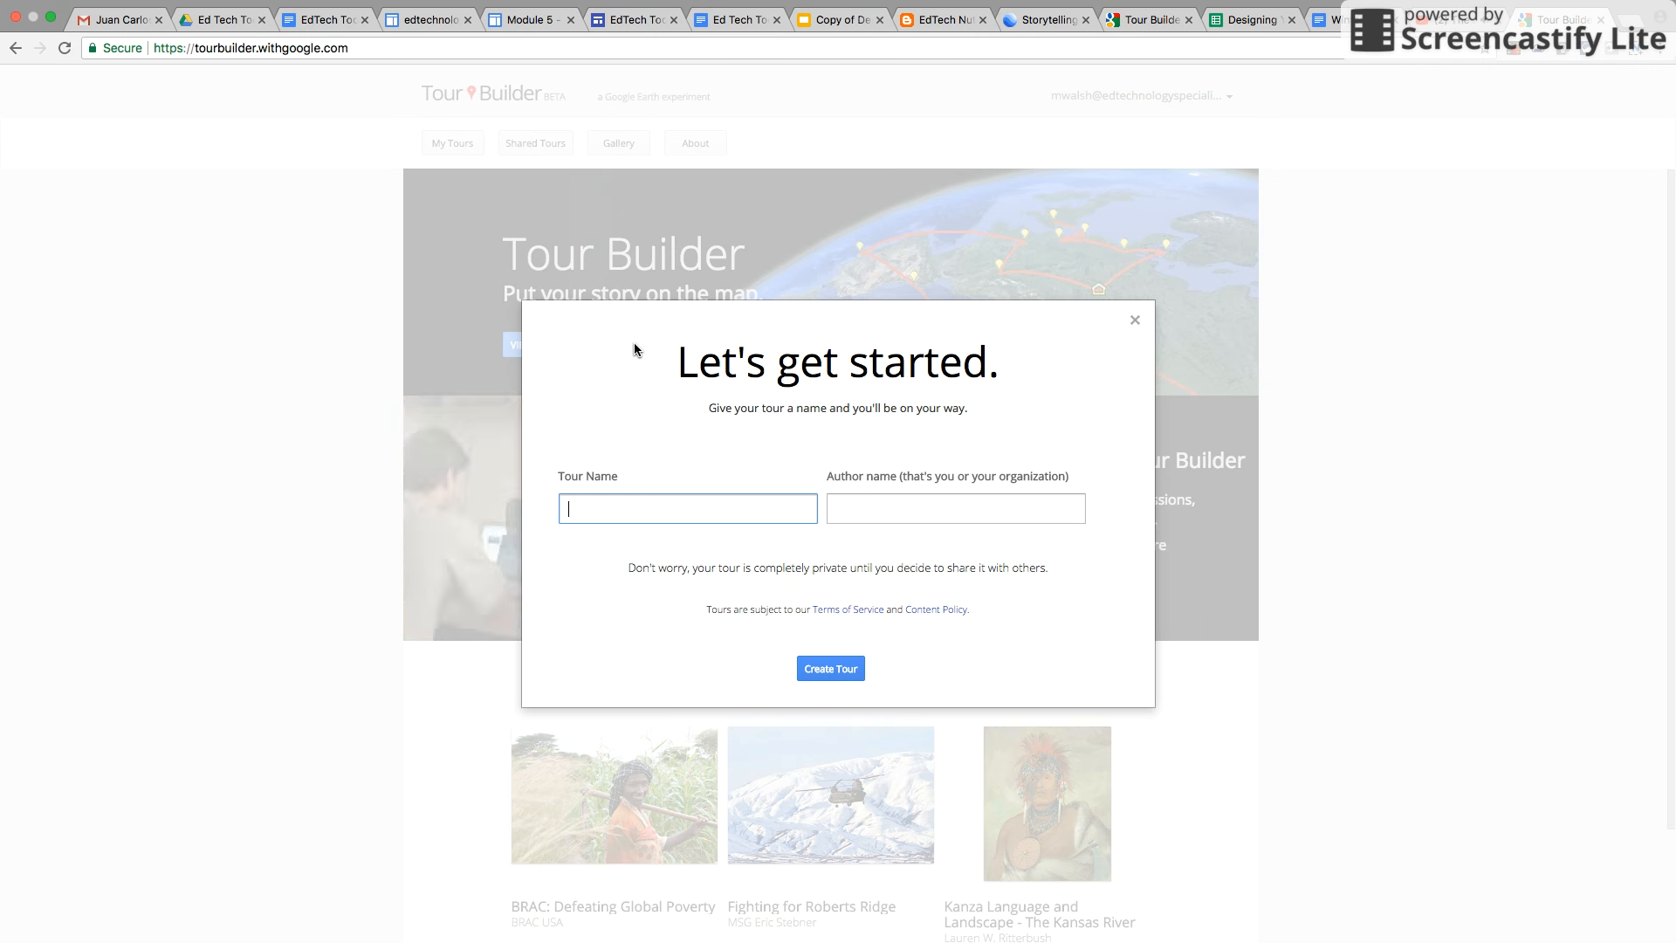
text(Sandbox)
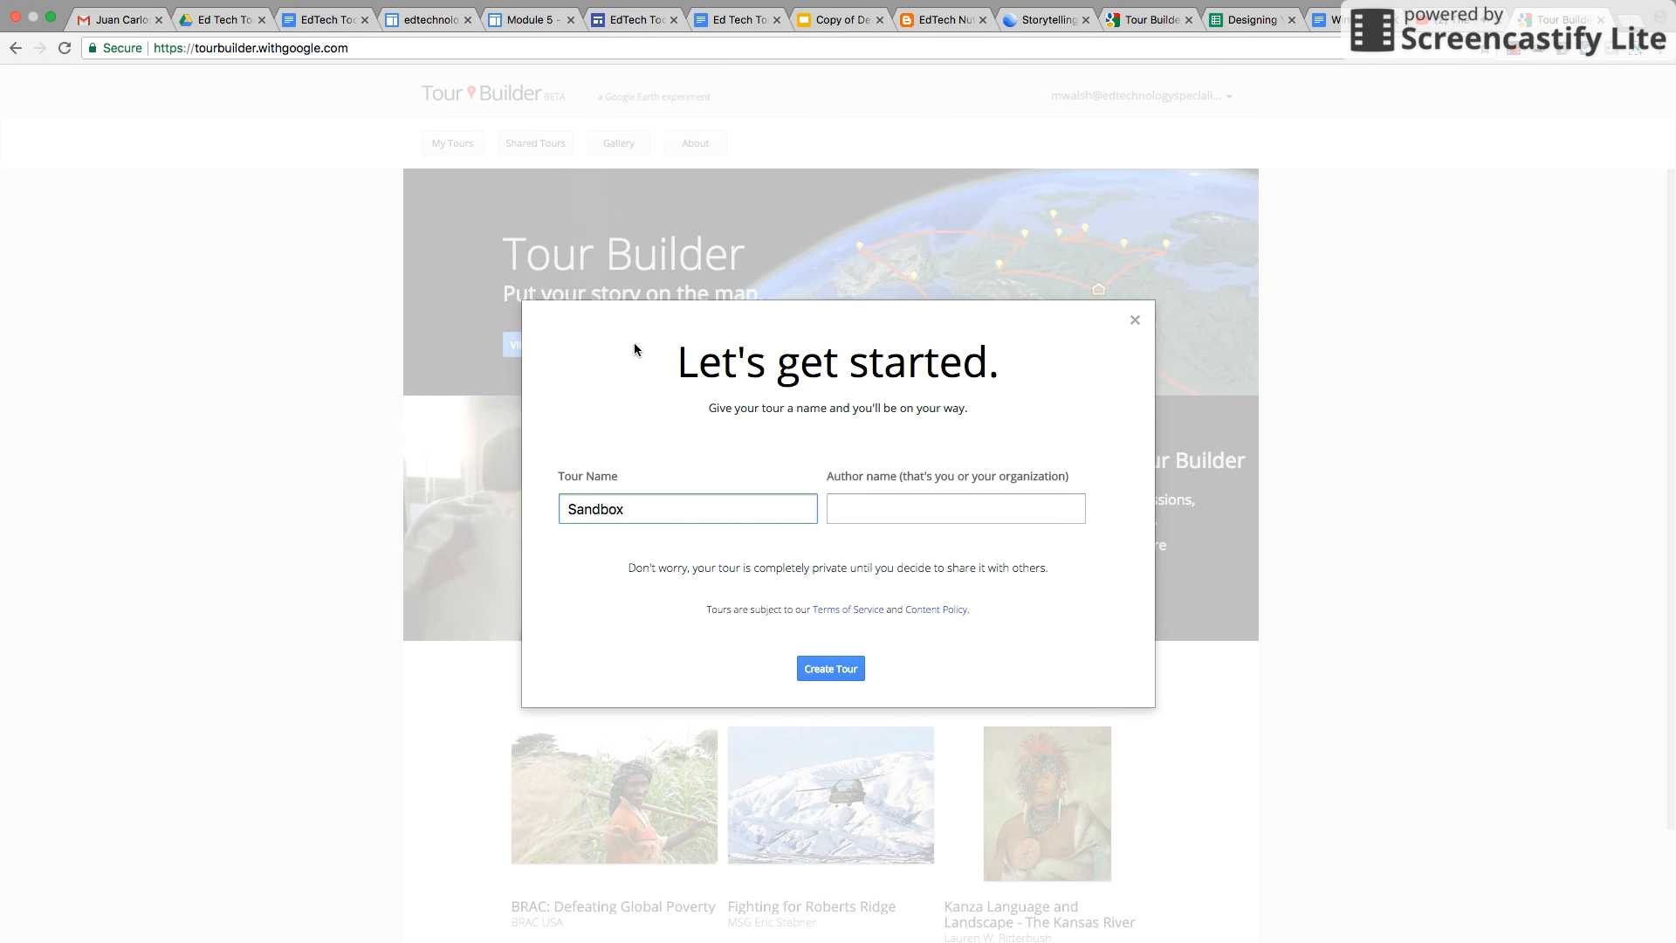
key(Tab)
text(M)
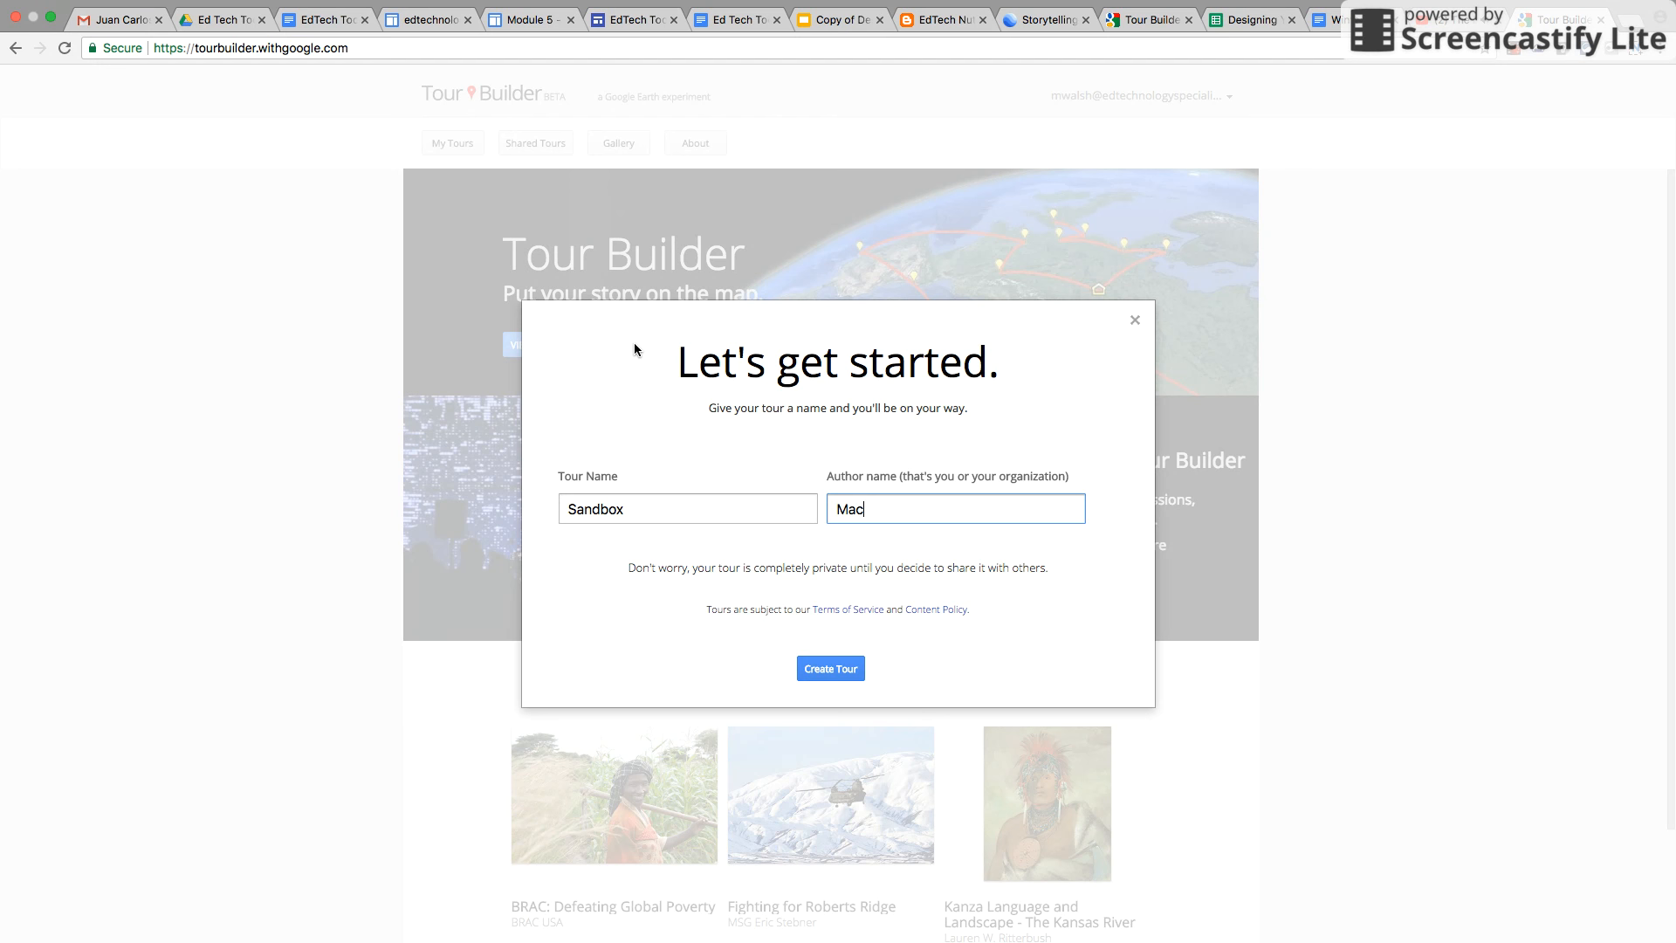
click(831, 668)
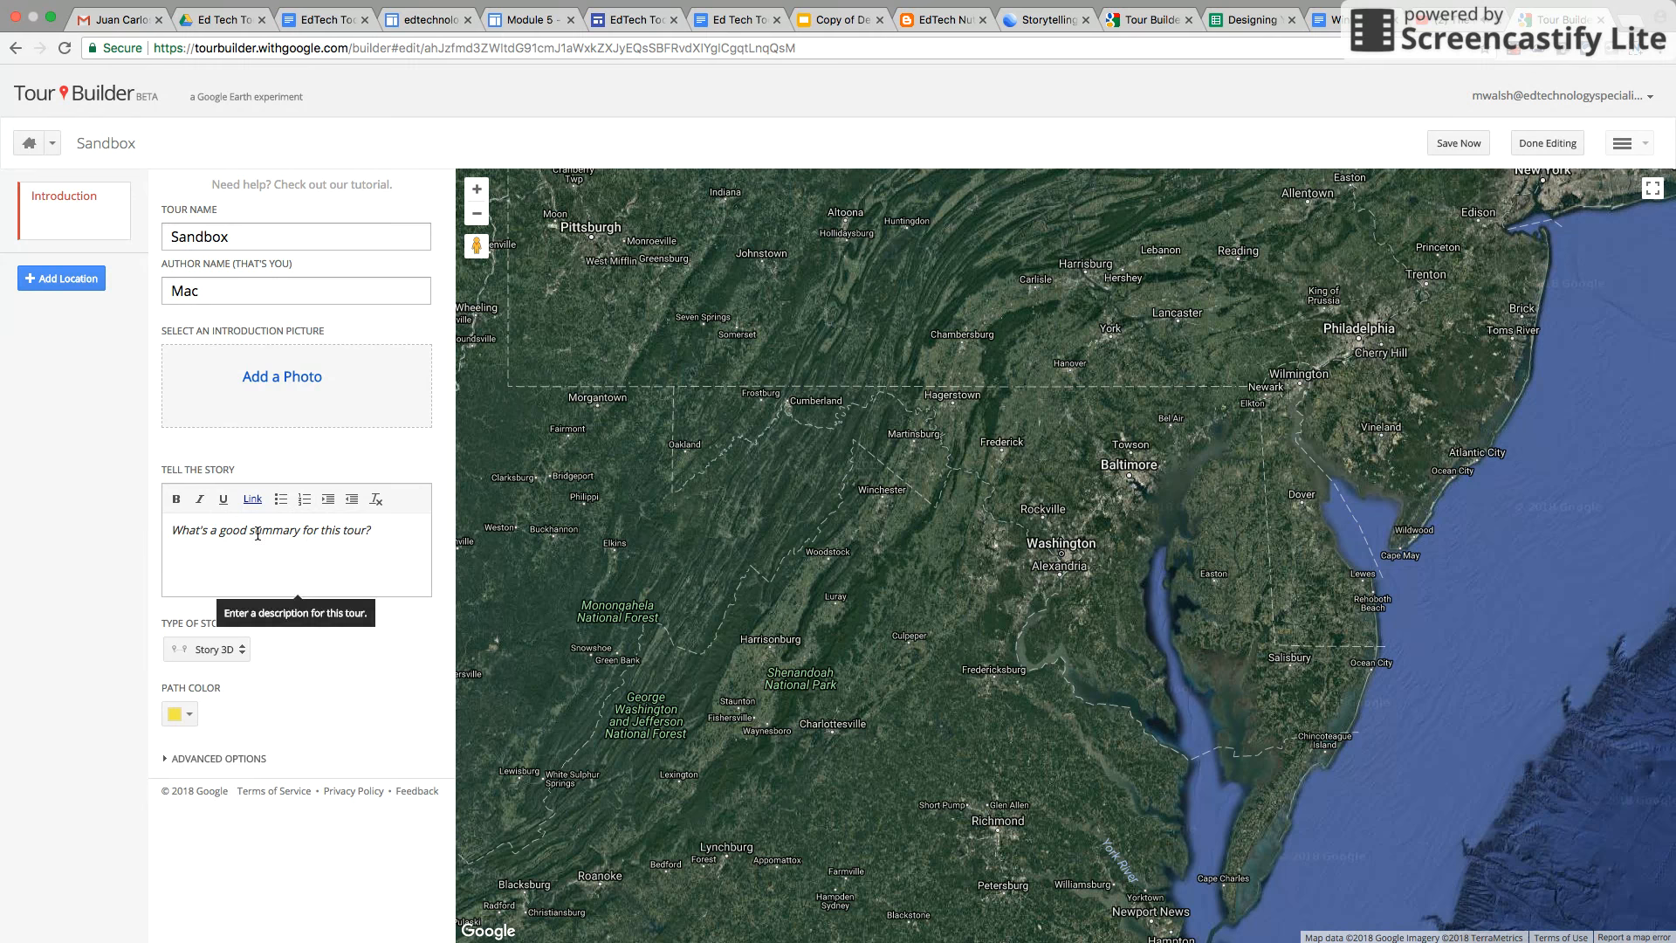
Set the tour's introduction picture to the dog photo found by an image search for anything
click(260, 384)
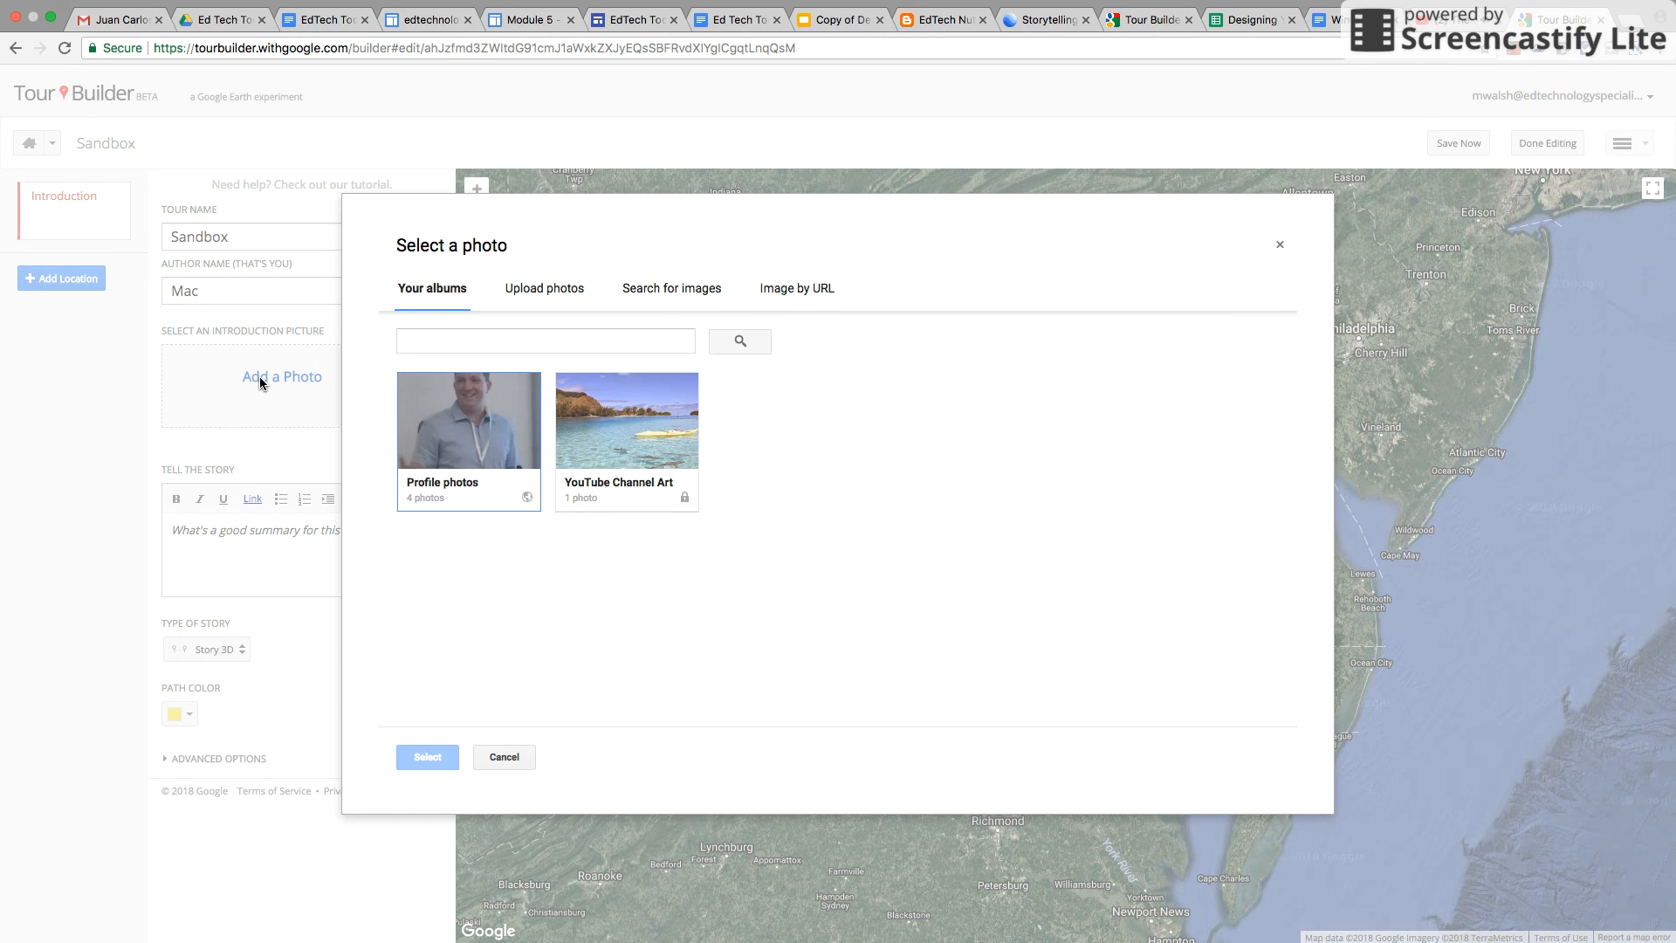
click(535, 293)
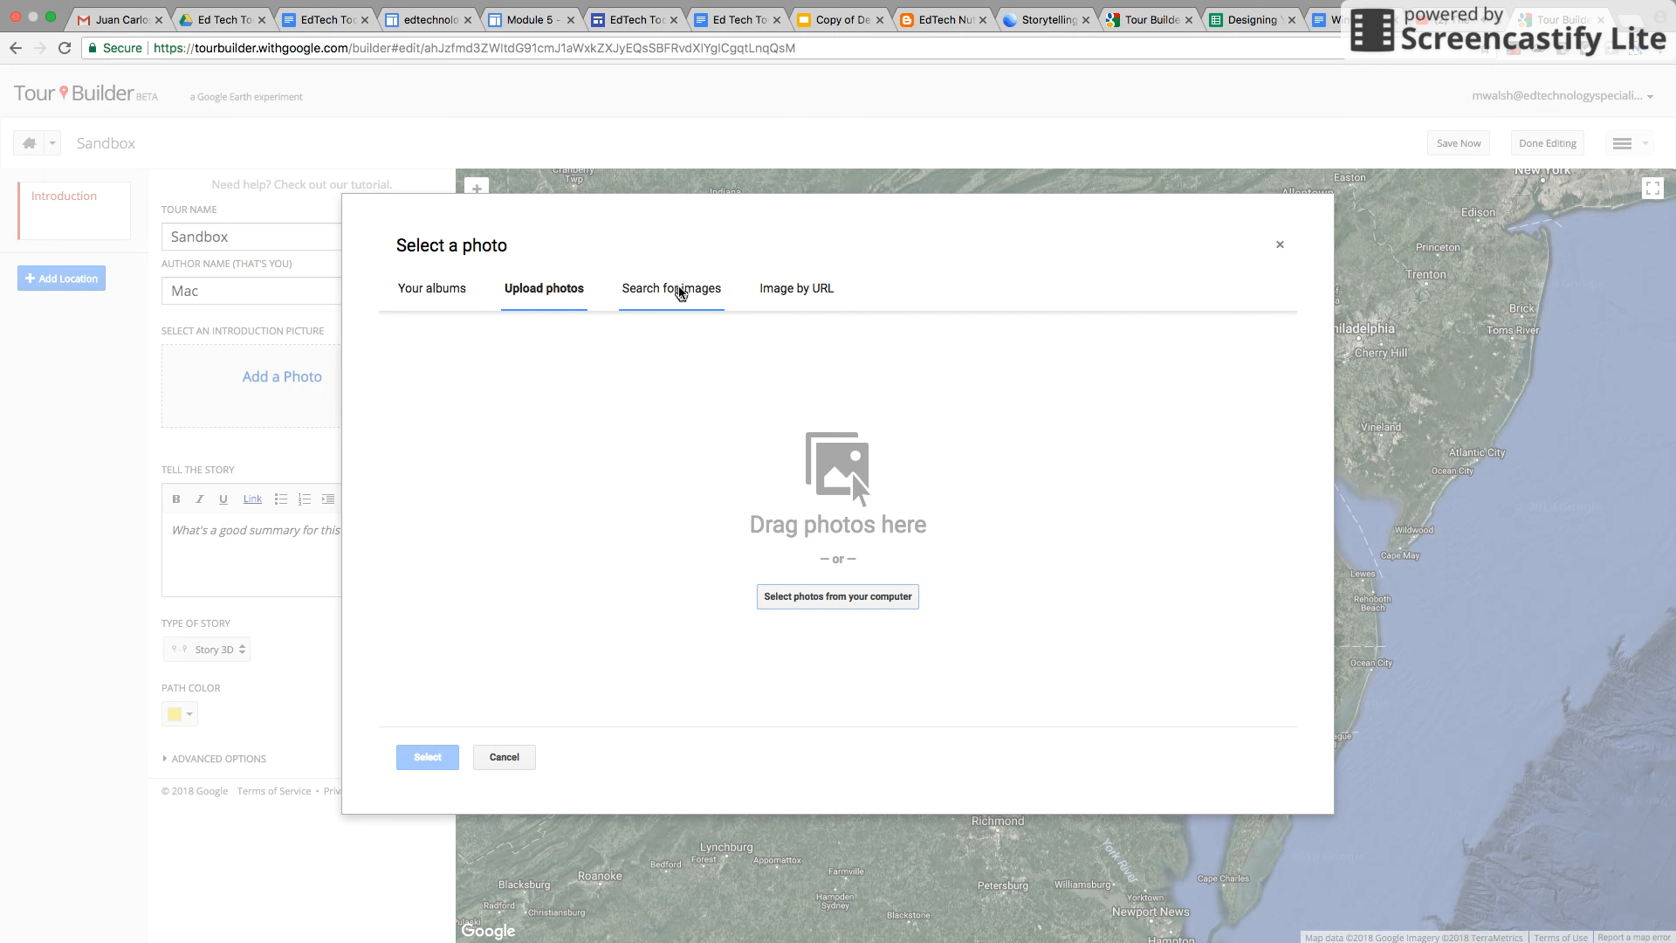
click(680, 292)
click(798, 297)
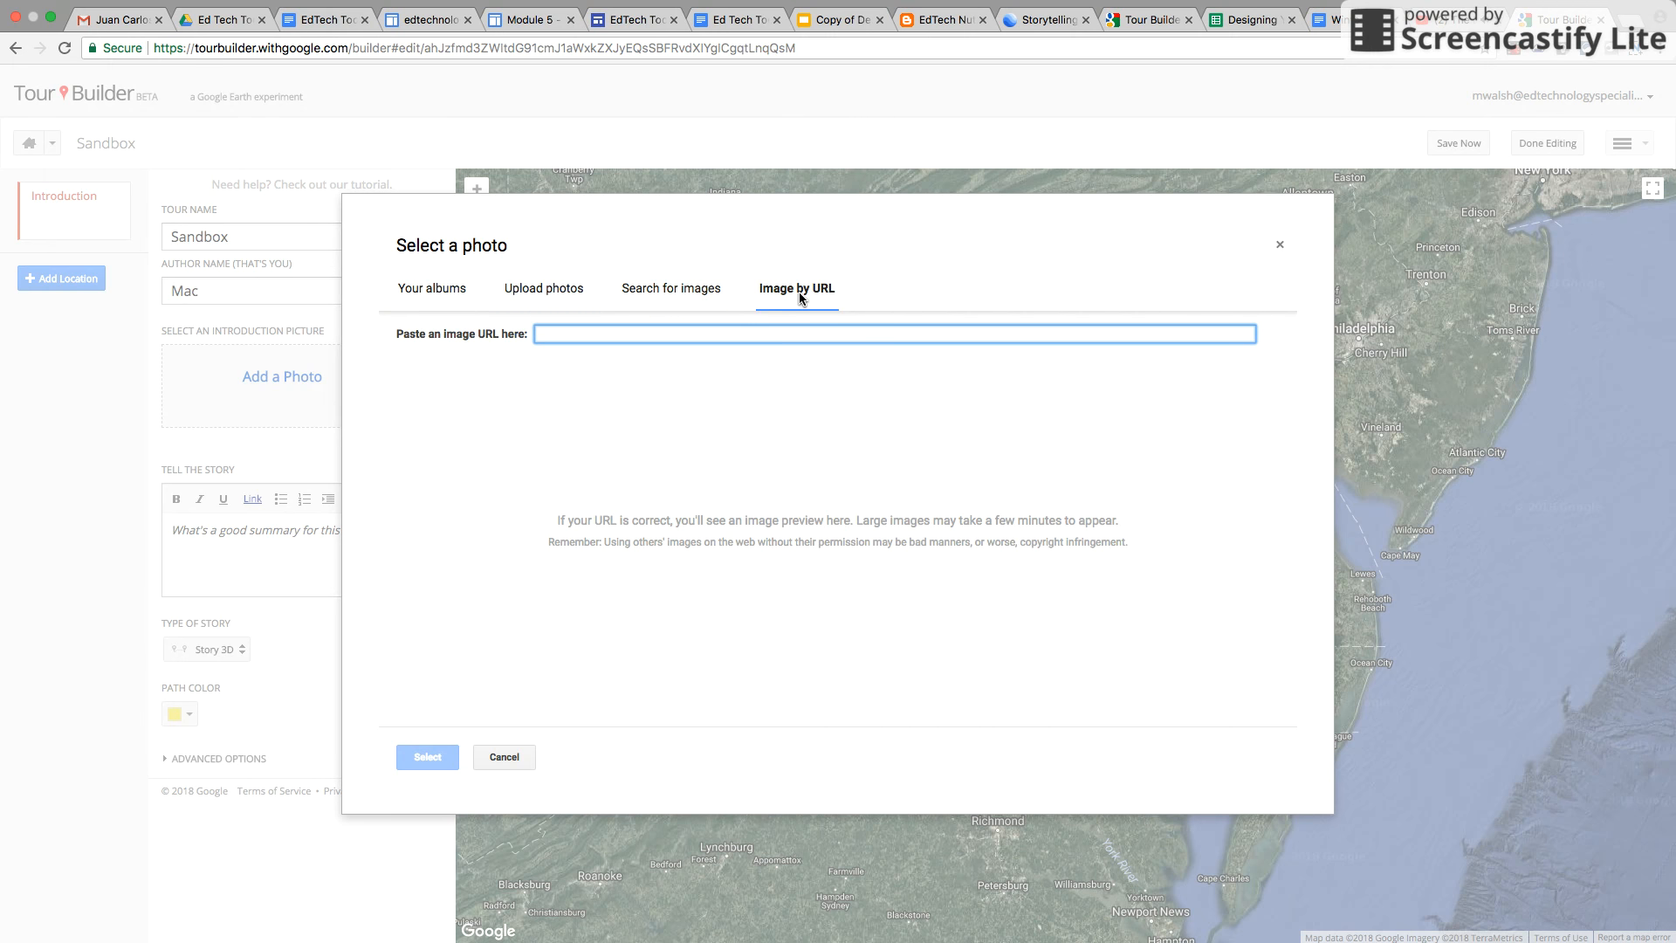
click(673, 299)
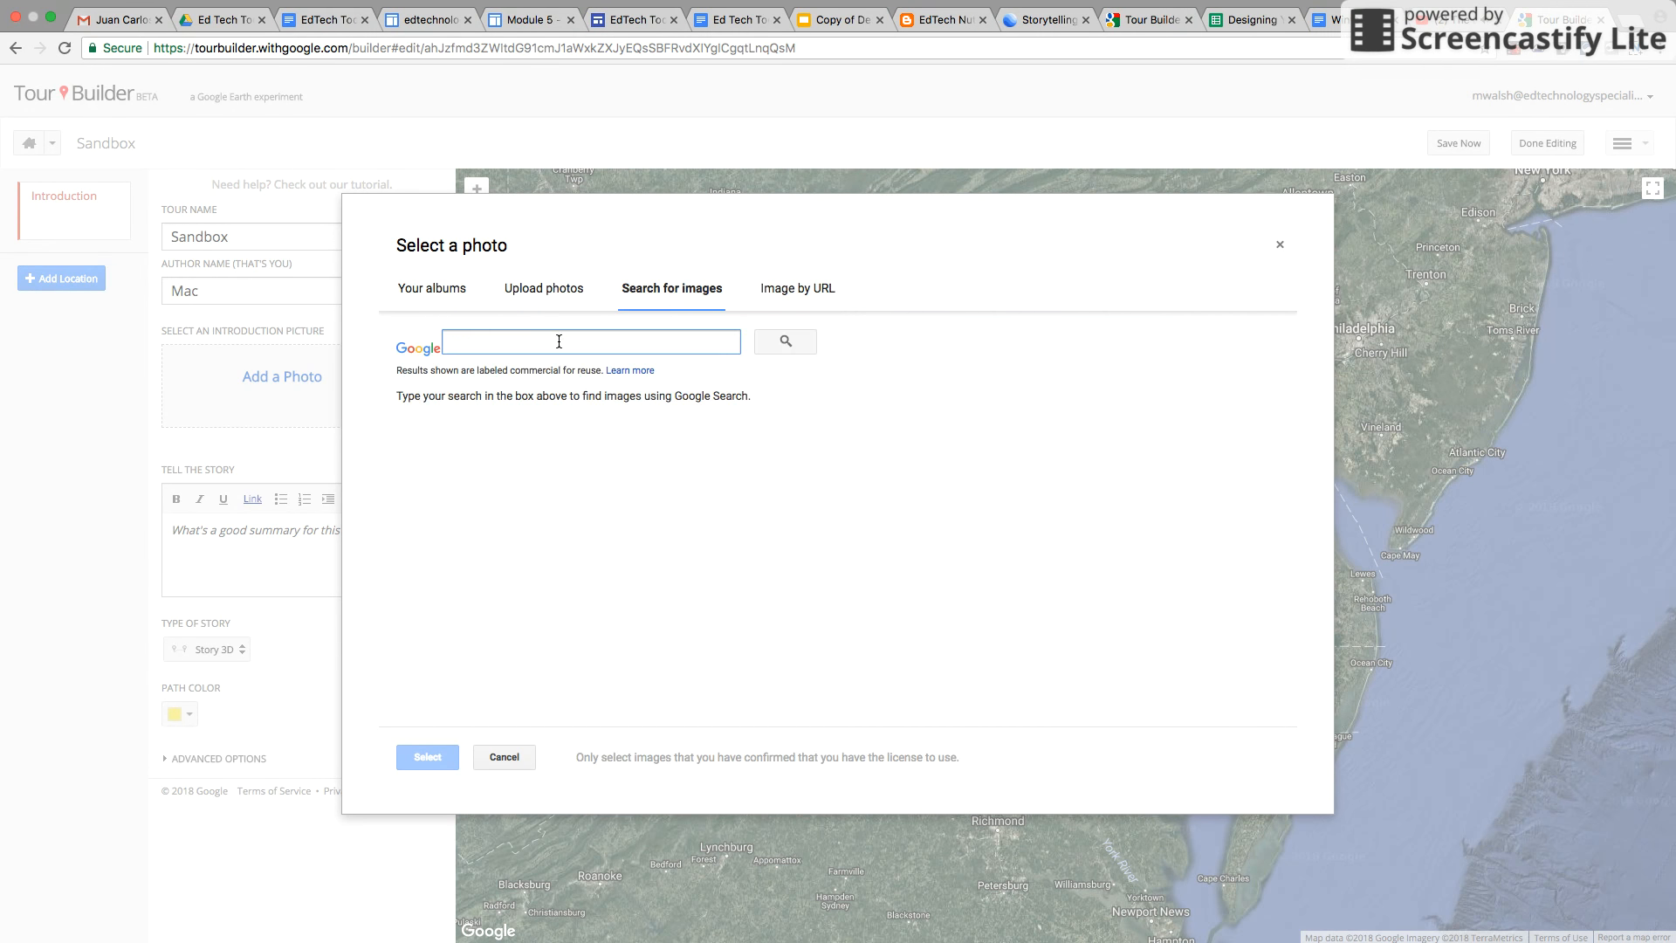
text(anyth)
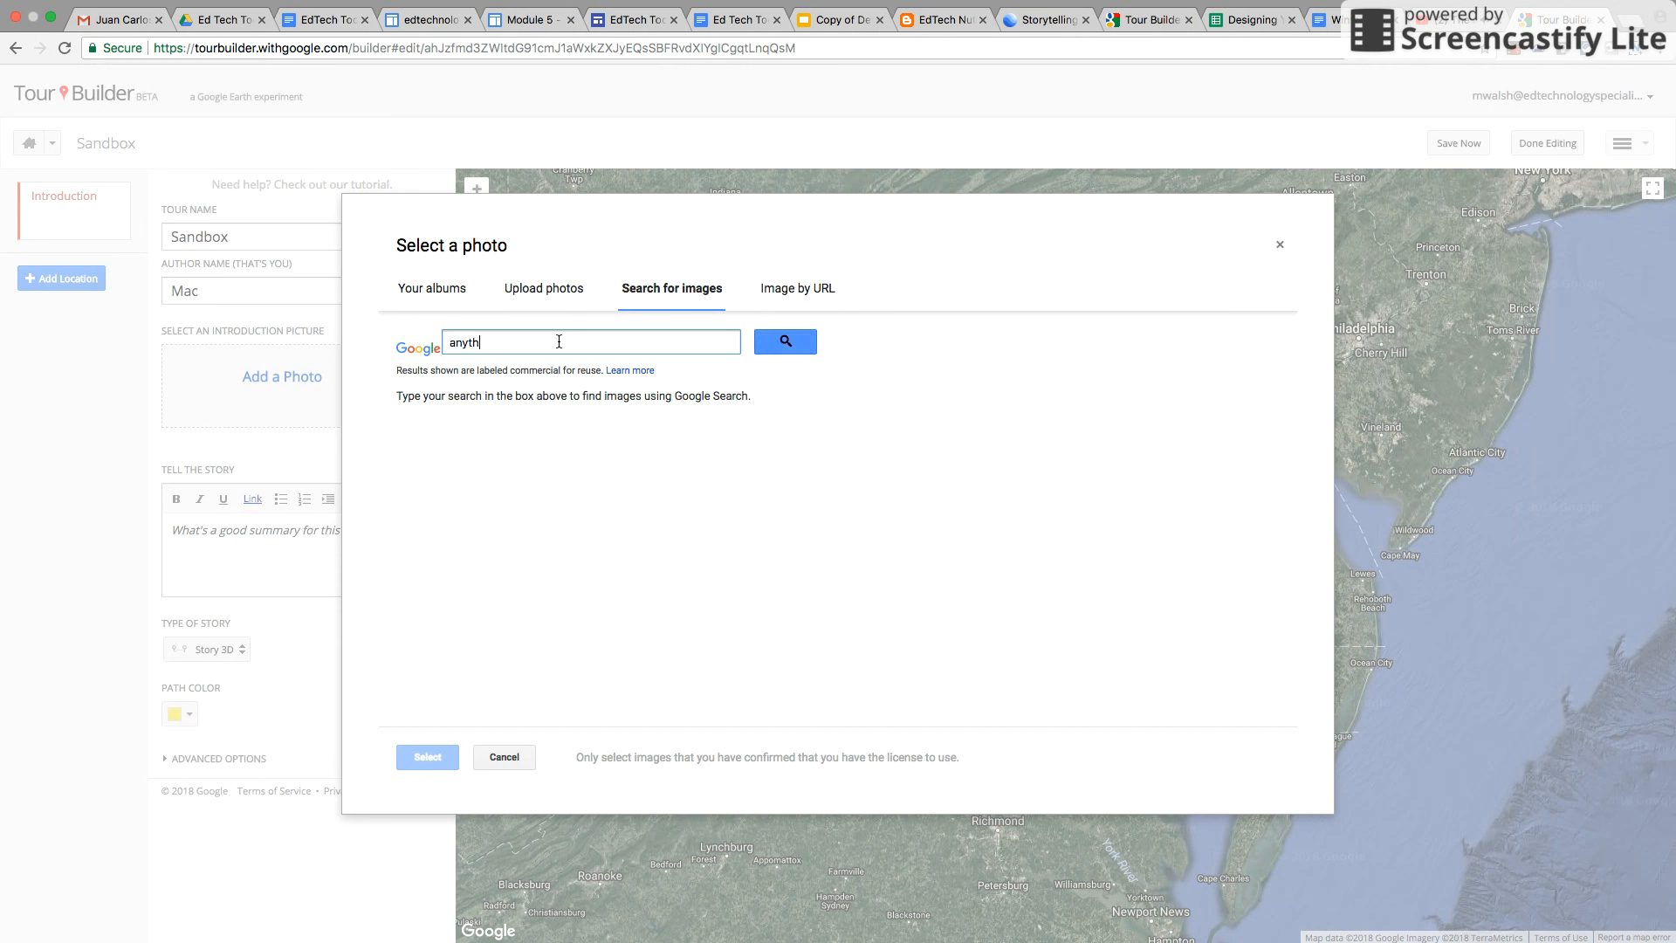
click(785, 343)
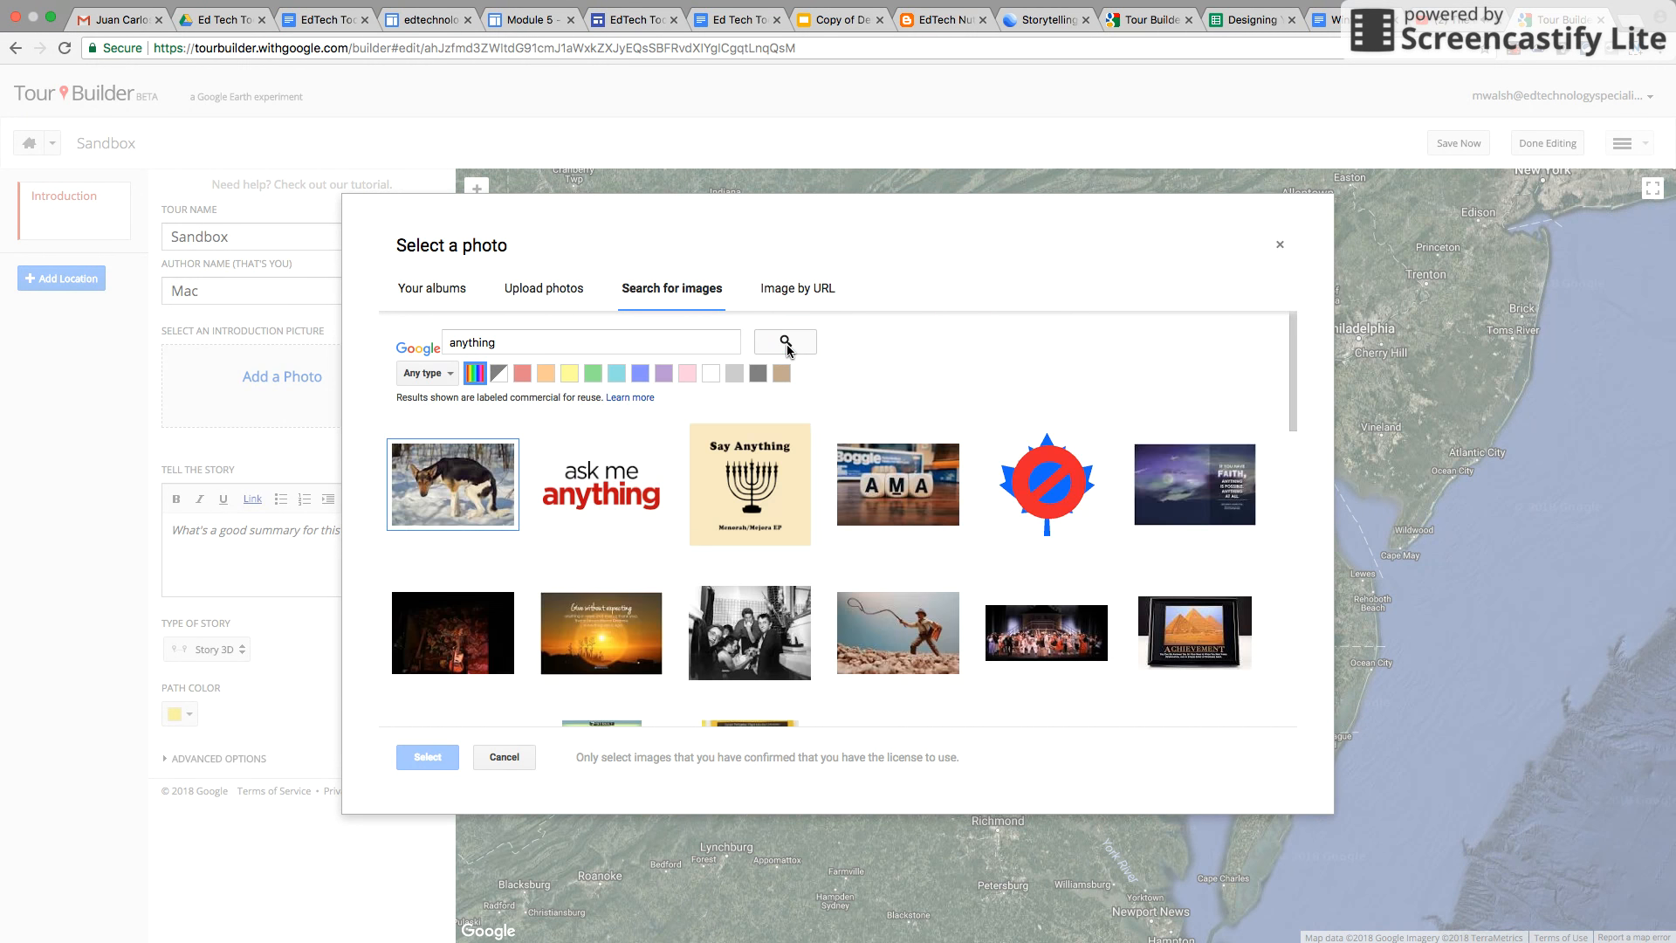
click(450, 485)
click(427, 756)
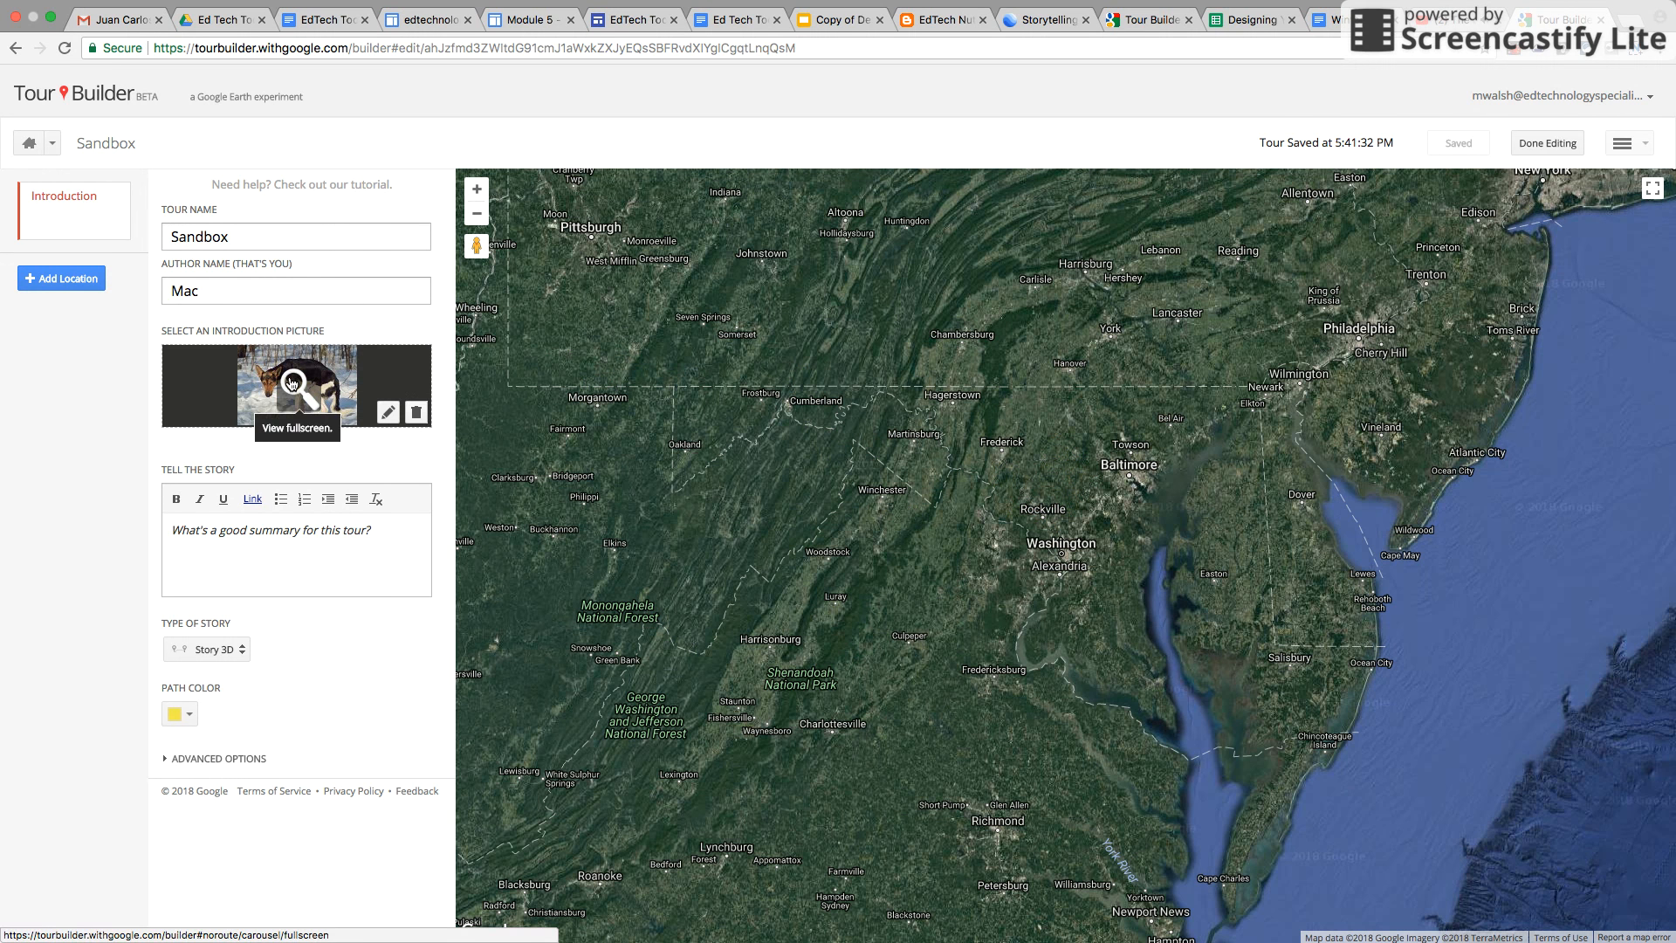
Write 'Here is our tour!' as the tour's story
click(264, 539)
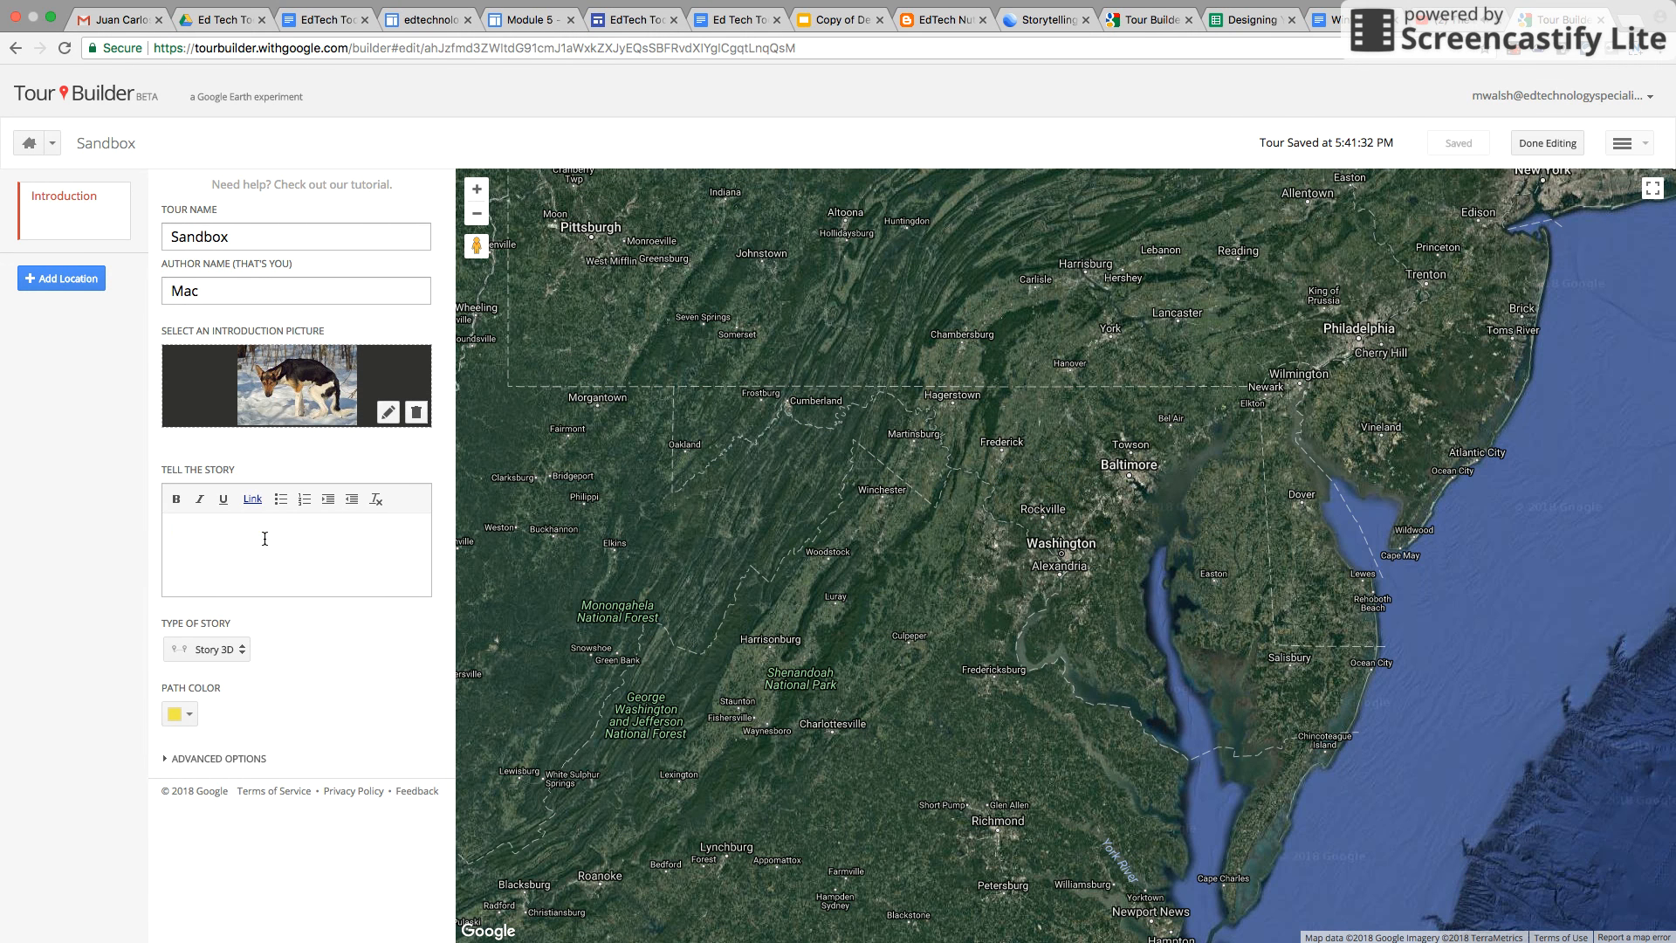
text(Here is our tour!)
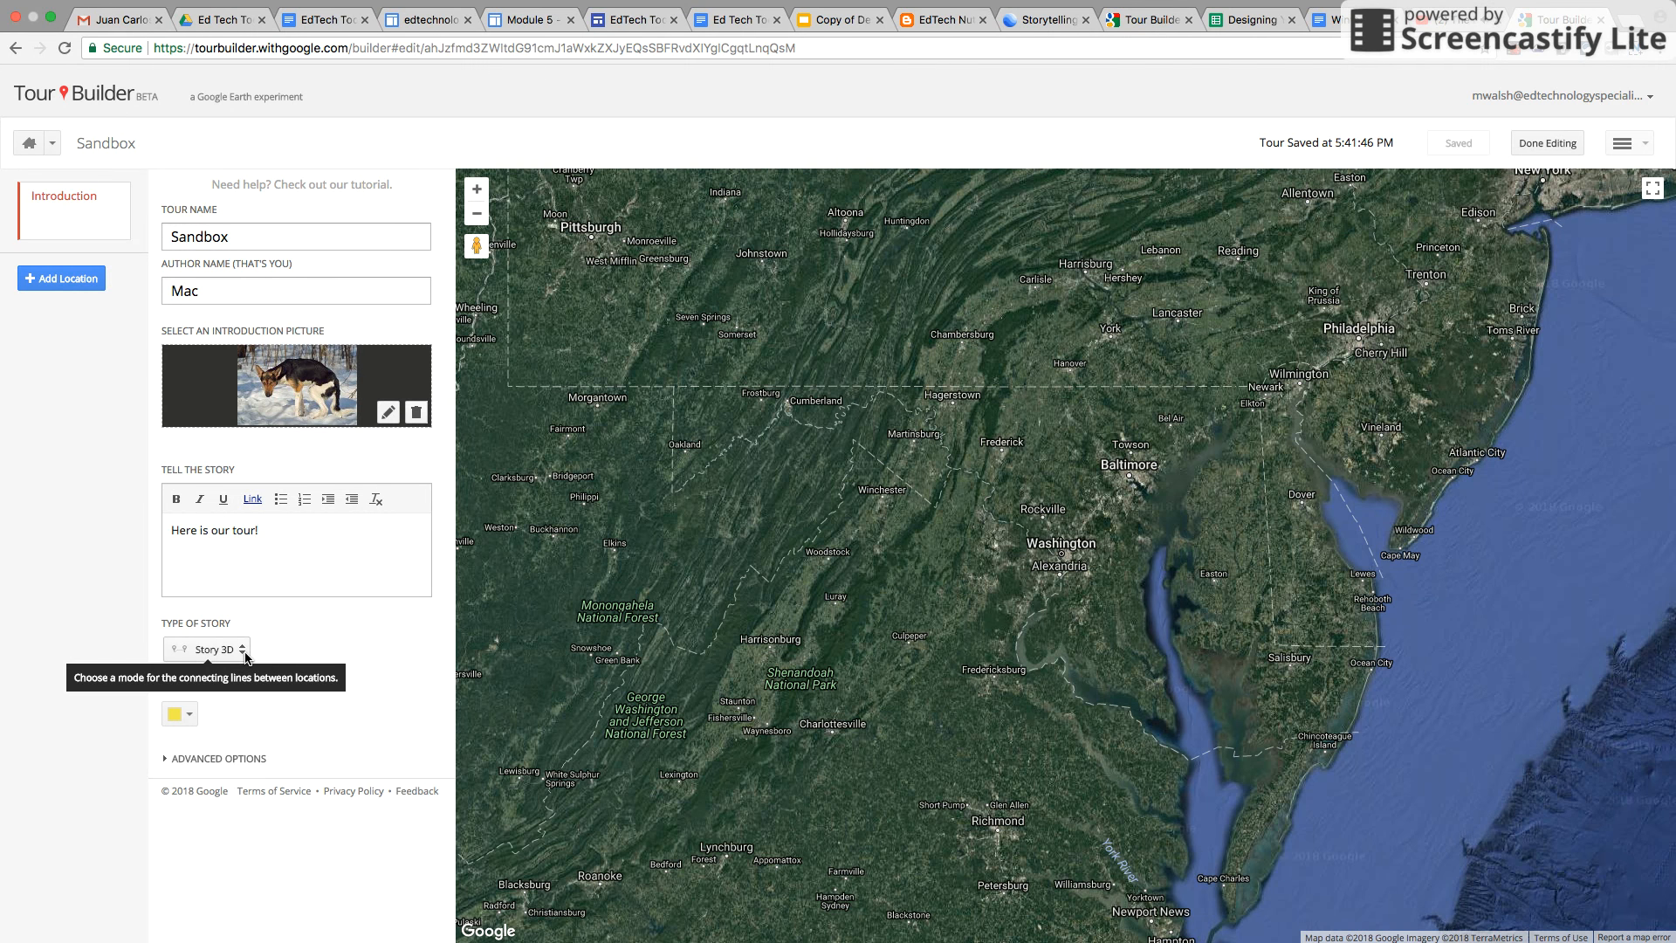
Choose Story 3D as the story type and set the path colour to red
click(245, 656)
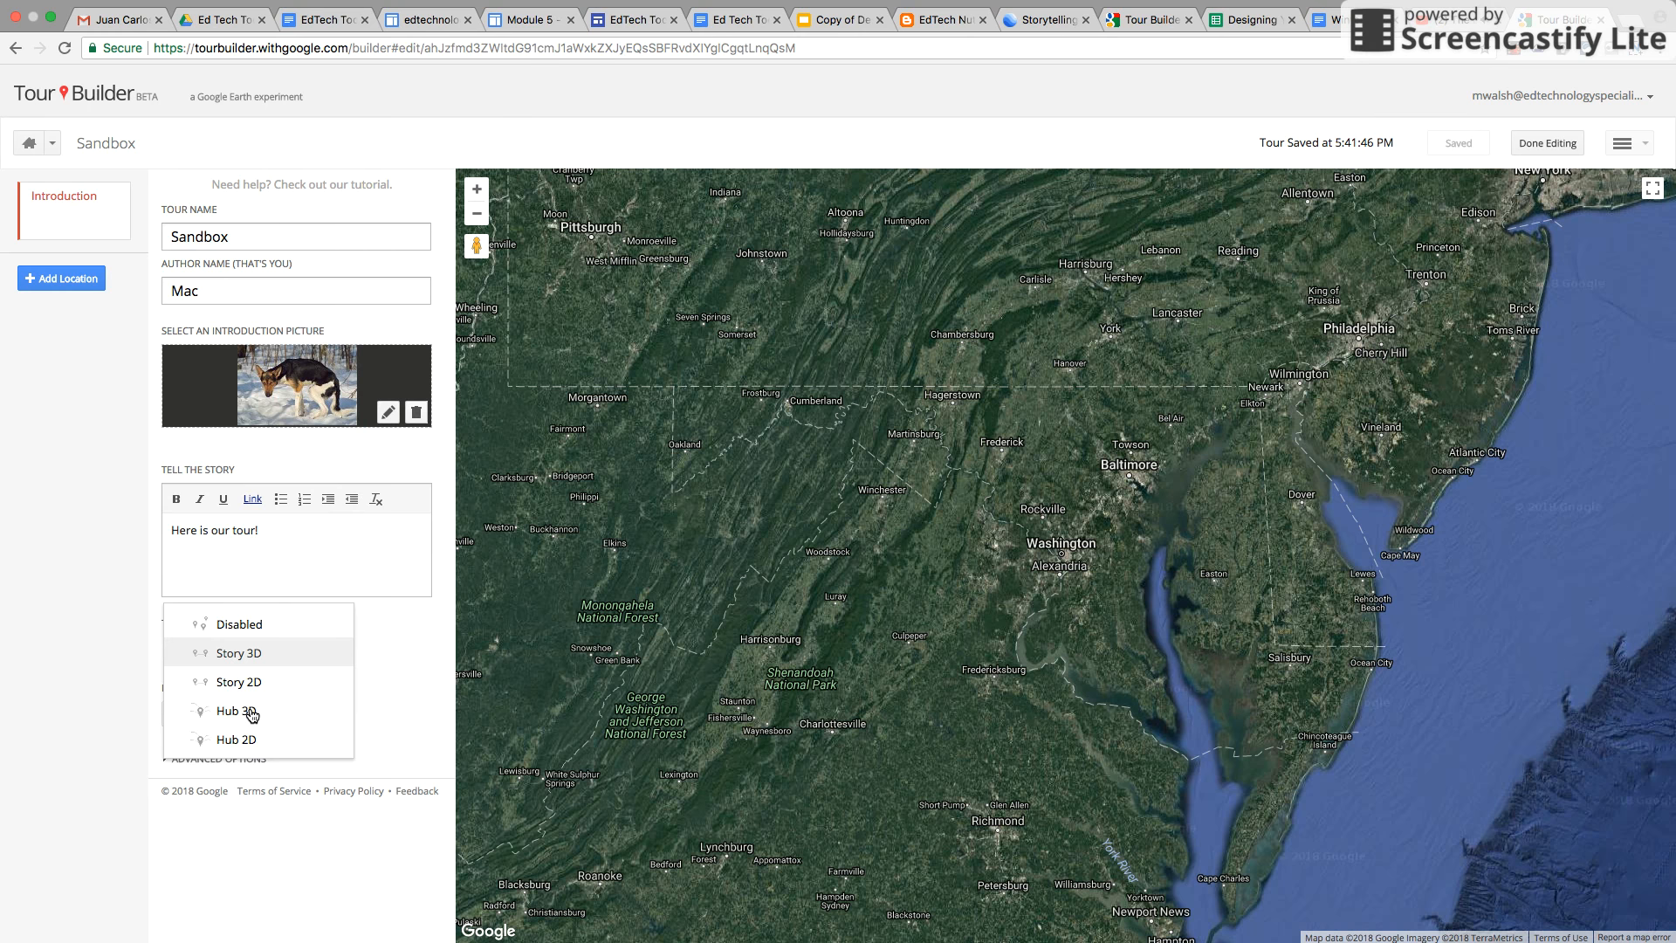
click(252, 651)
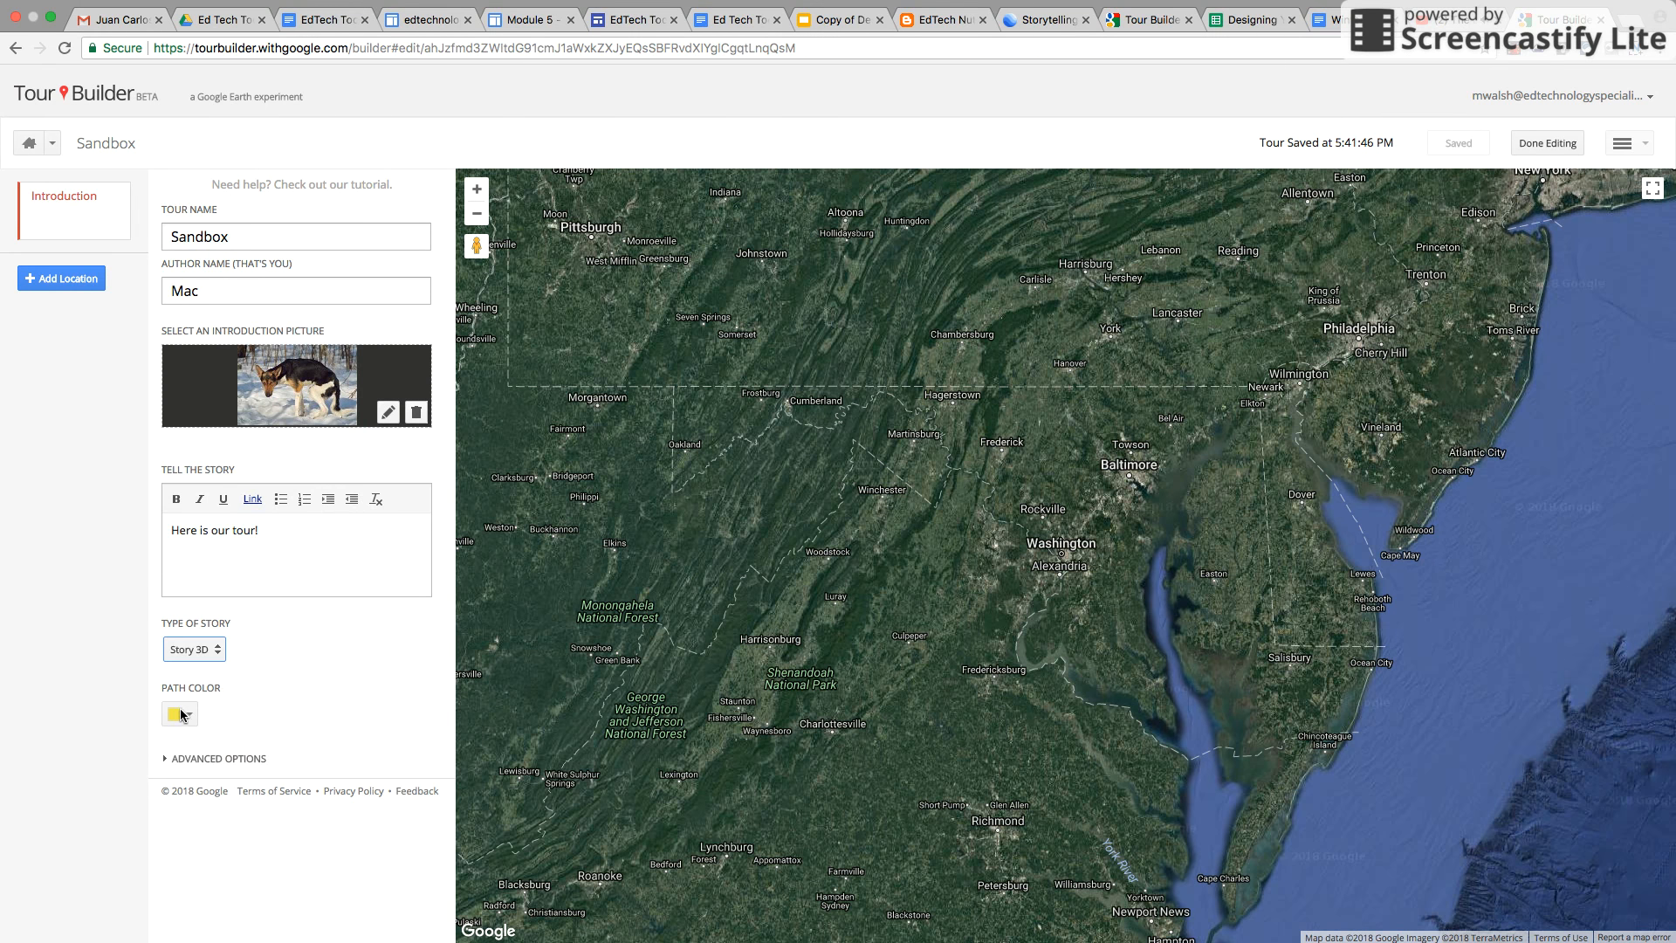
click(190, 715)
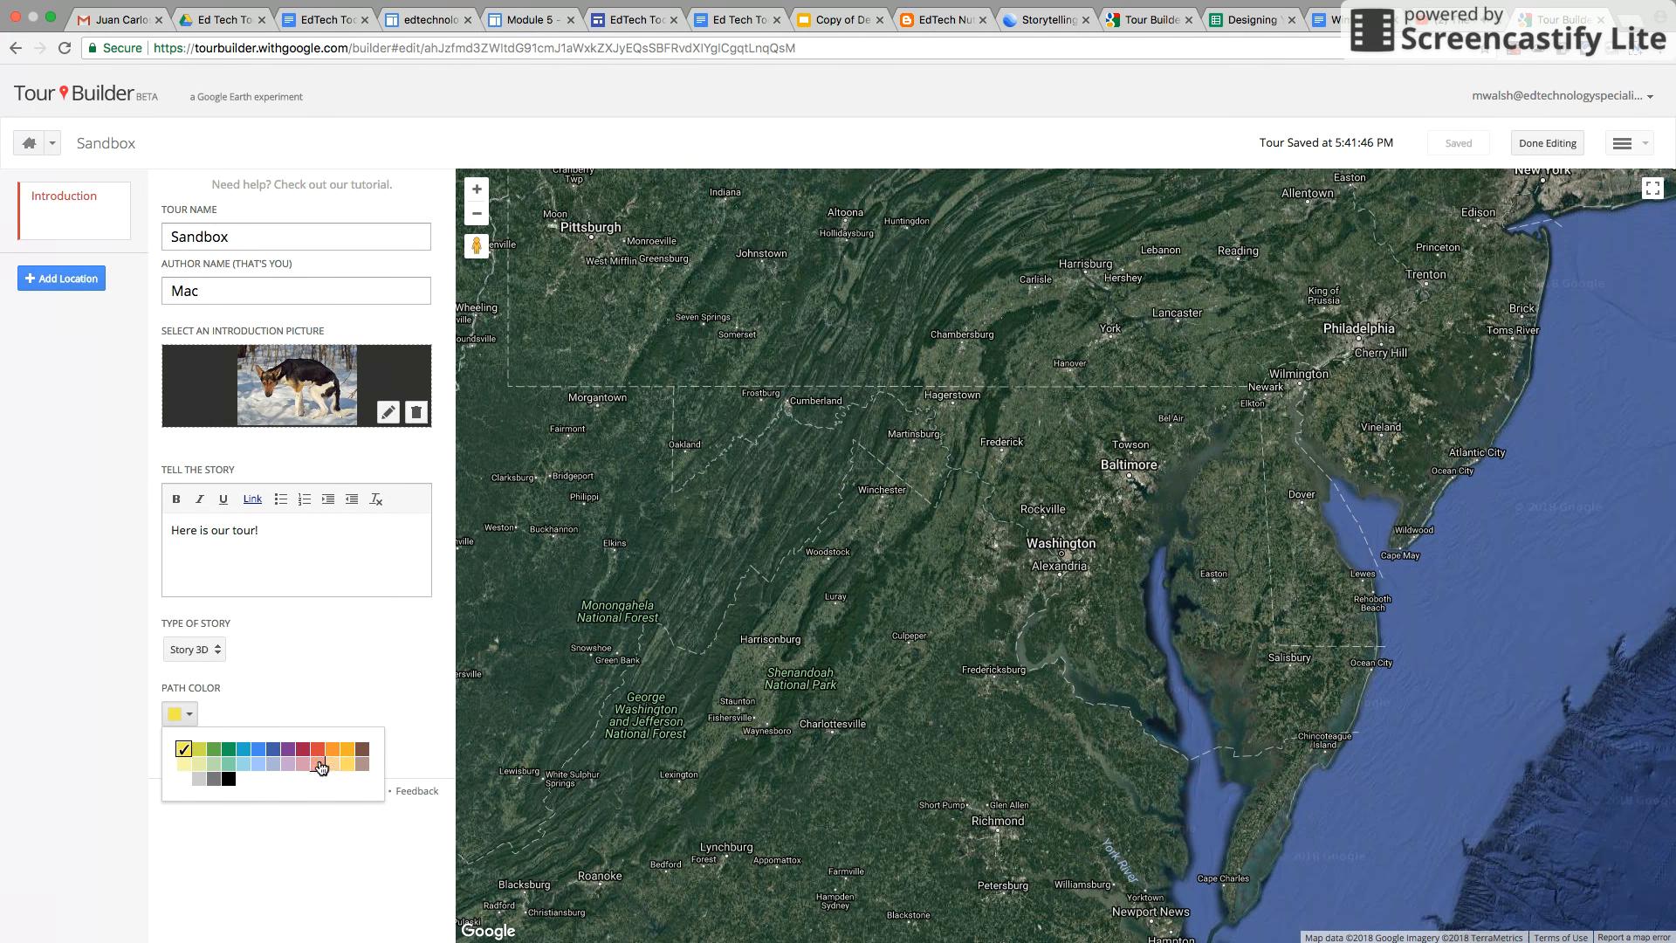
click(318, 747)
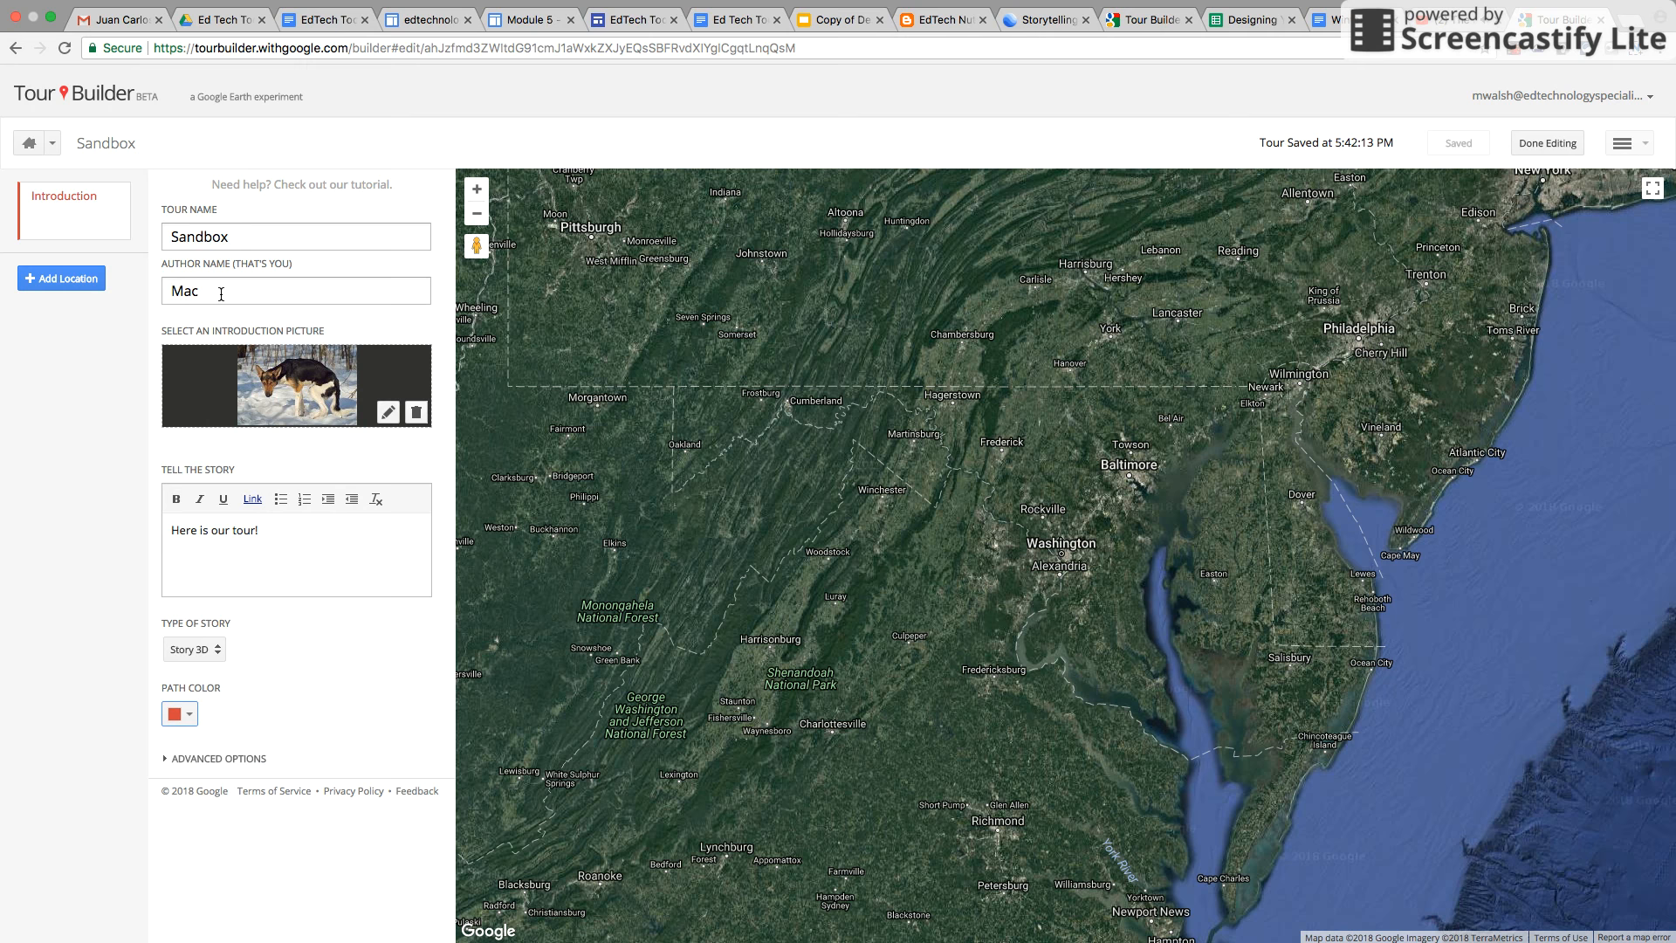
Add San Diego, CA, USA to the tour as a new location
click(57, 285)
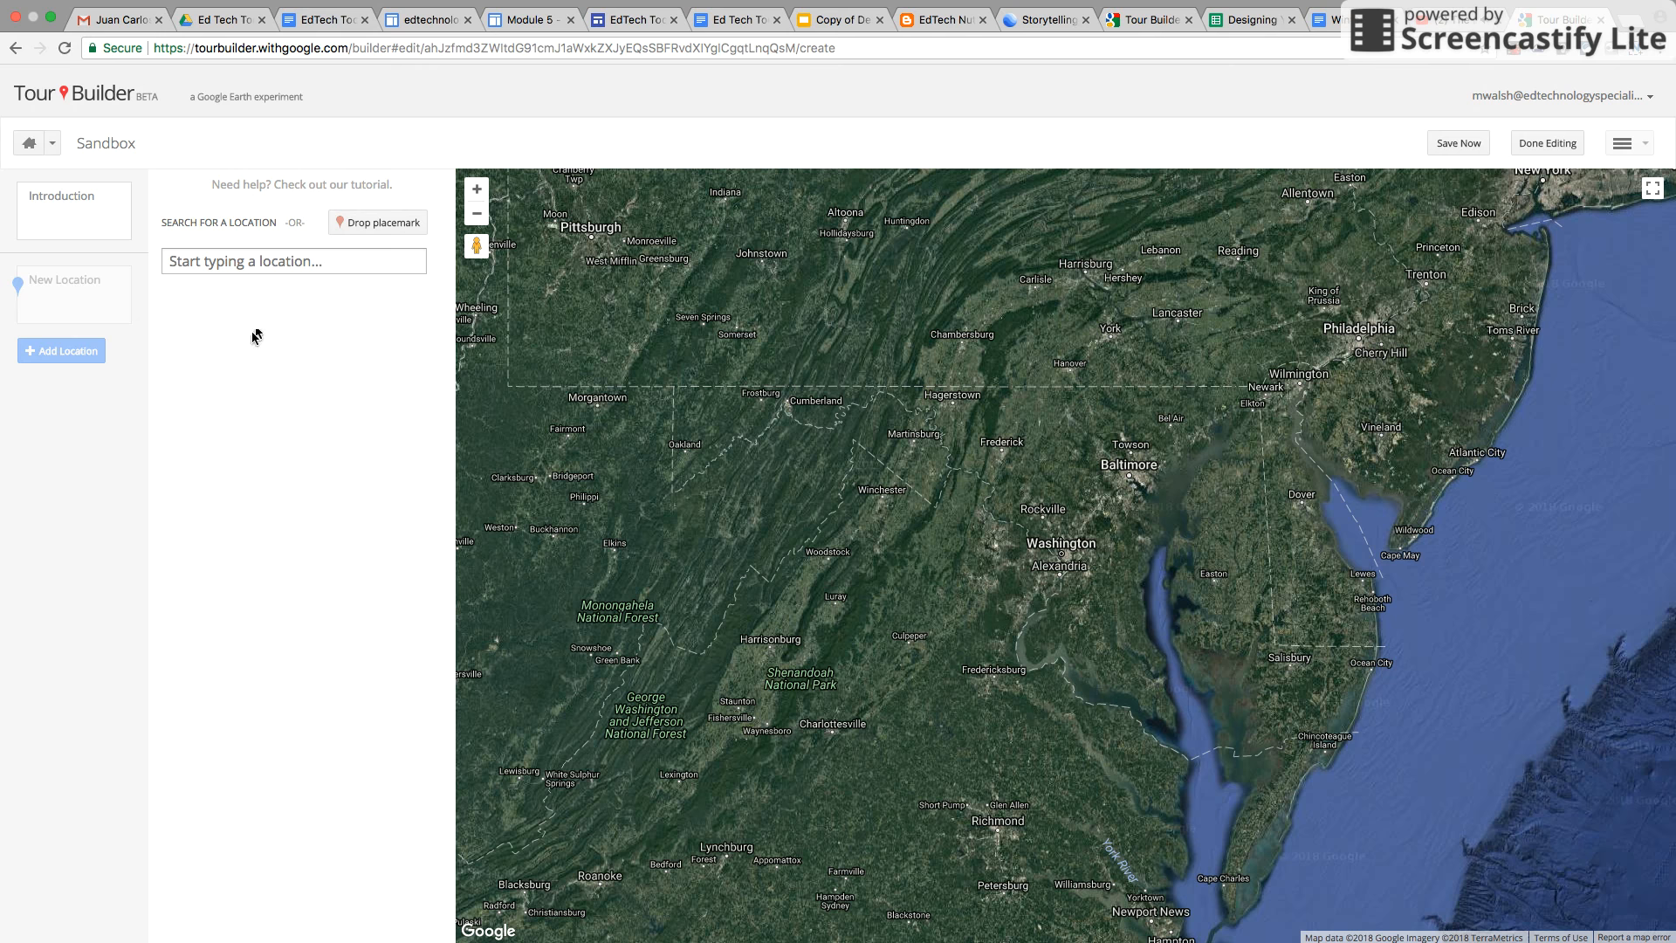
click(263, 259)
click(476, 219)
click(477, 214)
click(477, 215)
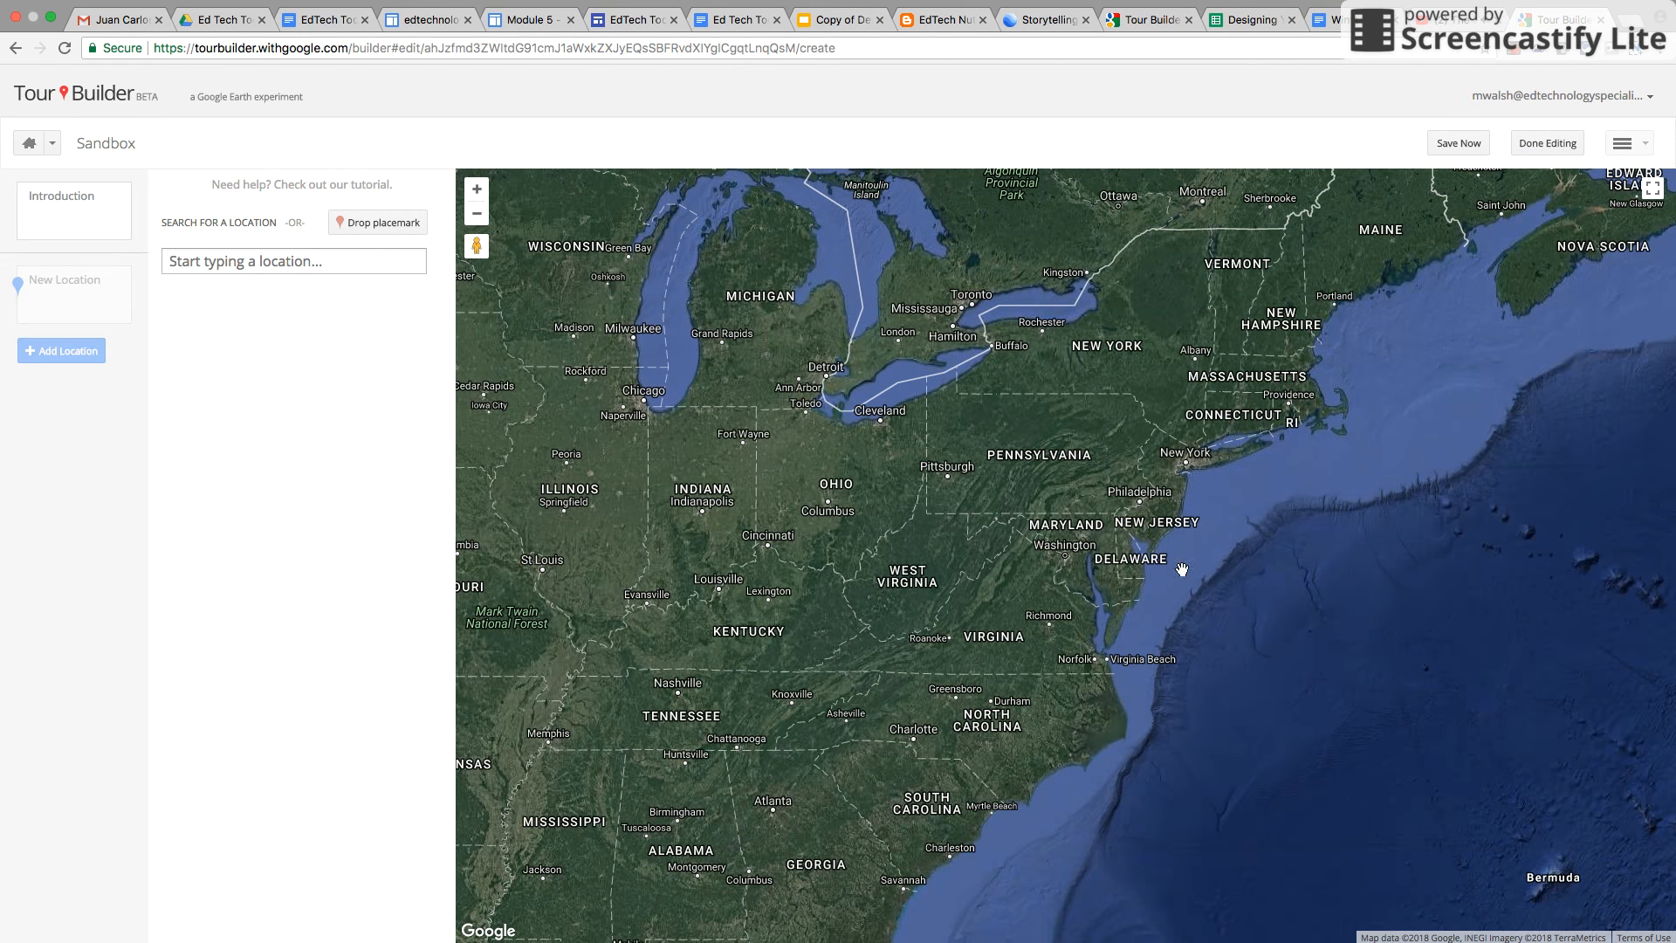
click(269, 262)
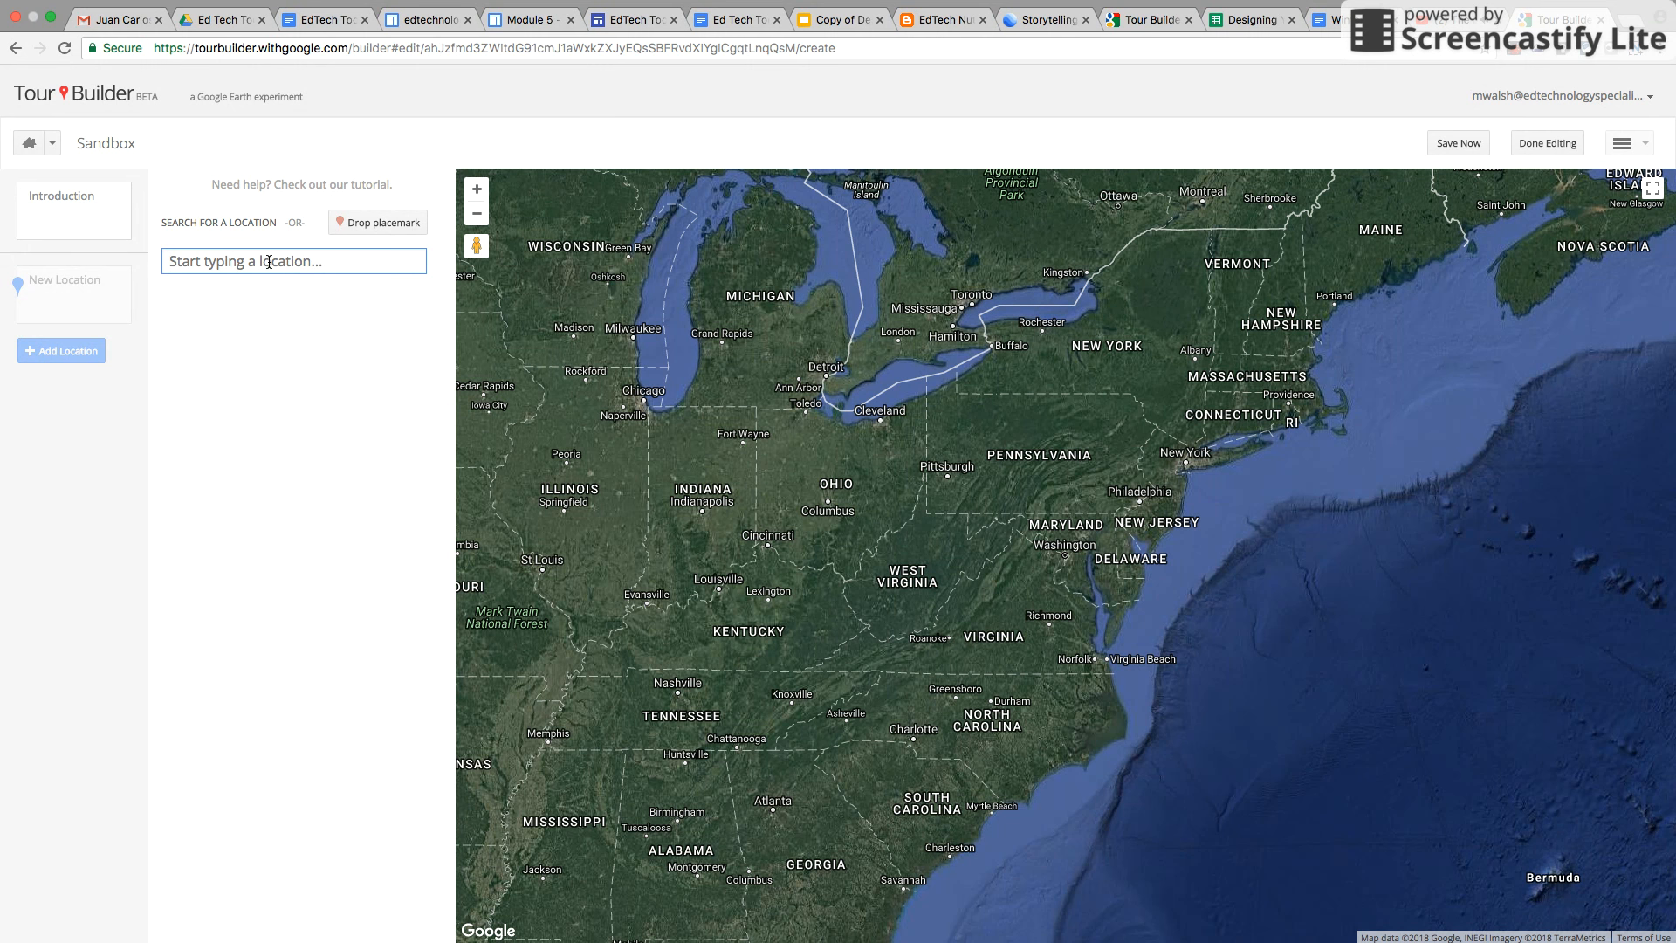
text(San D)
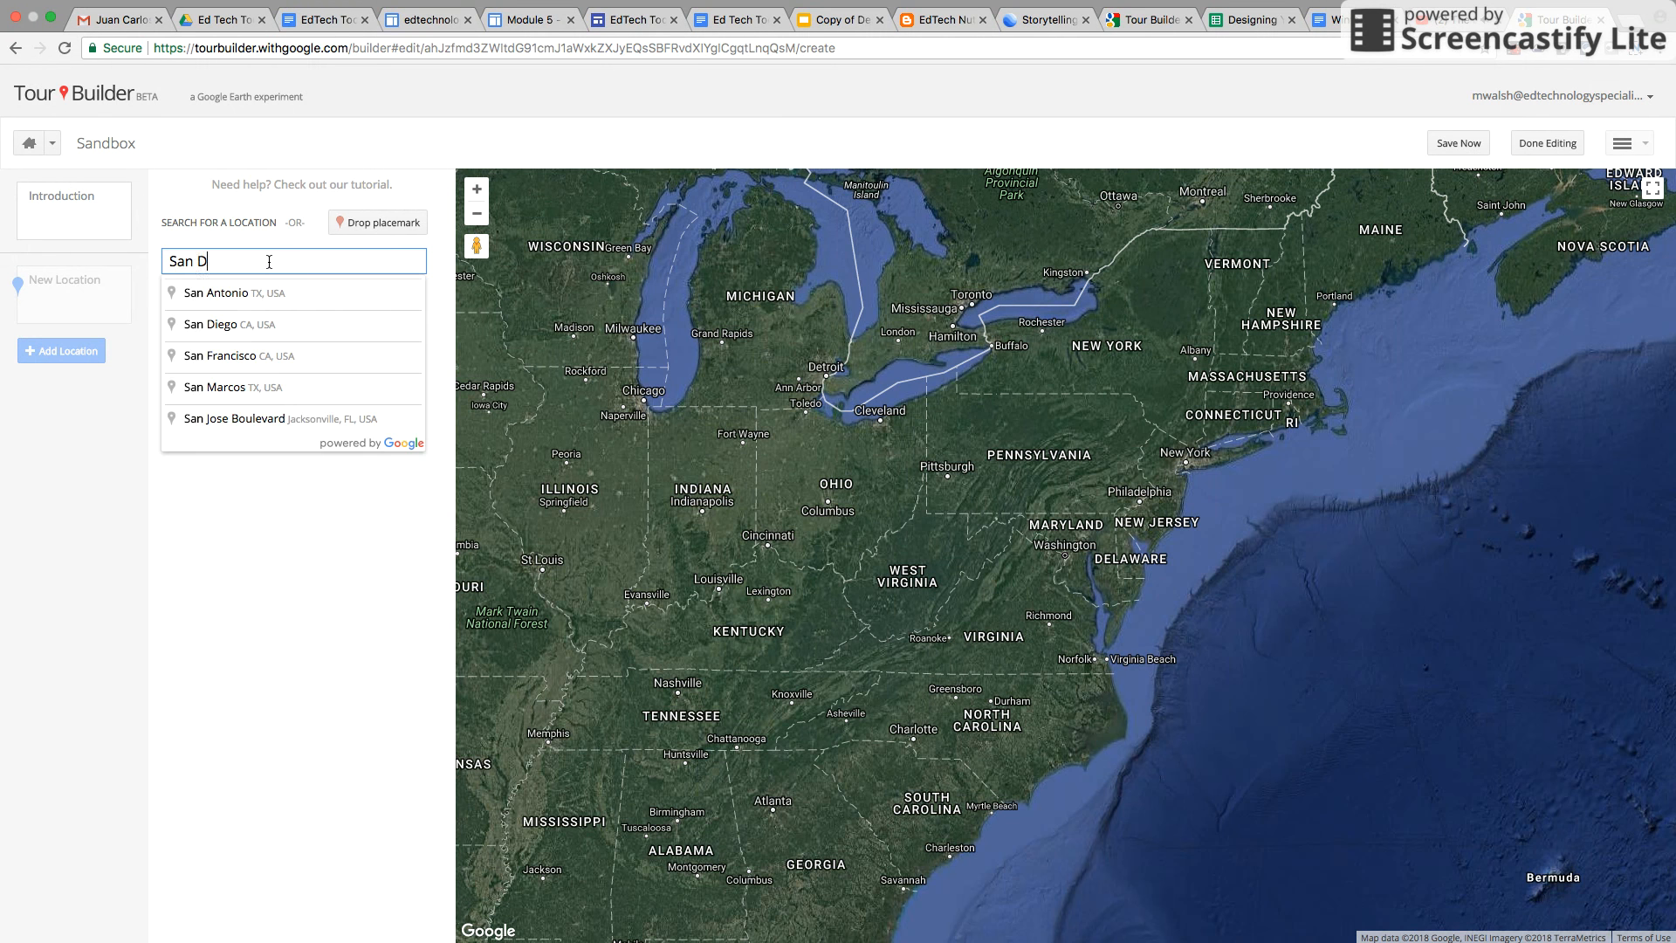
text(iego, CA, USA)
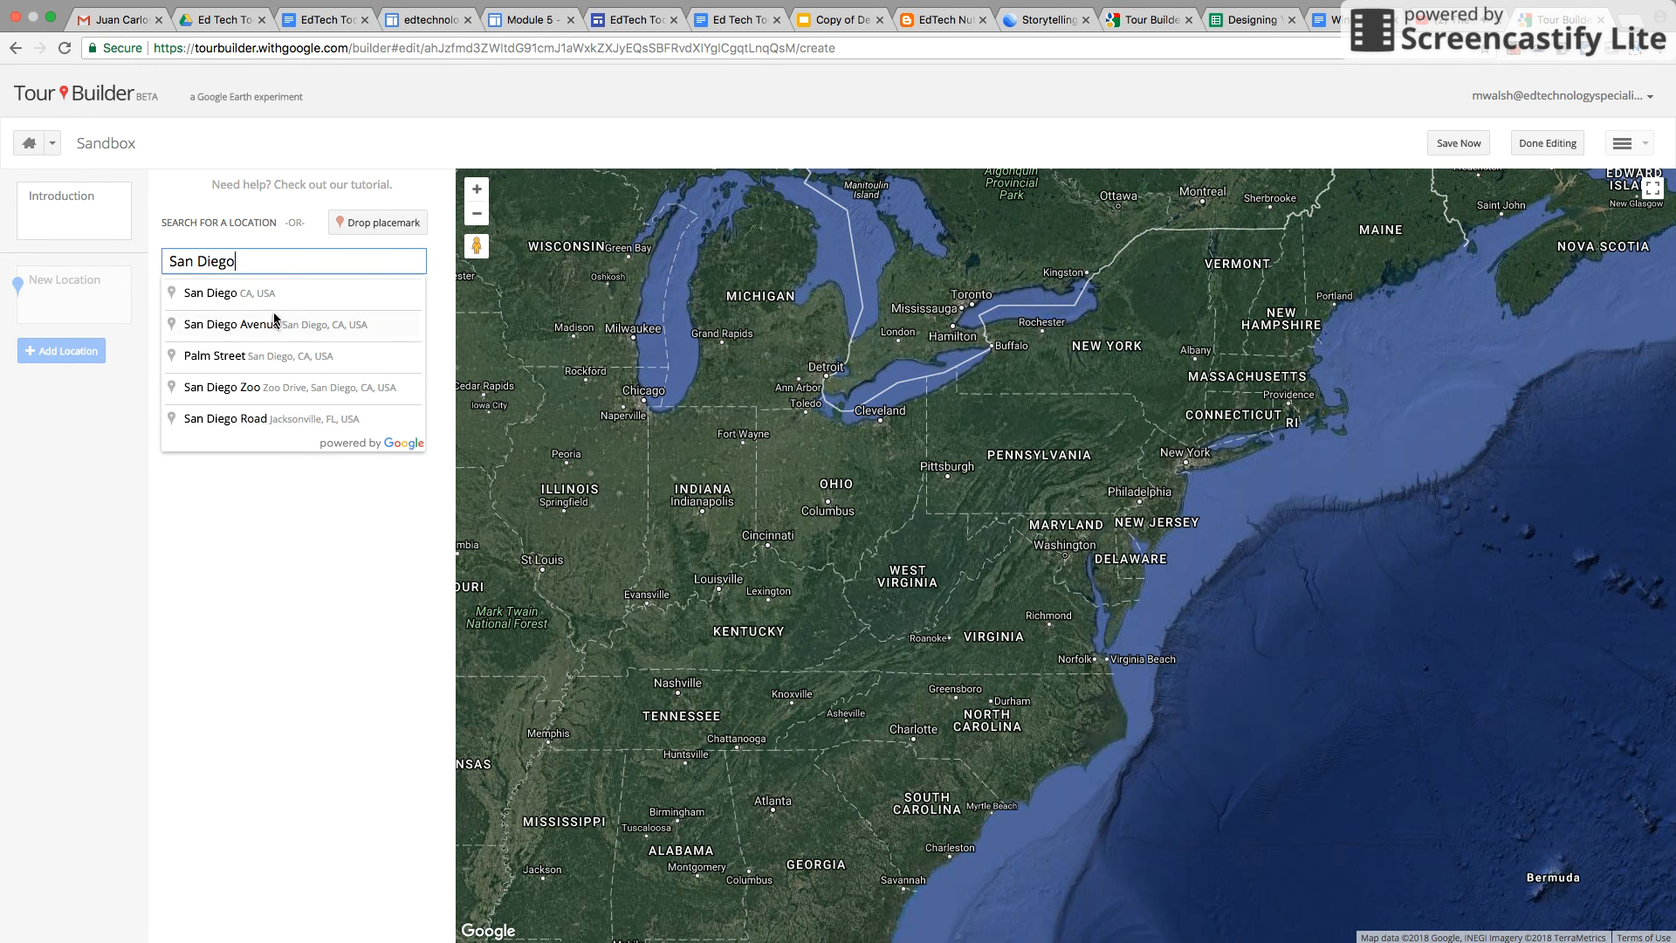
click(229, 294)
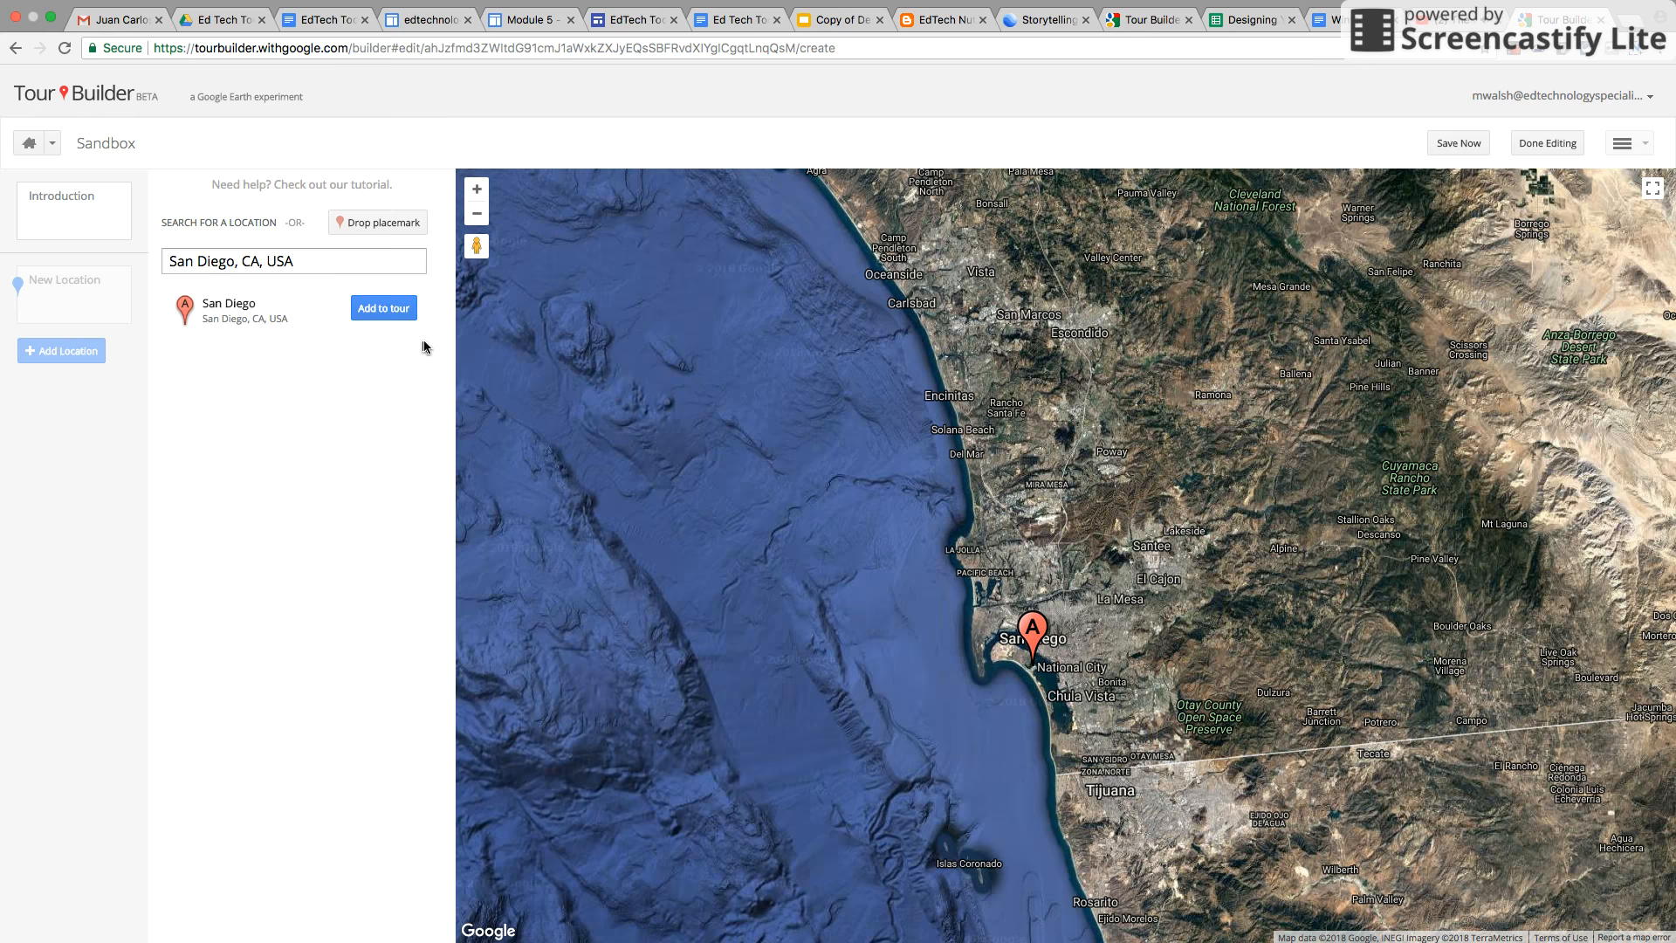
click(382, 310)
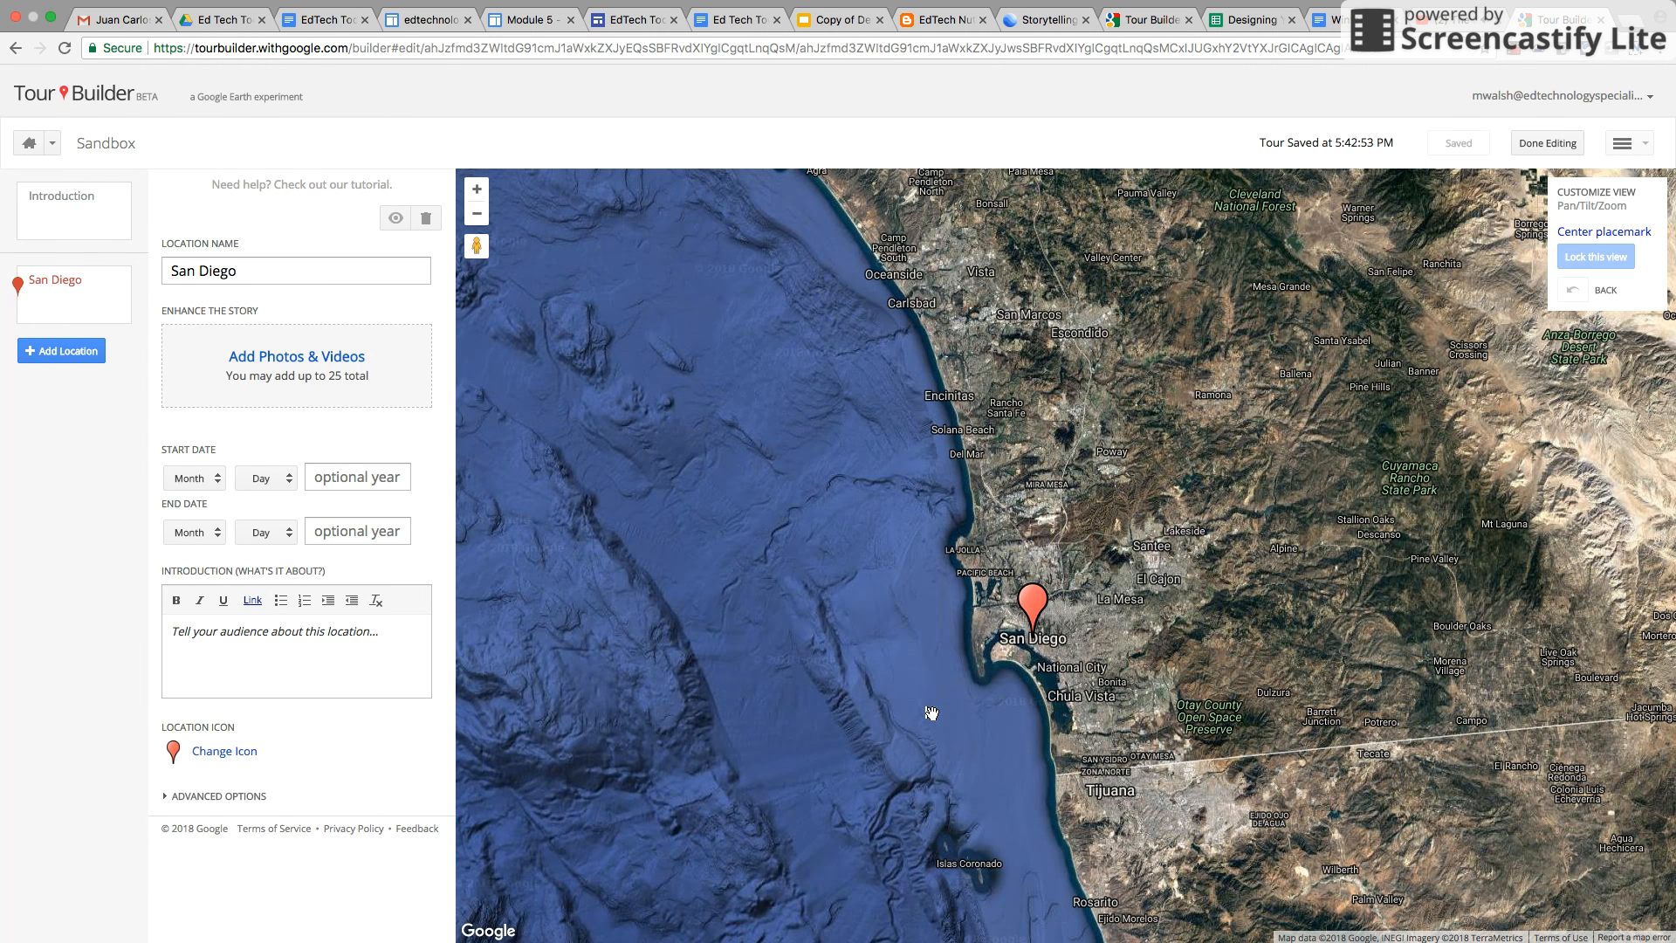
Lock the San Diego location's view to a Street View of the Cabrillo Sea Cave cliffs
click(482, 219)
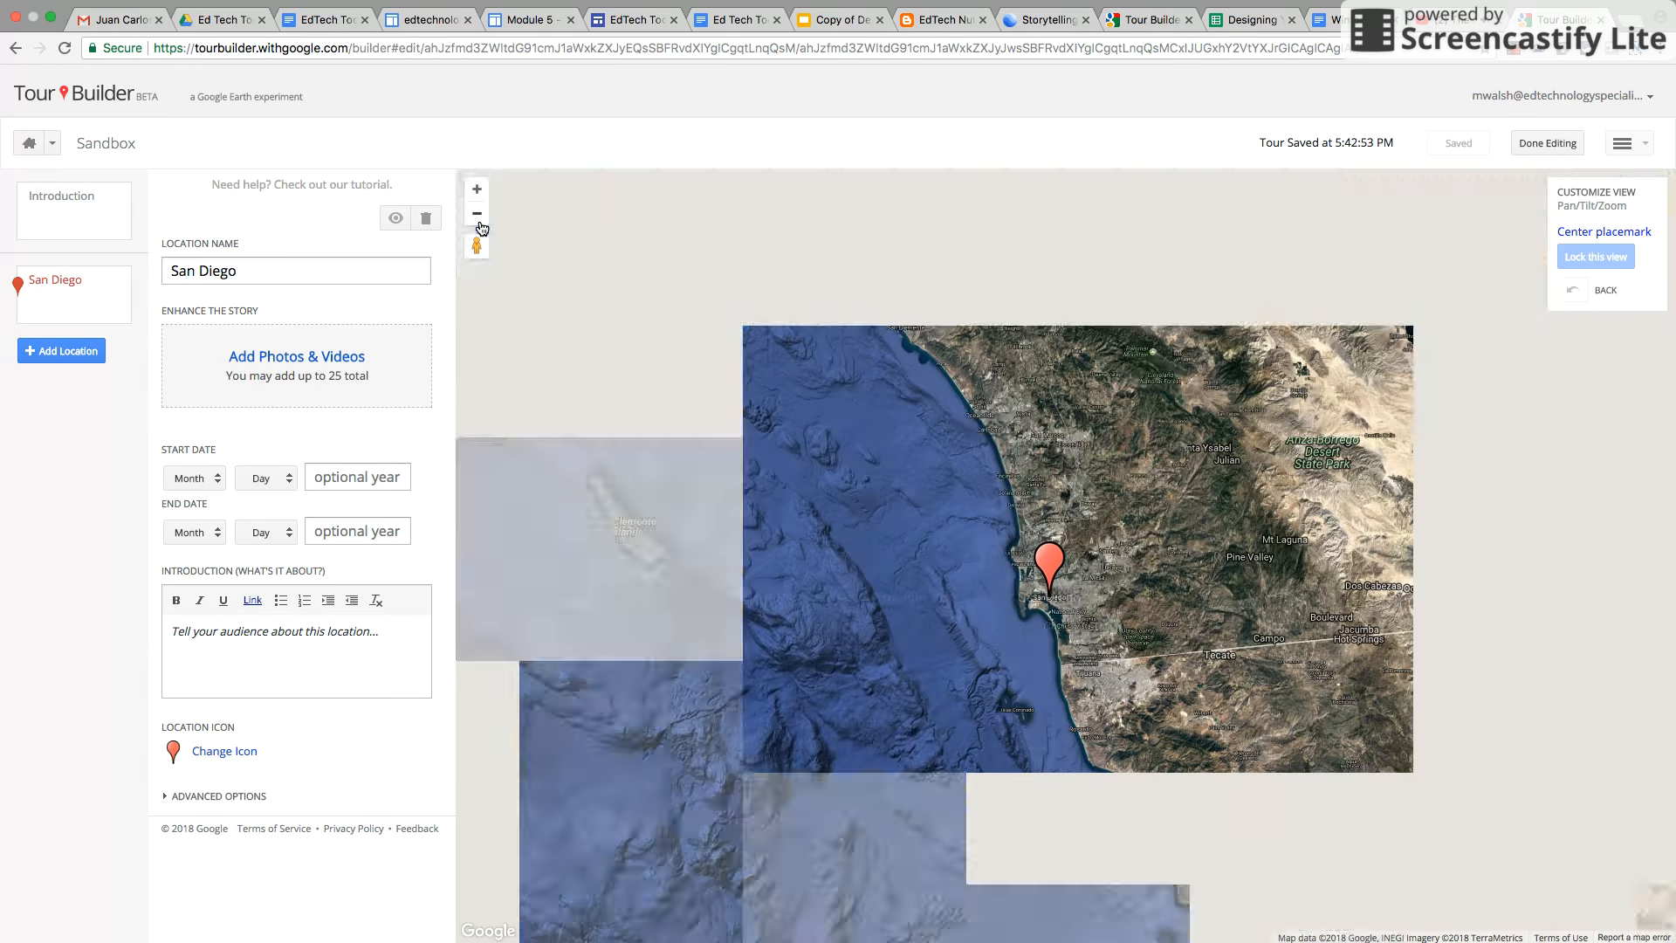
click(477, 189)
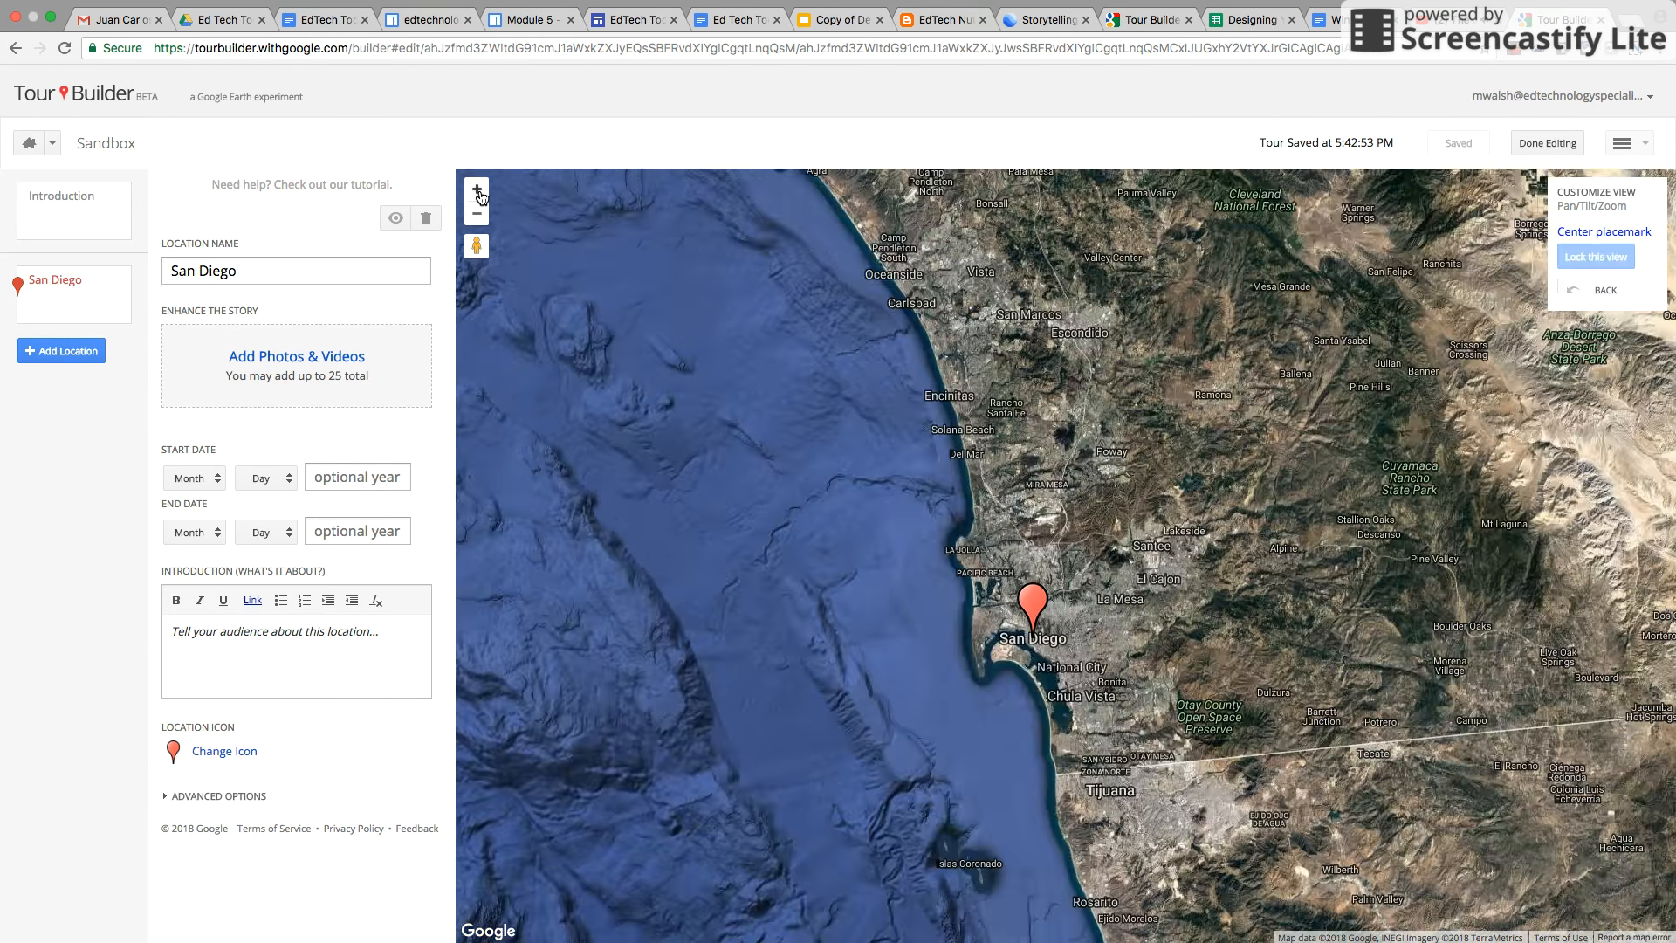
click(478, 189)
click(477, 190)
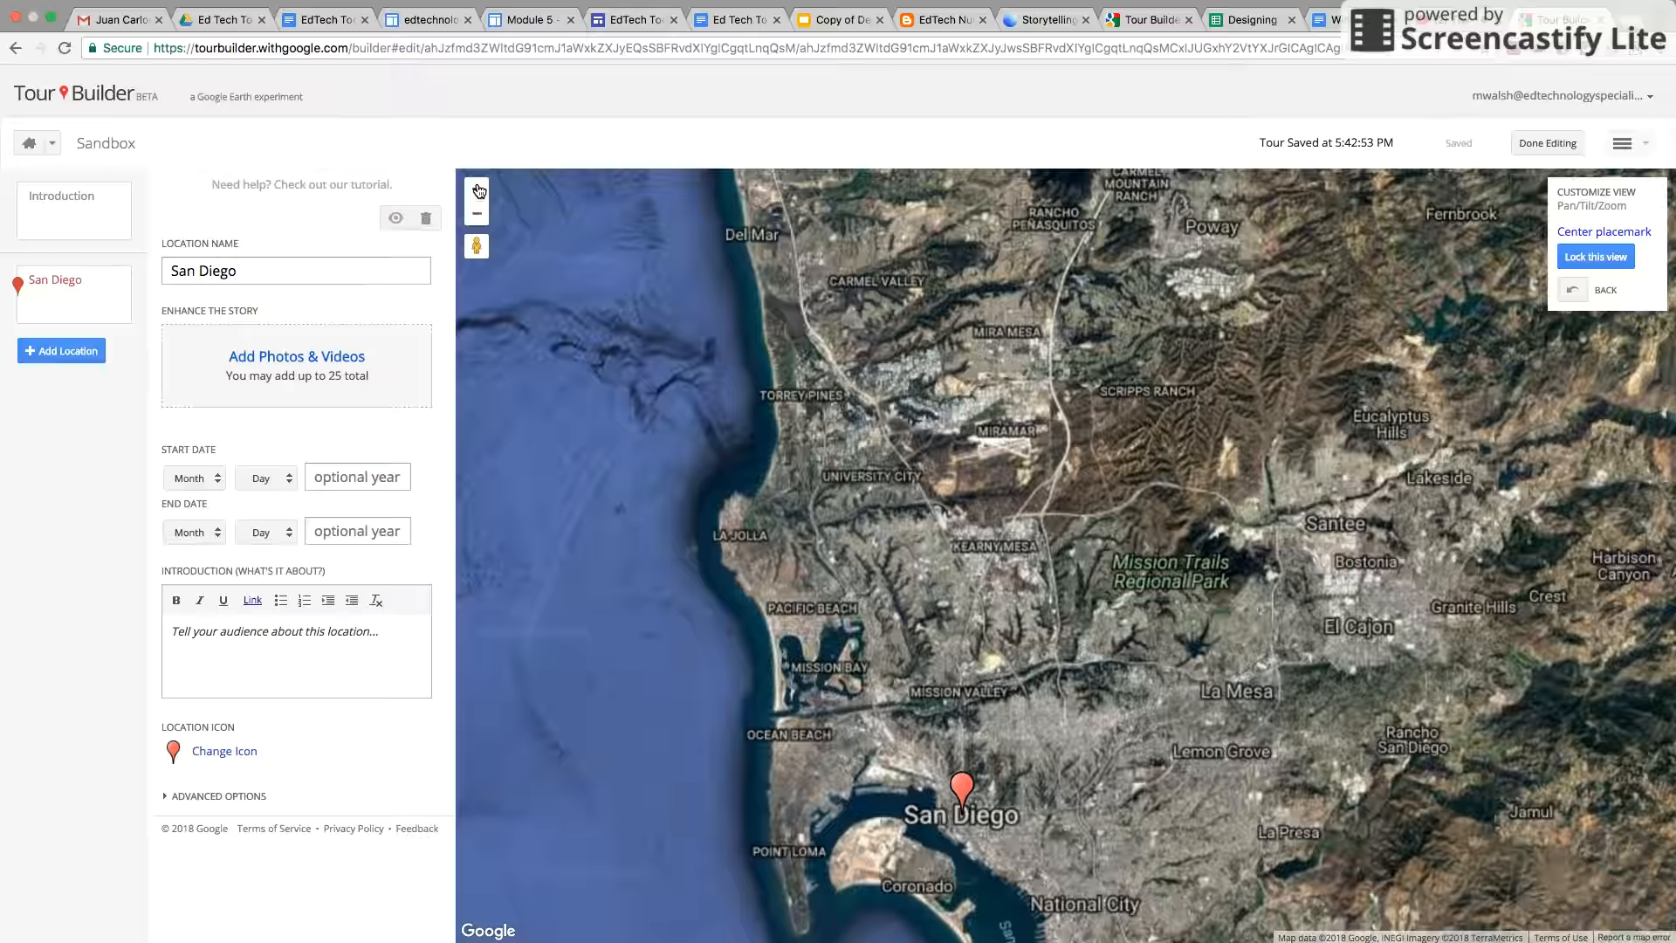
drag(937, 718, 955, 443)
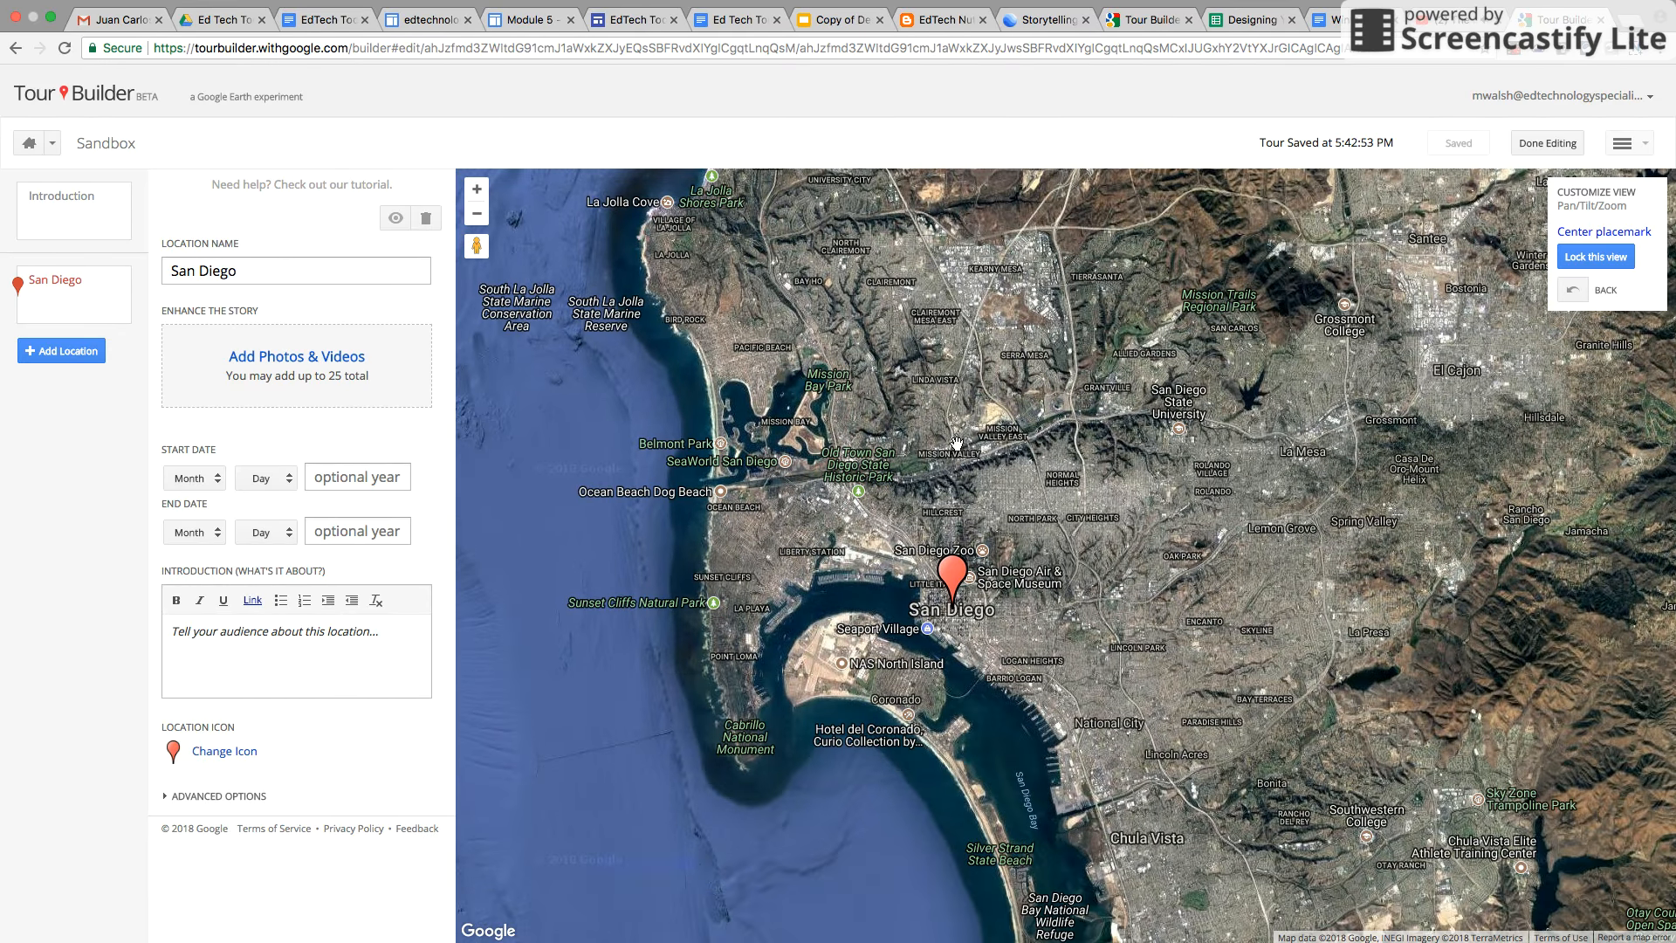
click(478, 190)
drag(703, 589, 987, 502)
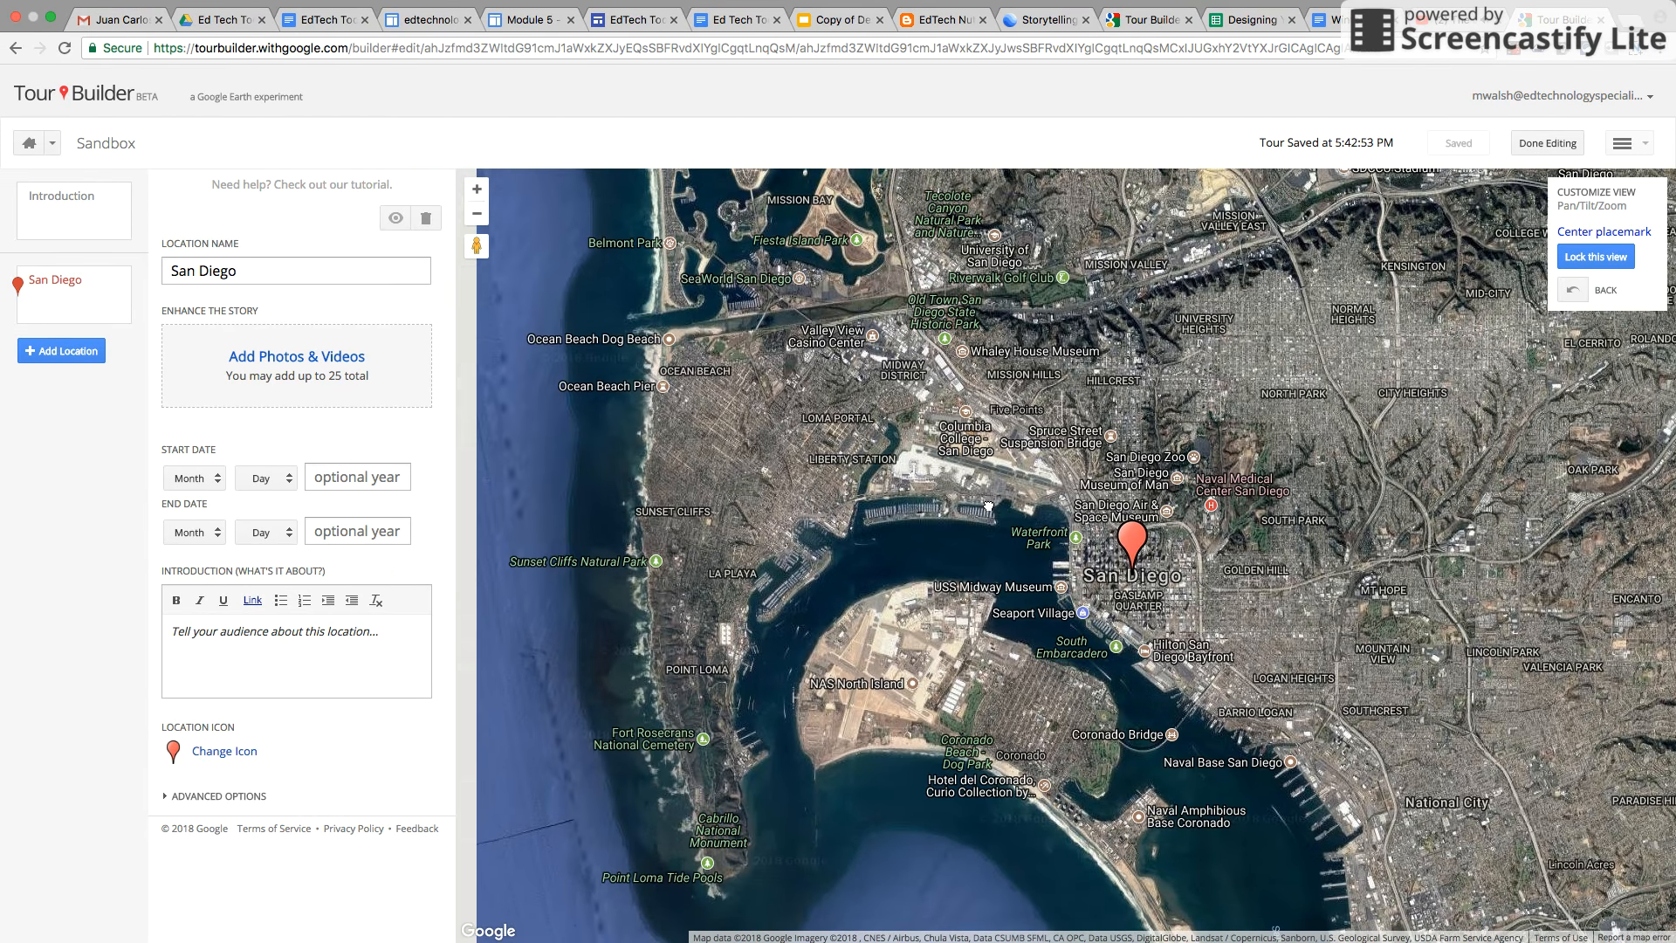
click(476, 189)
drag(812, 522, 1272, 137)
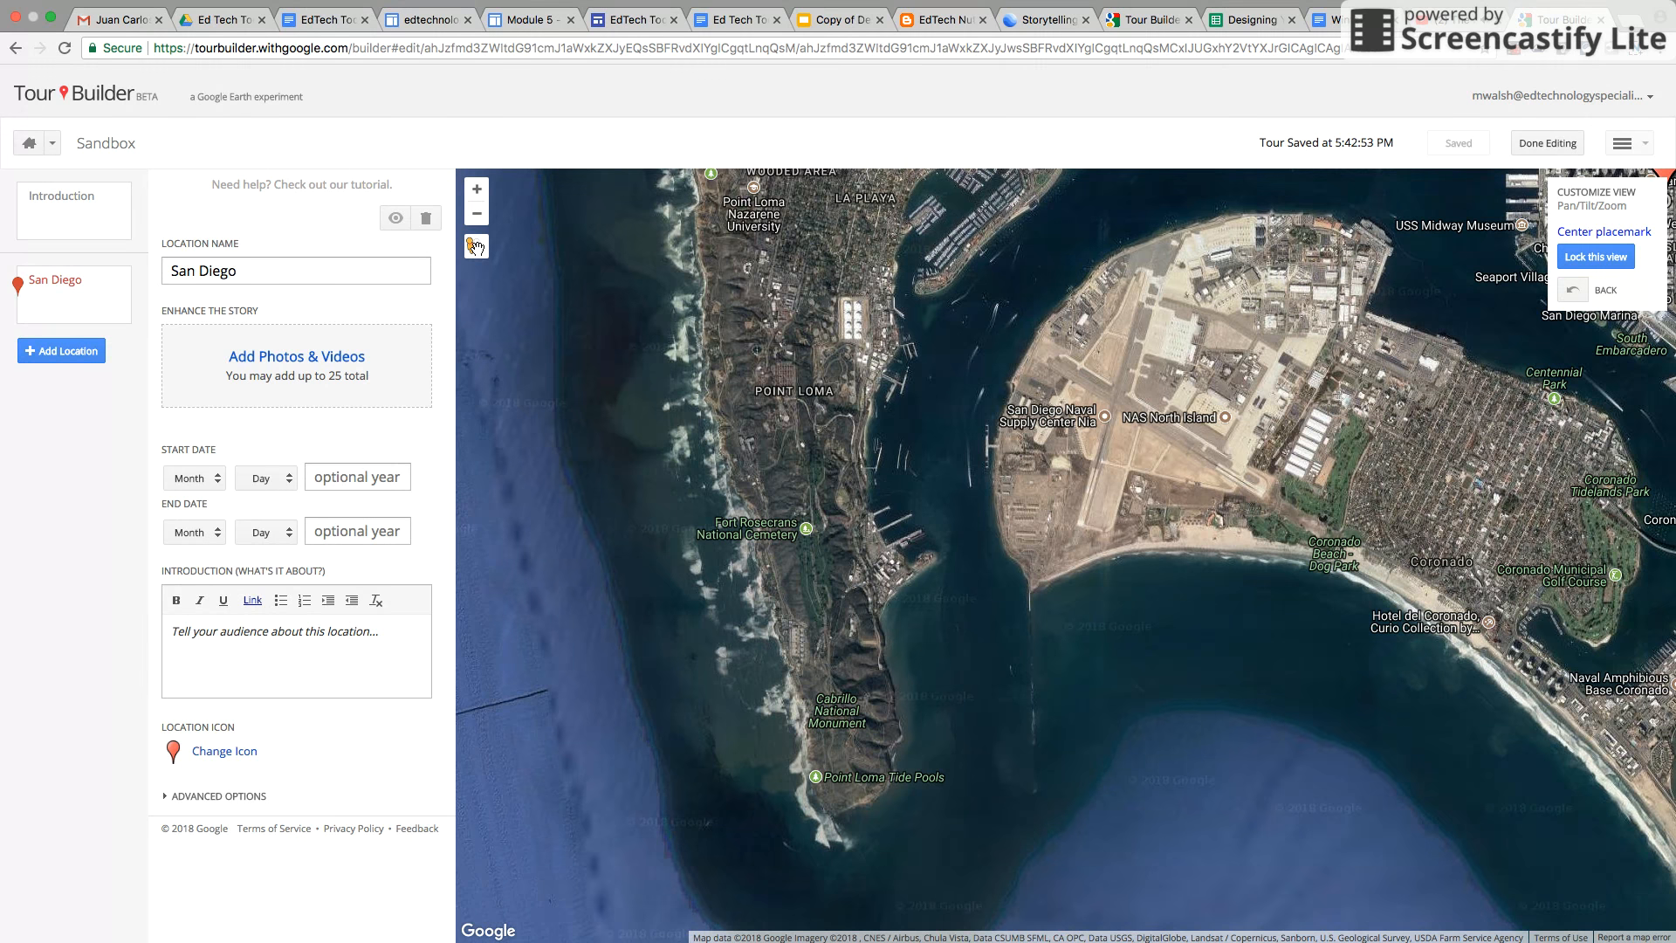
drag(477, 247, 794, 749)
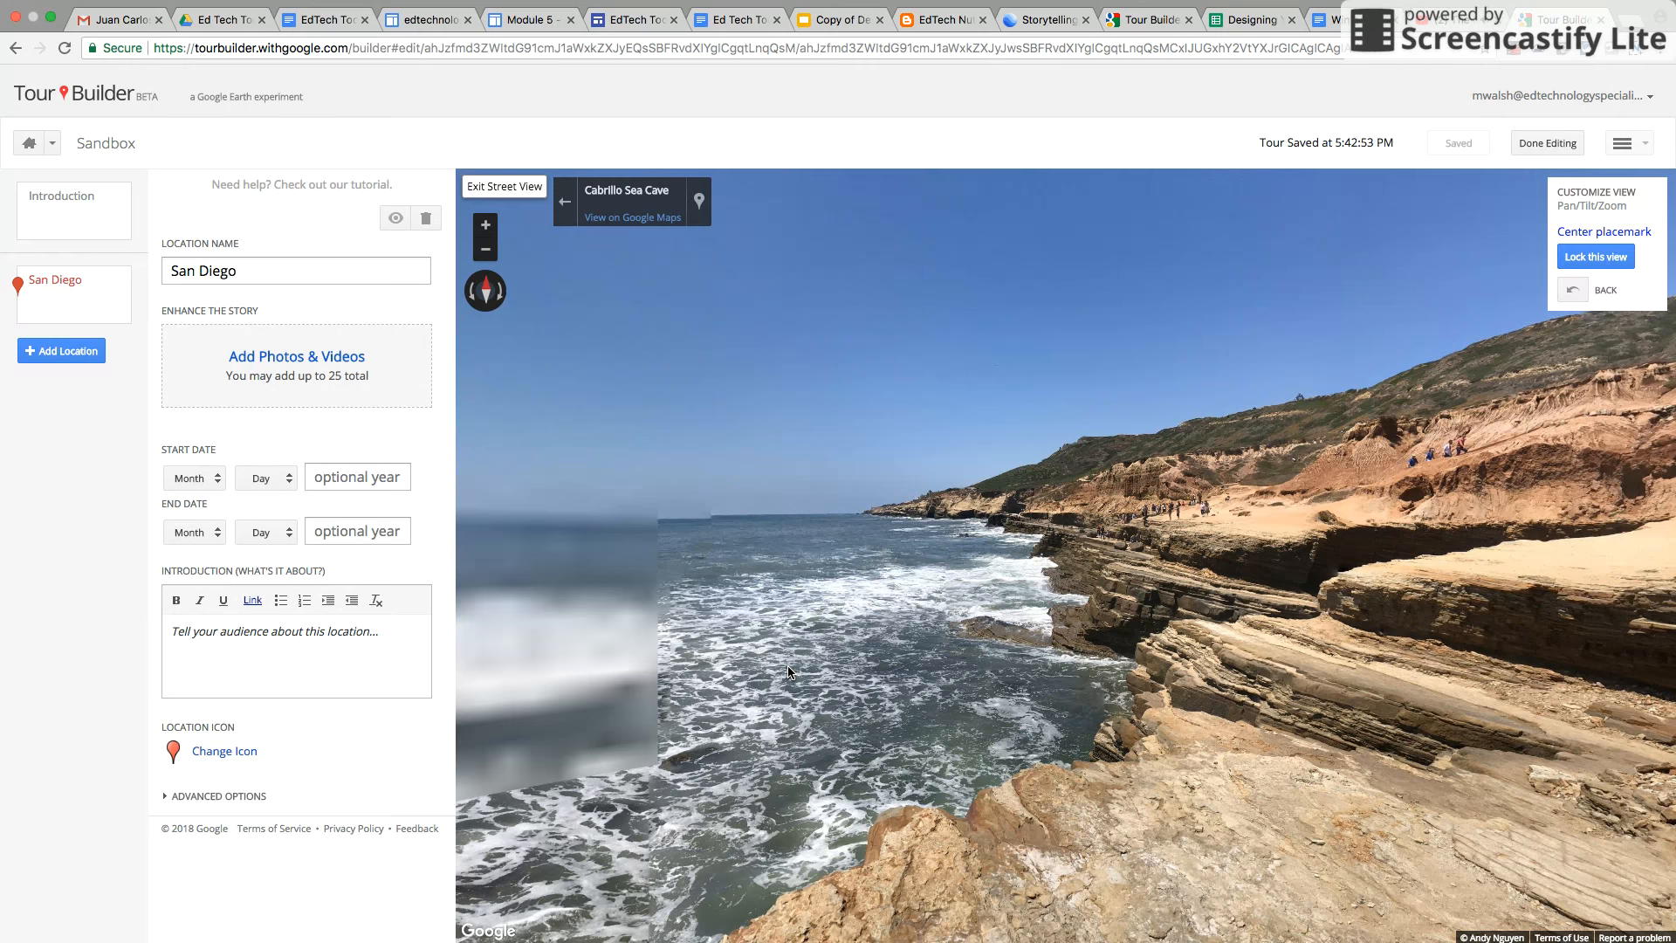
drag(788, 672, 1362, 654)
drag(786, 675, 583, 725)
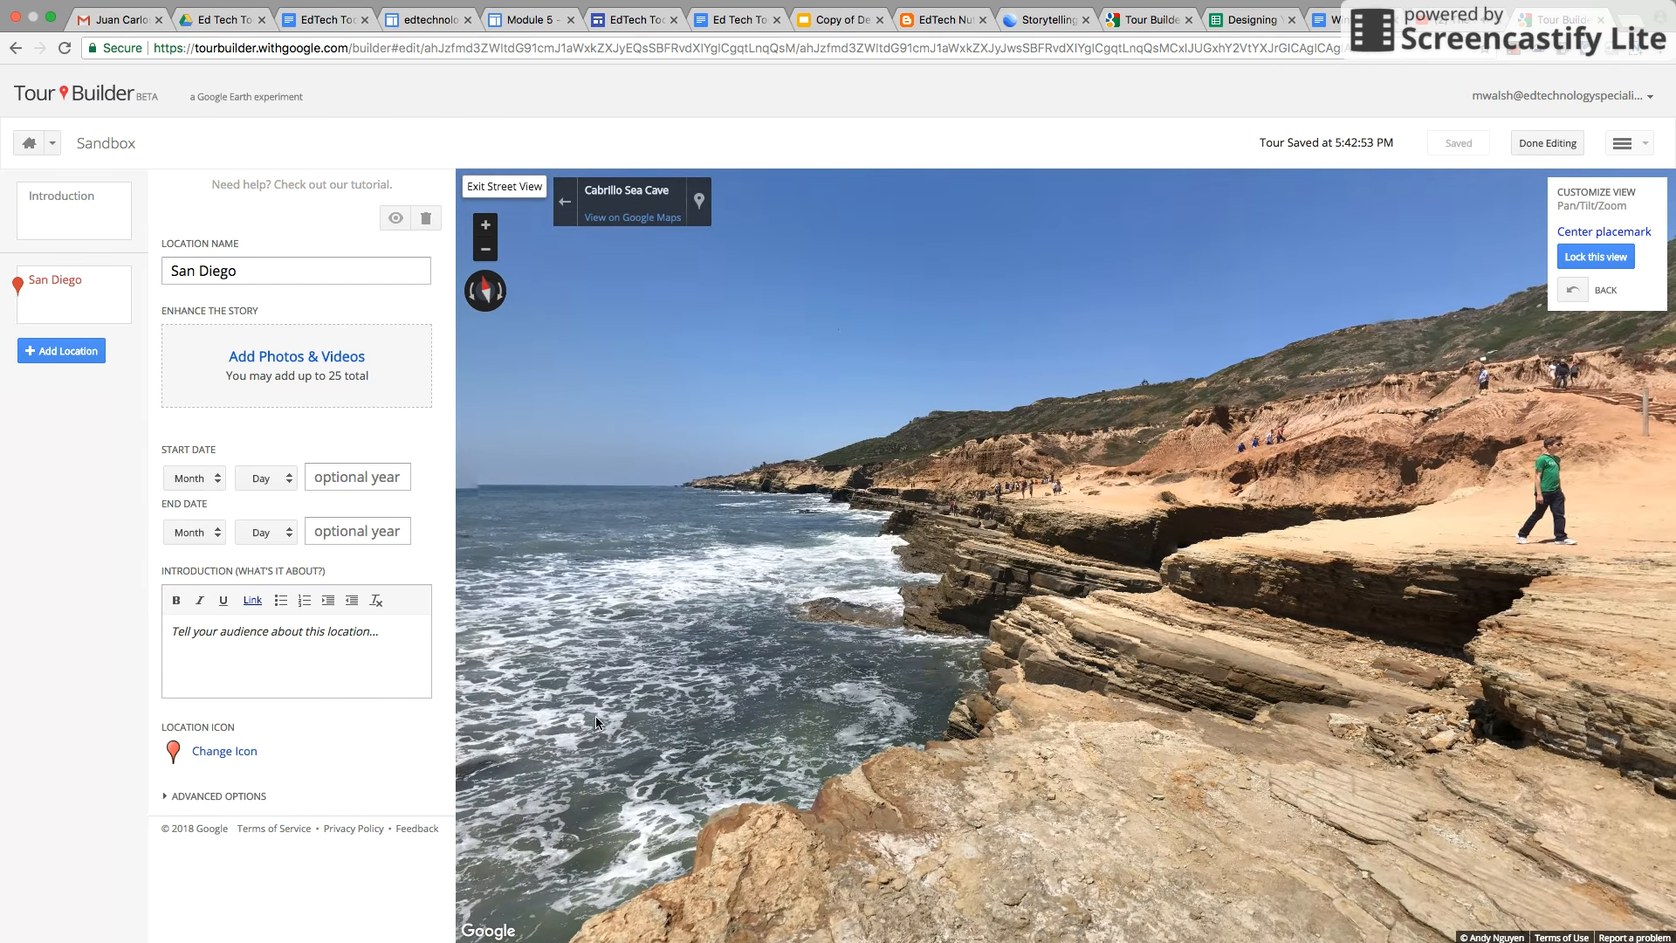
click(1587, 262)
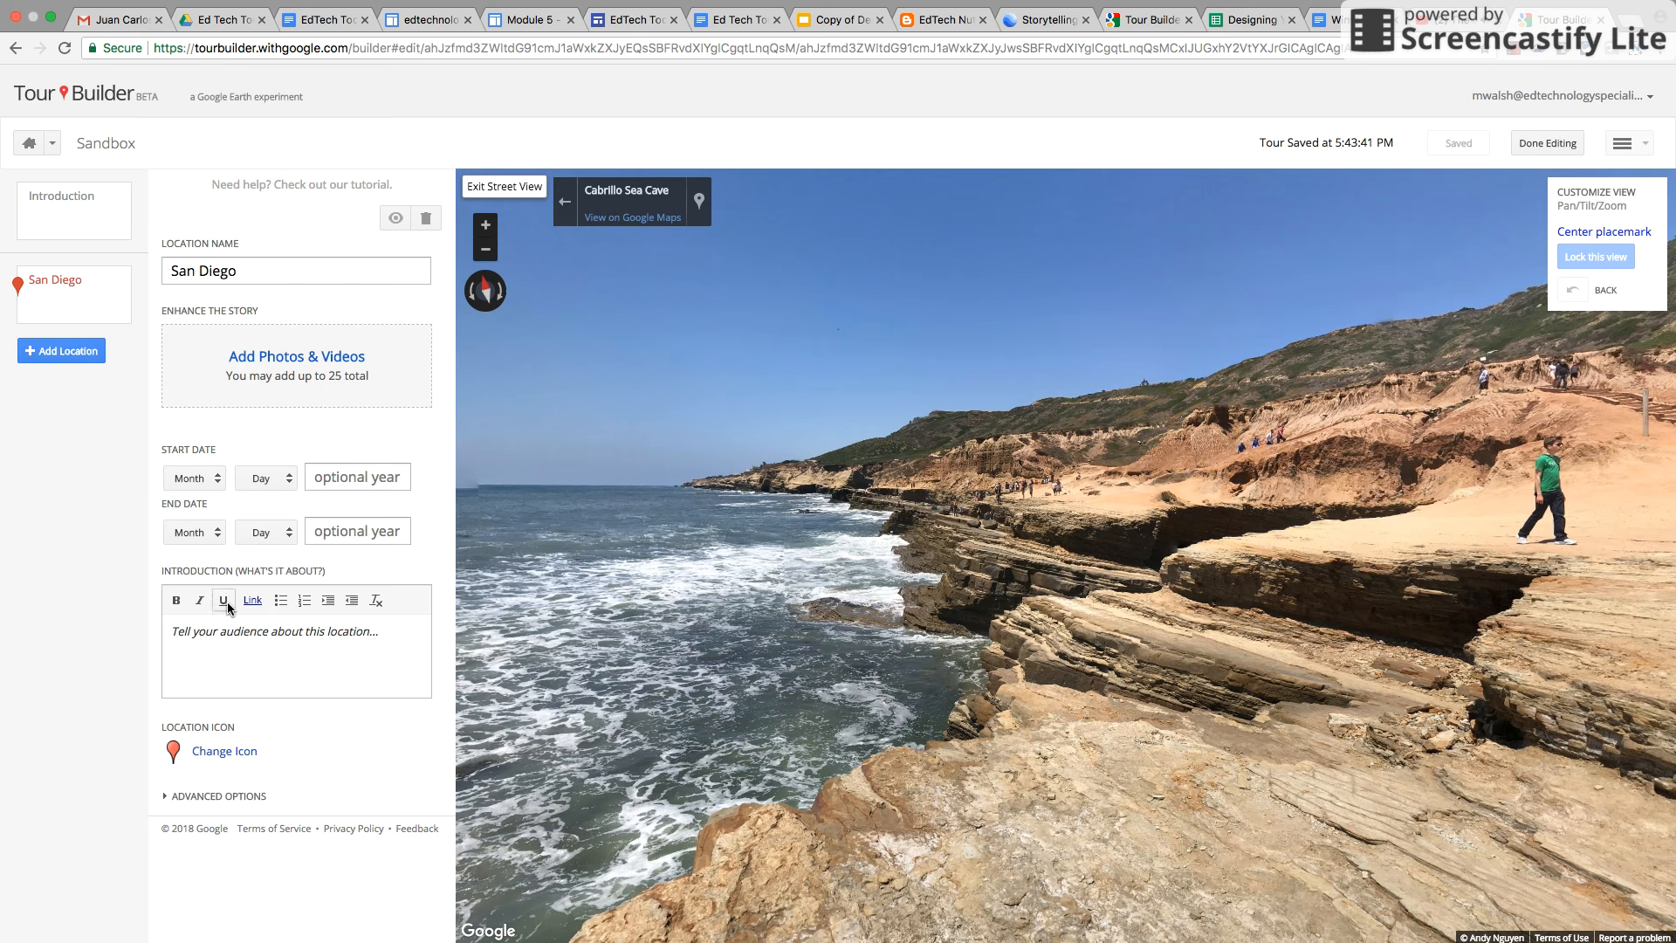
Write 'This is San Diego' as the location's introduction
click(228, 641)
text(This is San)
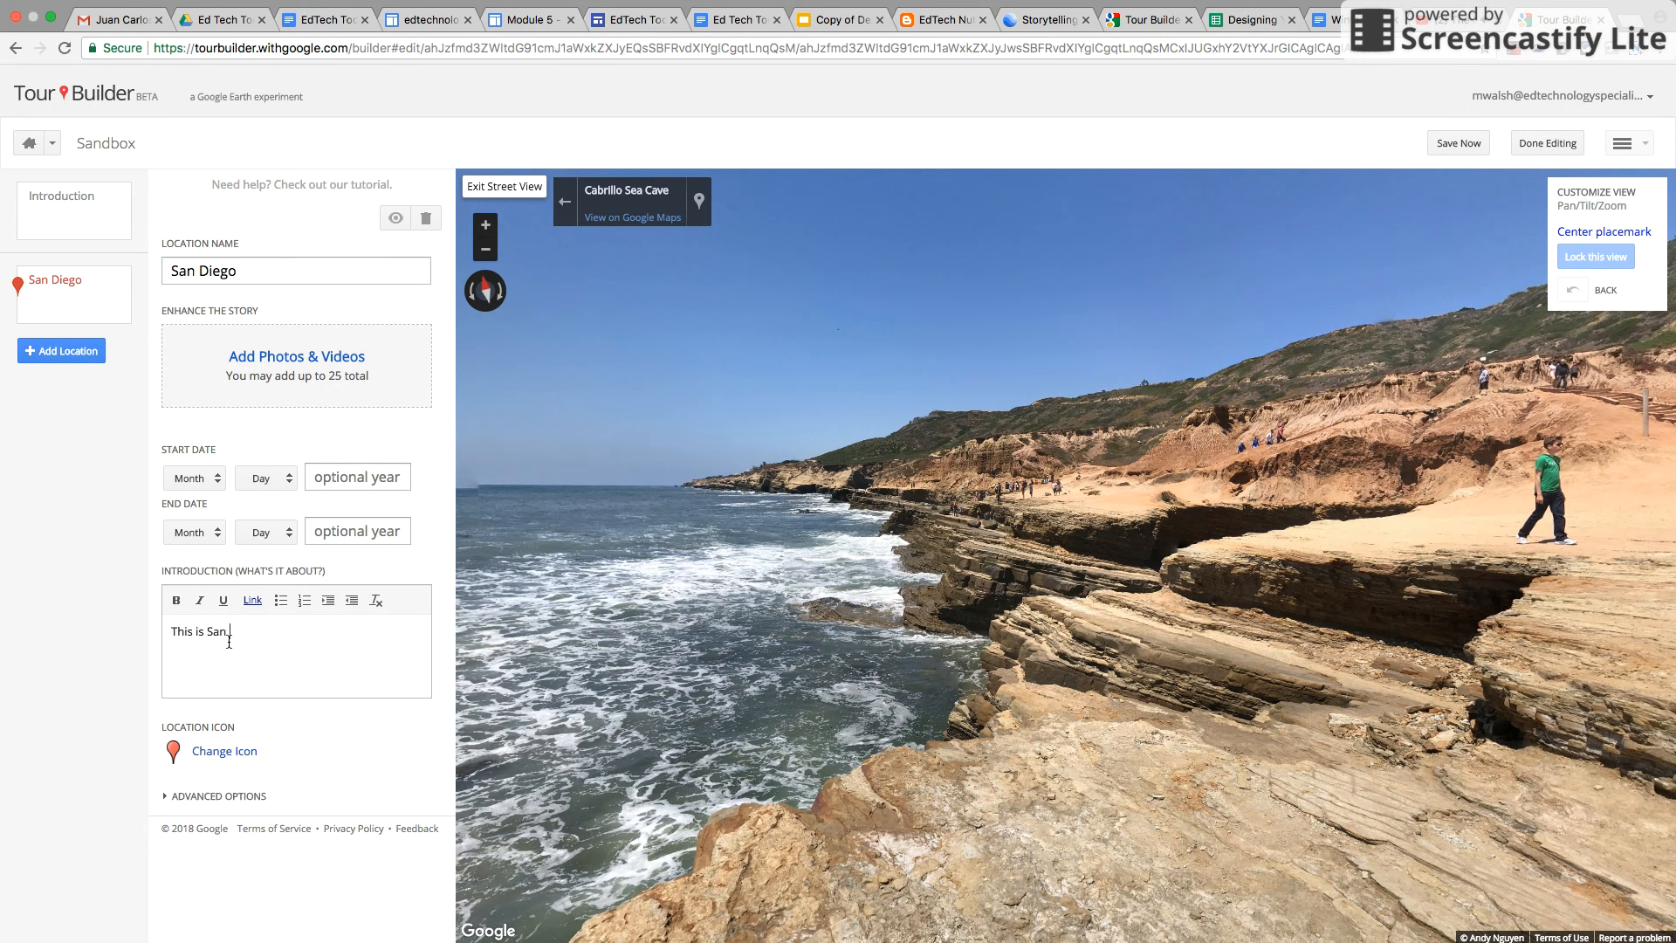
text( Diego)
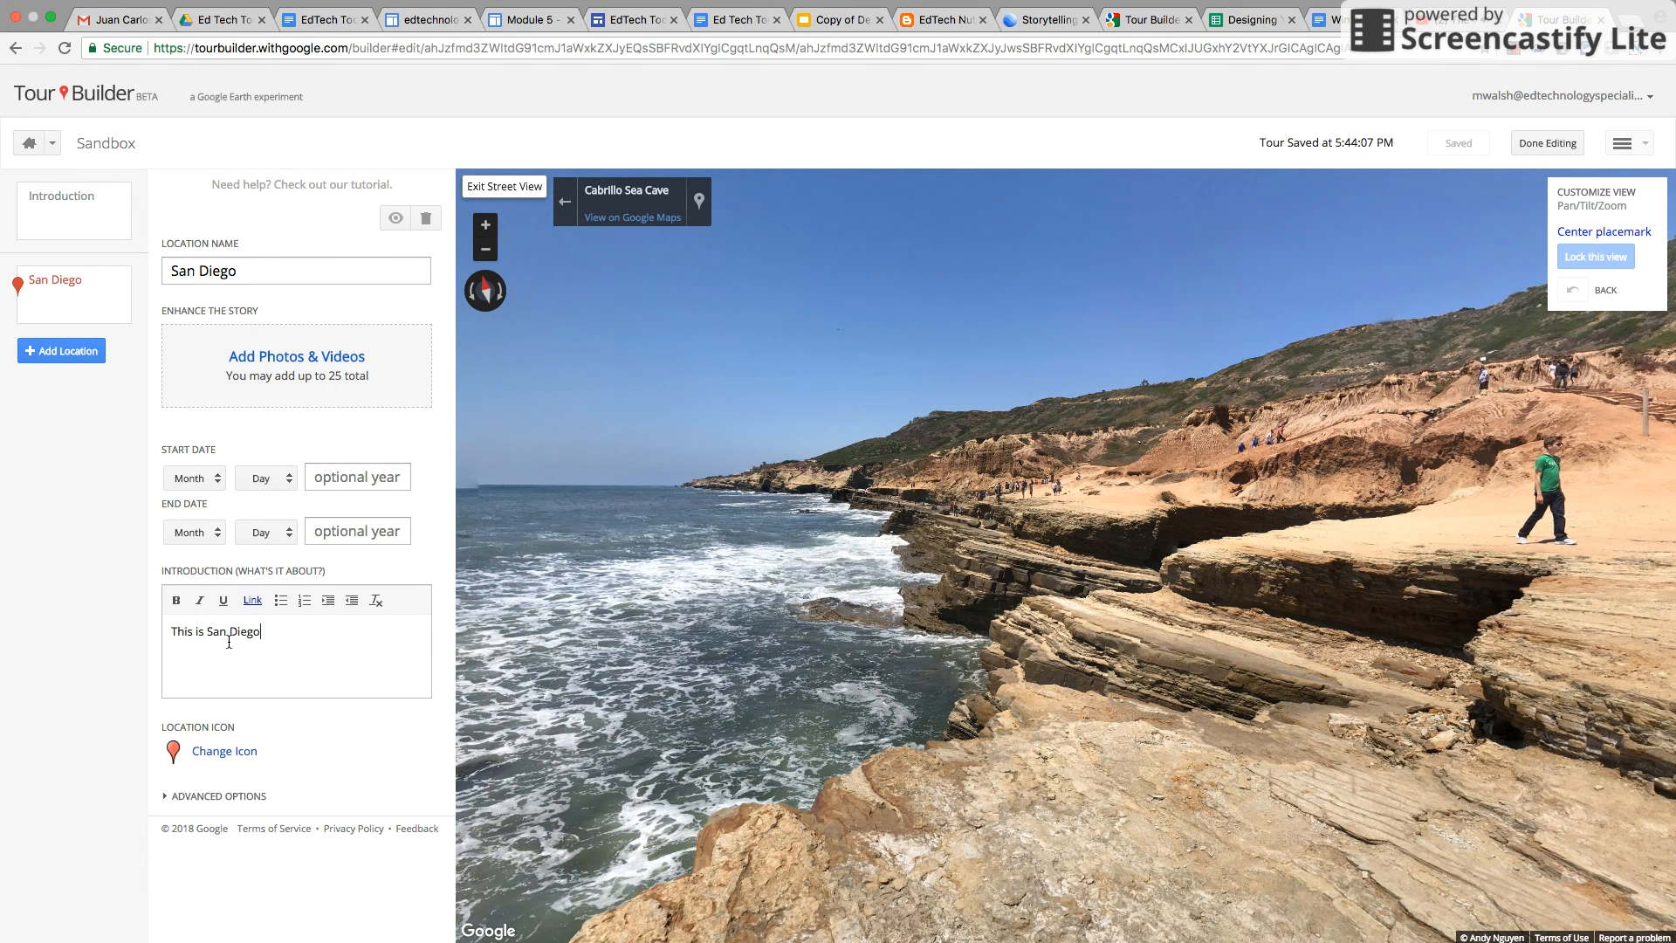
End the introduction sentence with a period and copy the share link of The Budos Band YouTube video
text(.)
click(1445, 18)
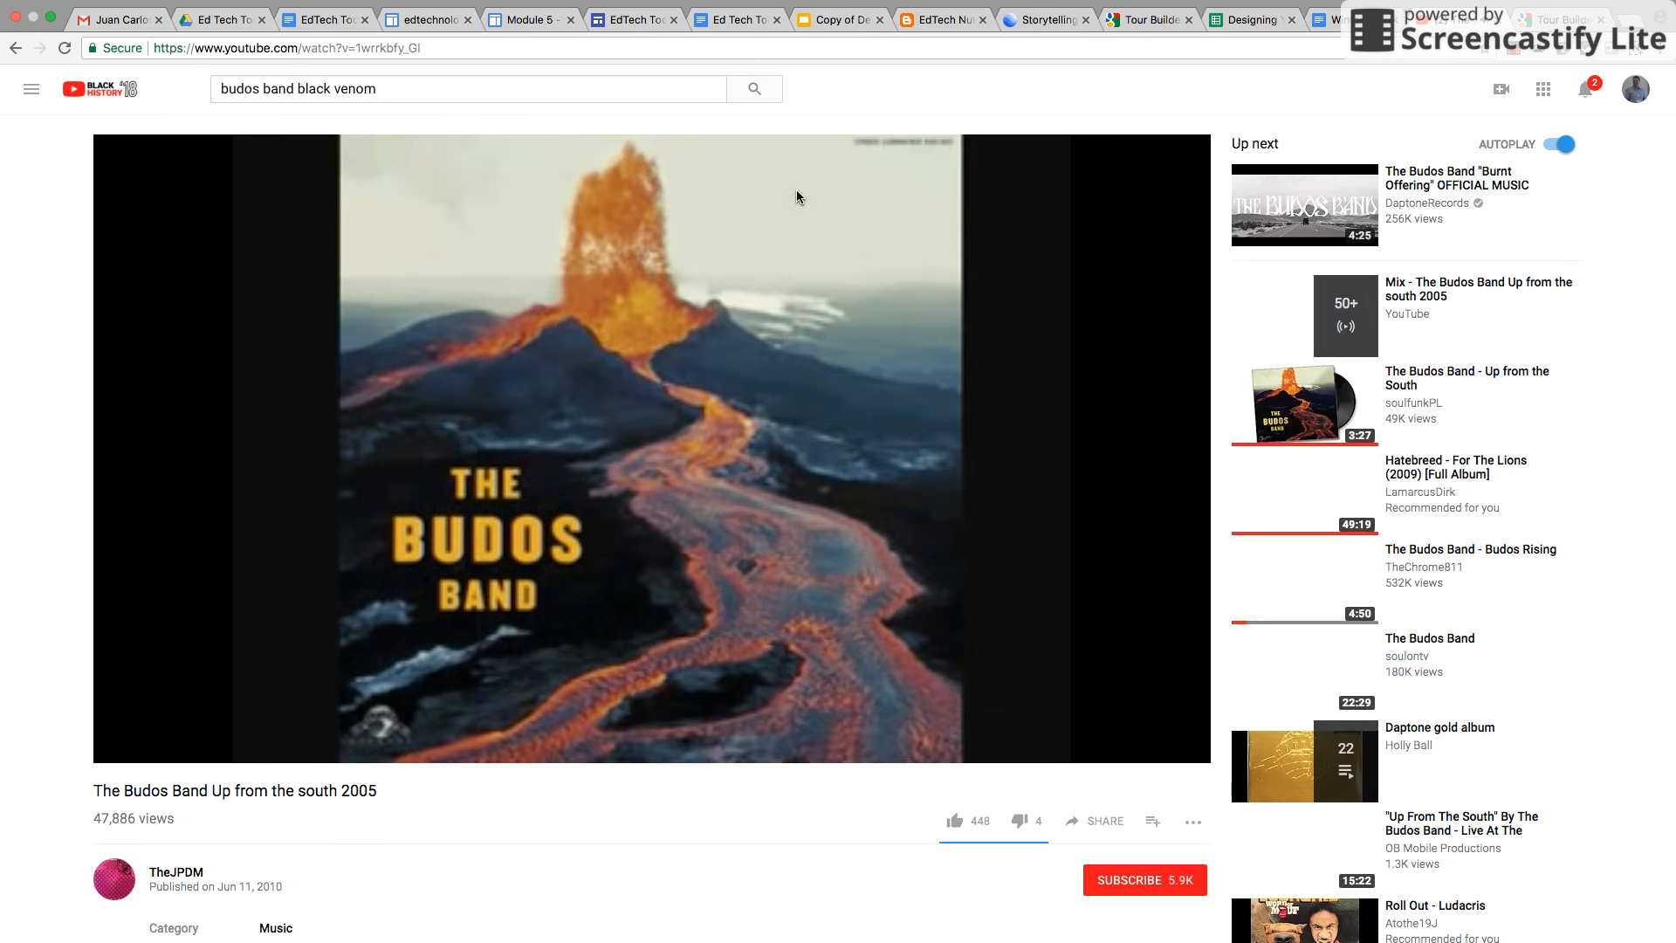
click(1094, 822)
key(super+c)
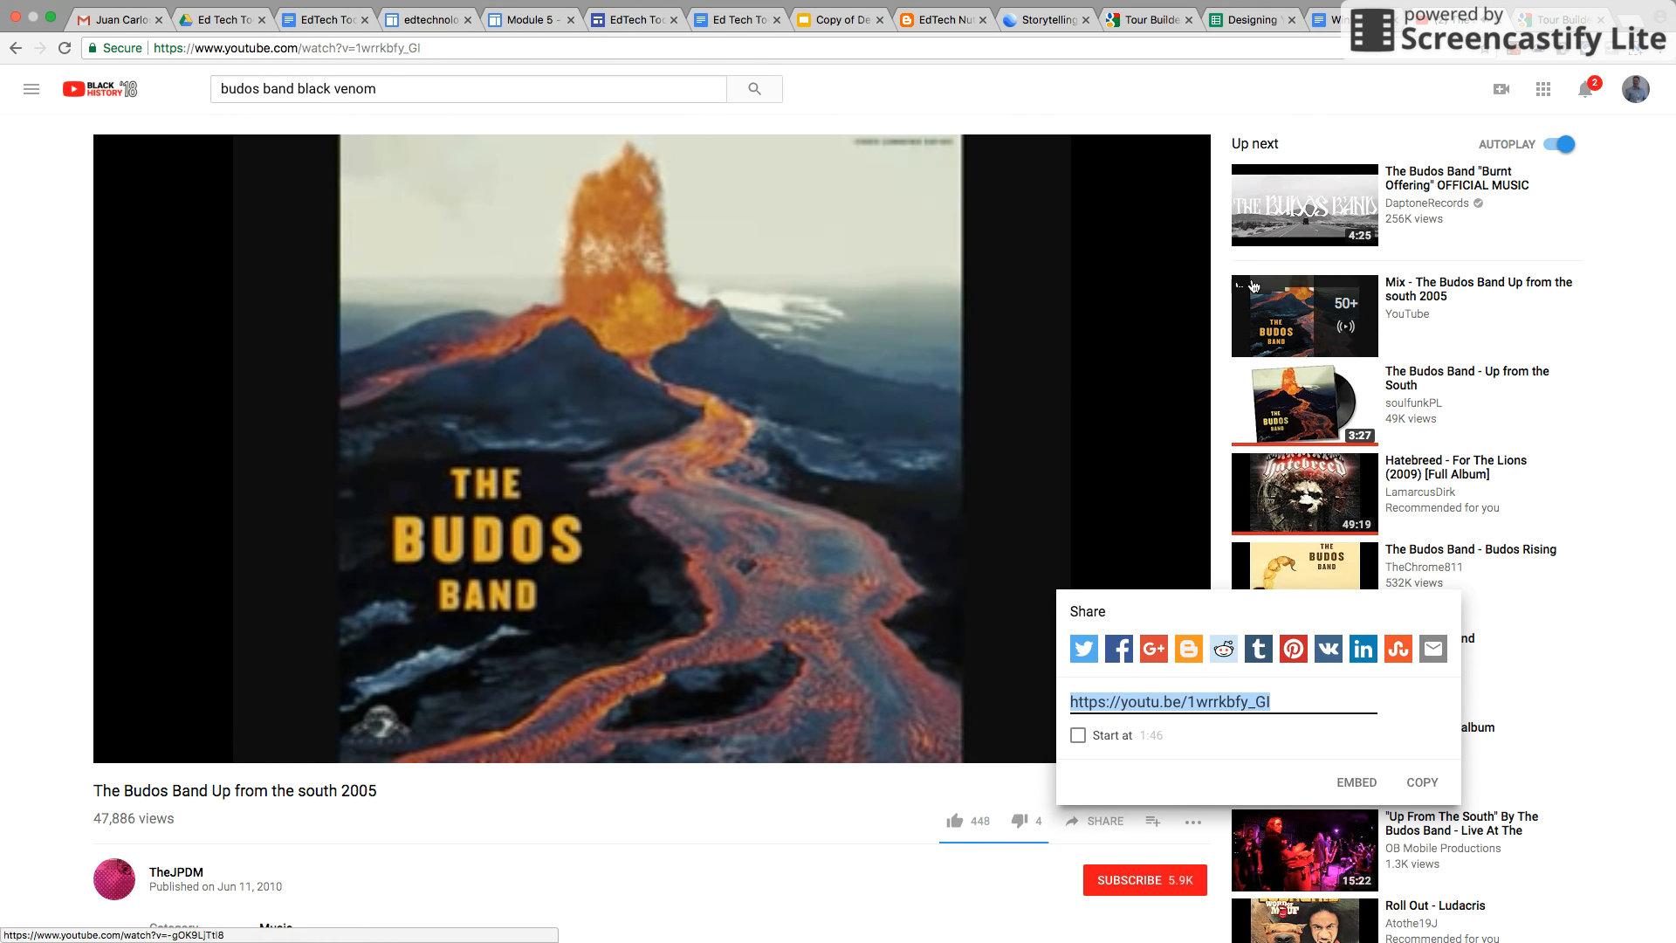
click(1541, 25)
Add the word 'Video' on a new line of the location's introduction
click(260, 669)
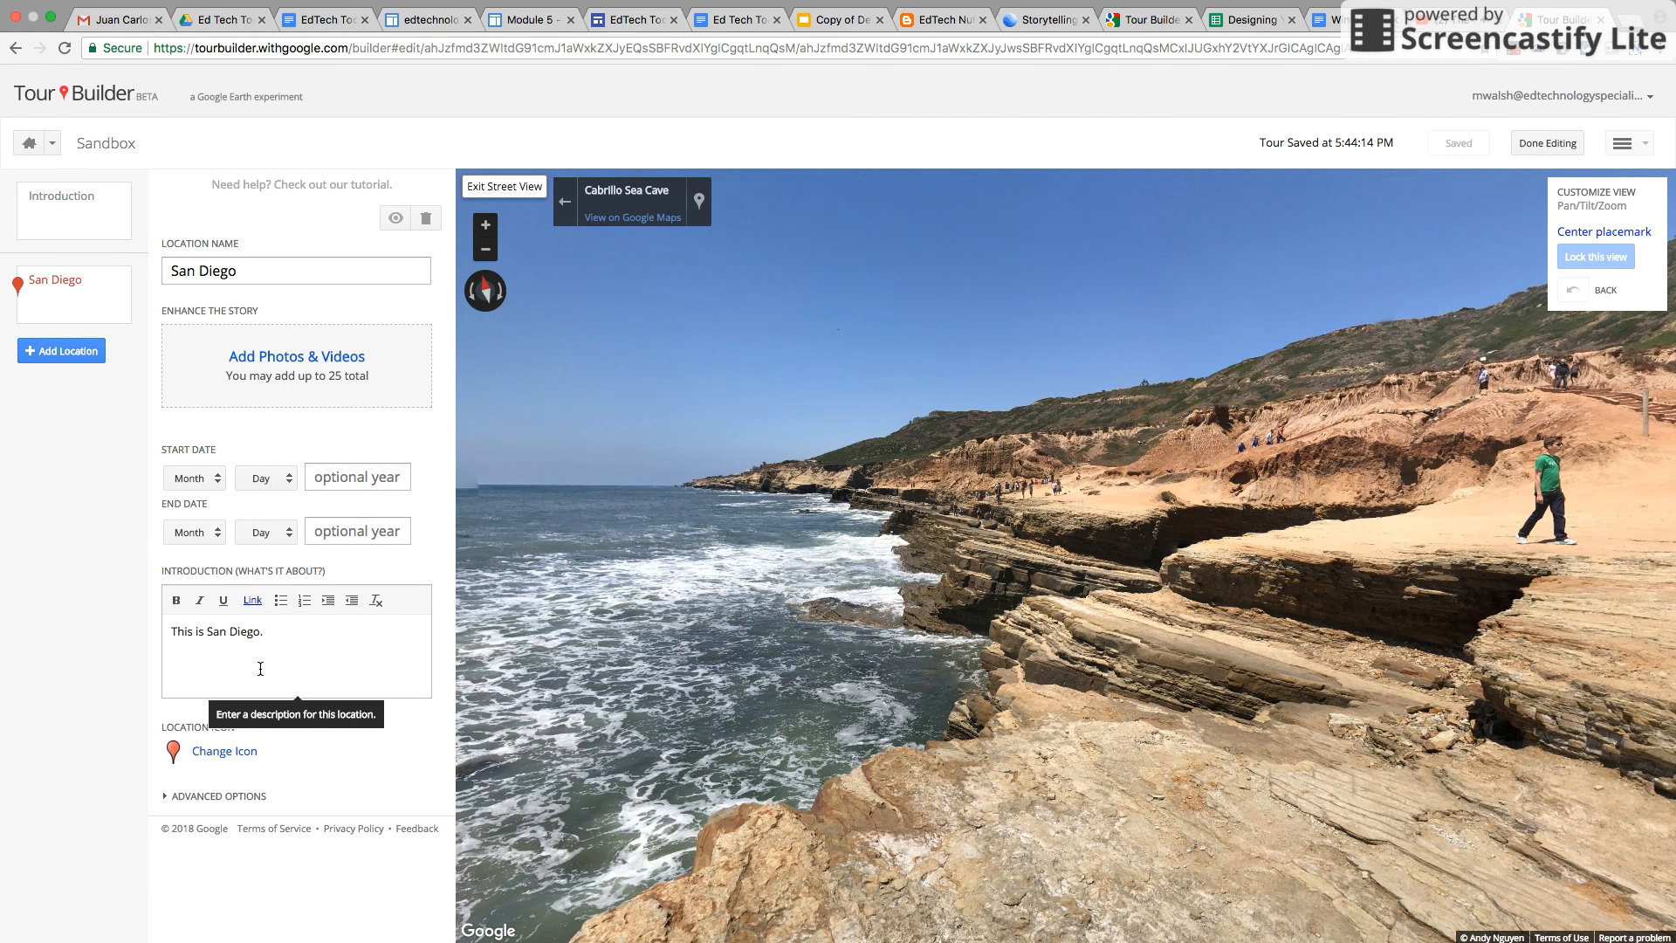
text(Vidoe)
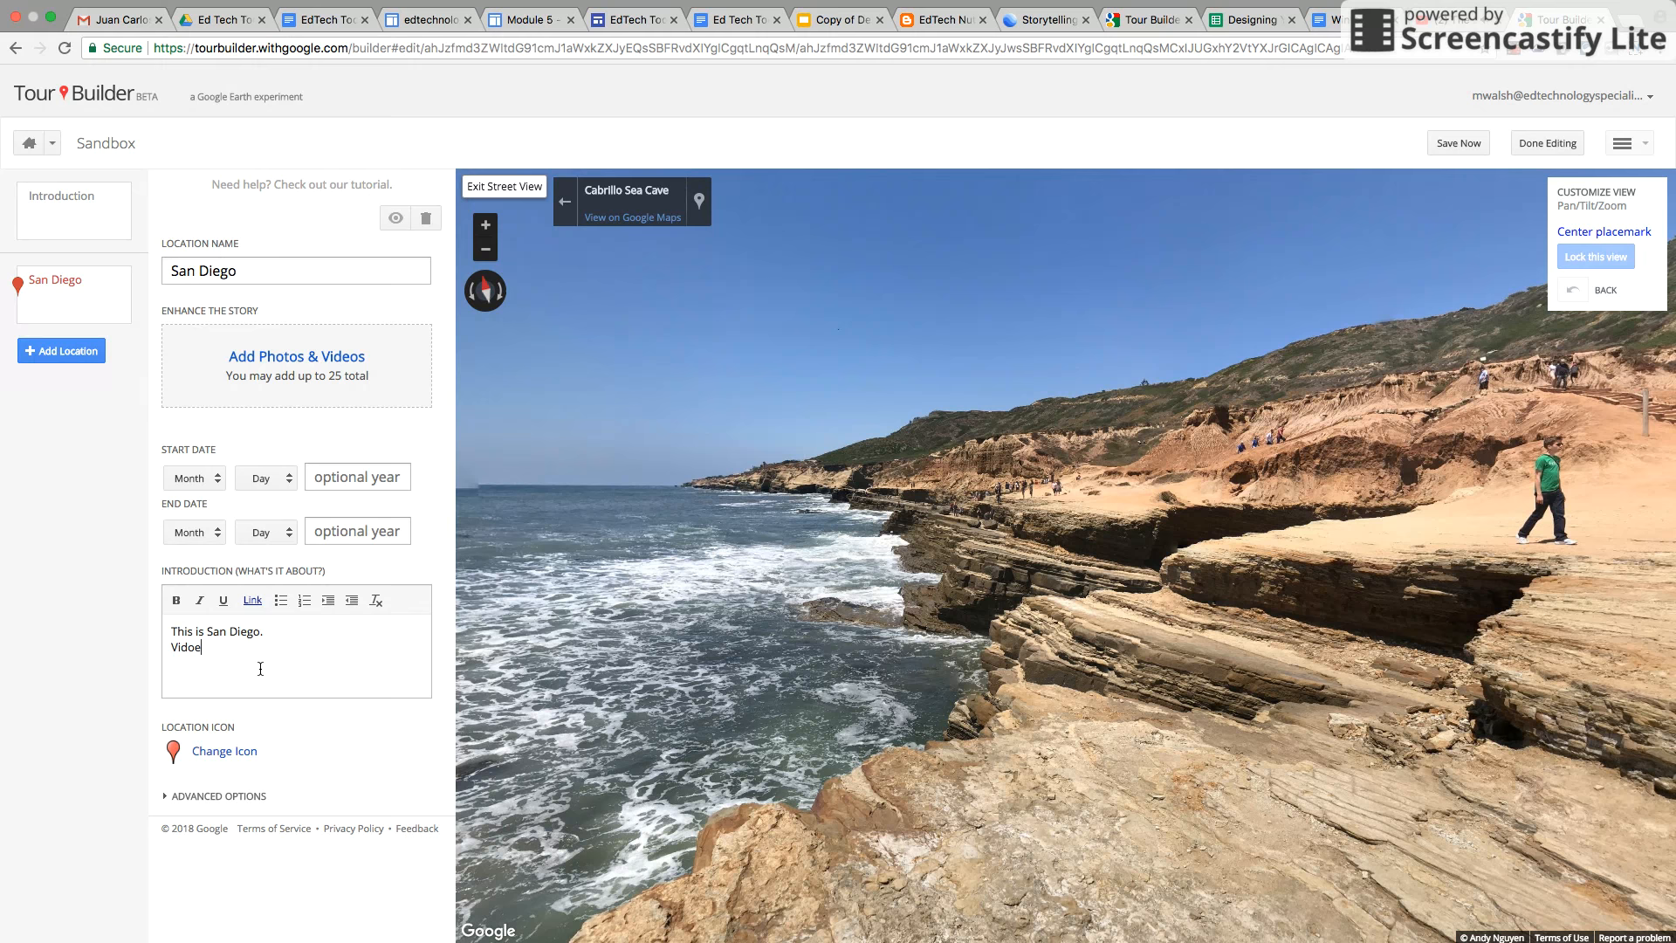
key(BackSpace)
key(BackSpace)
text(eo)
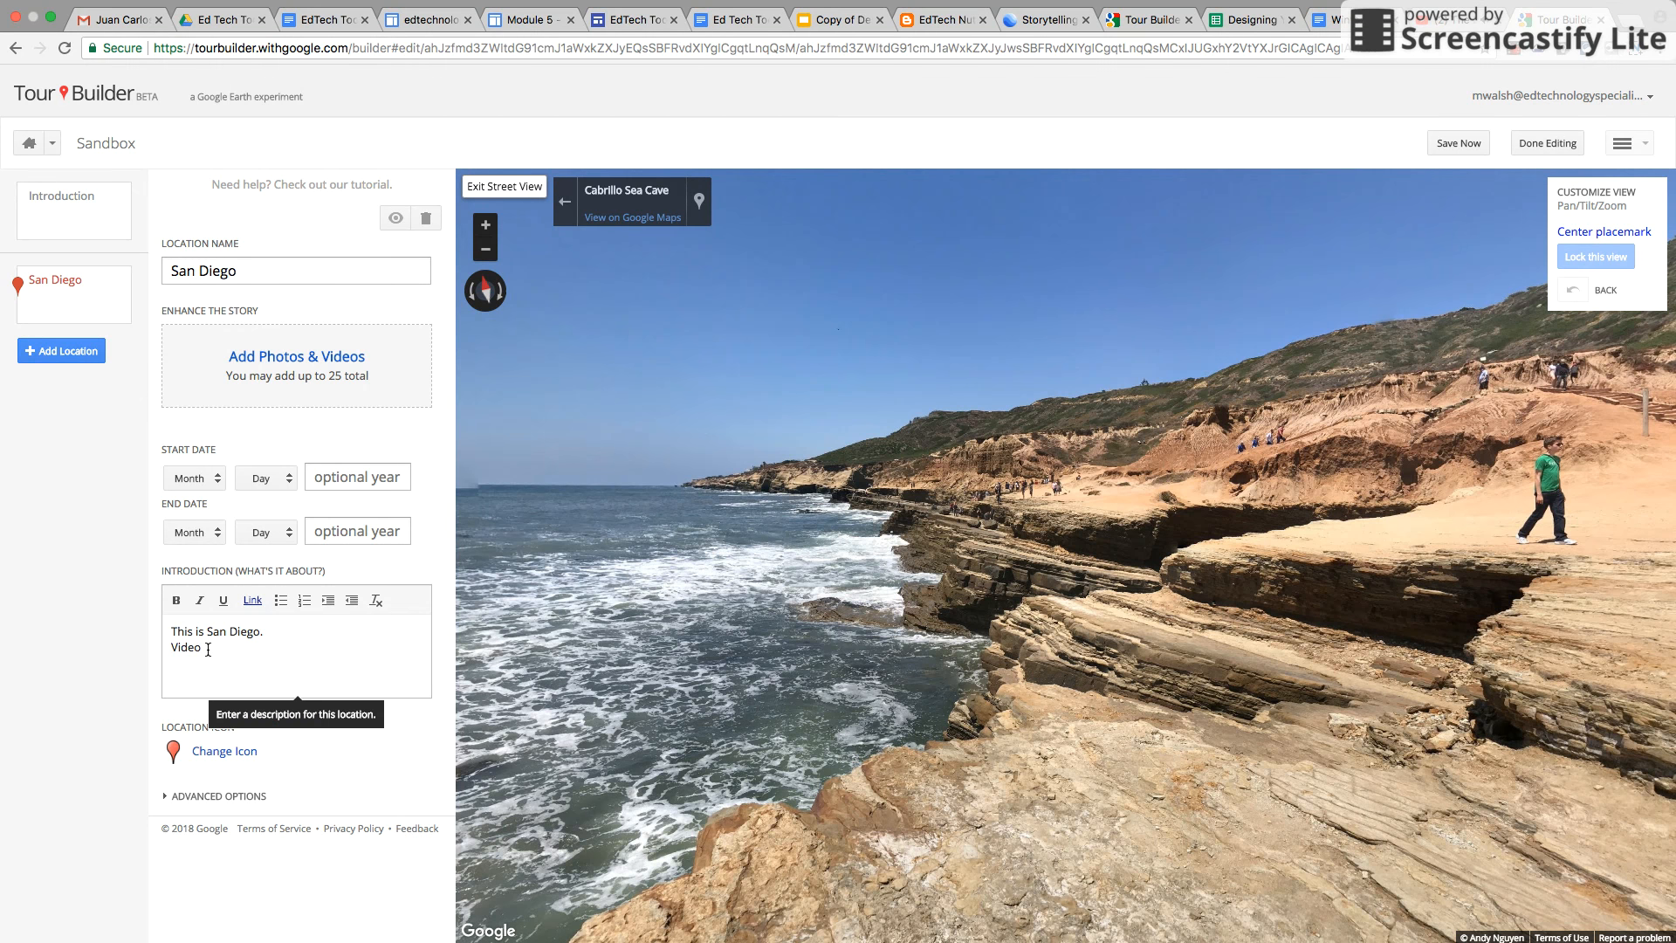
drag(207, 649, 167, 649)
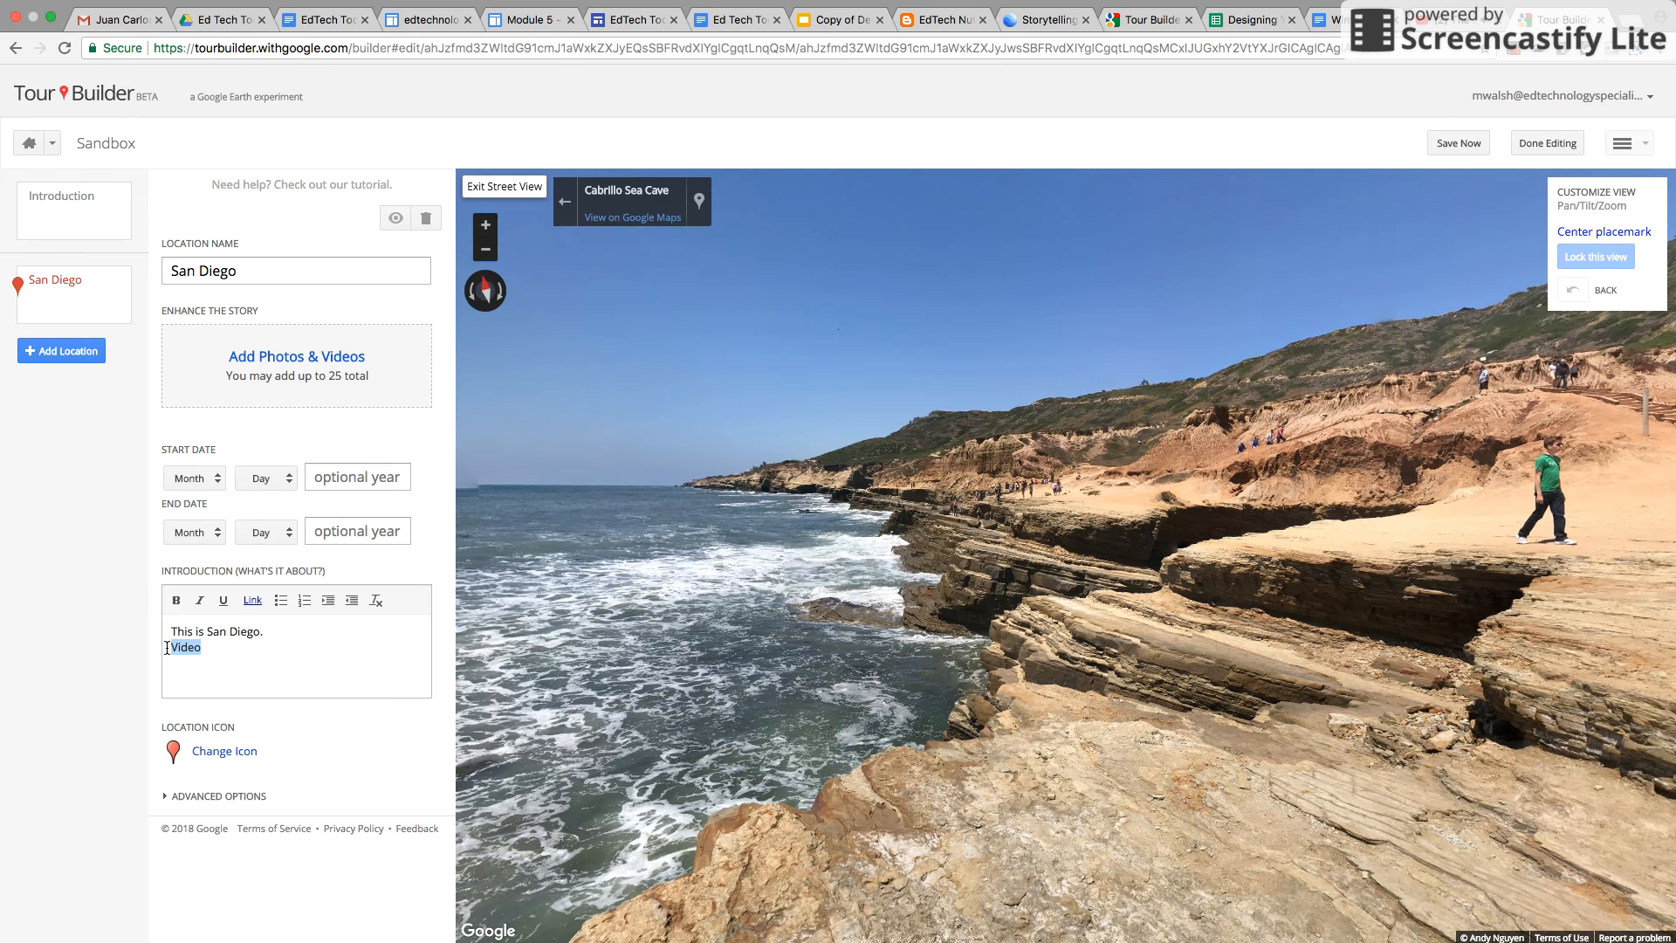
click(253, 599)
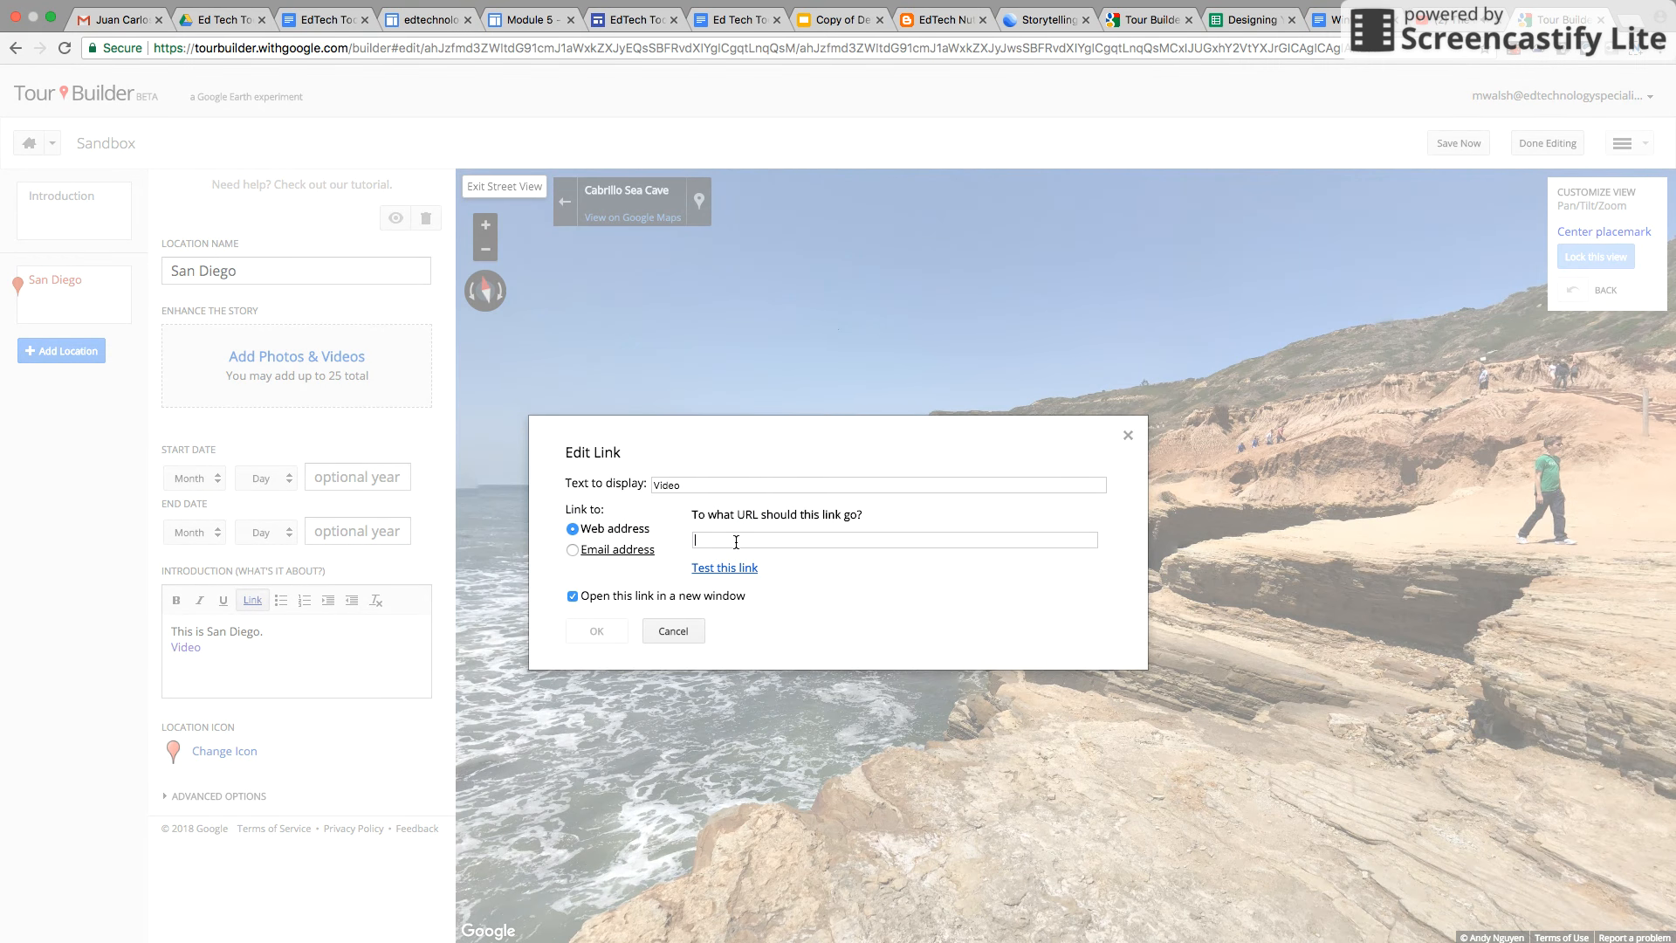
key(super+v)
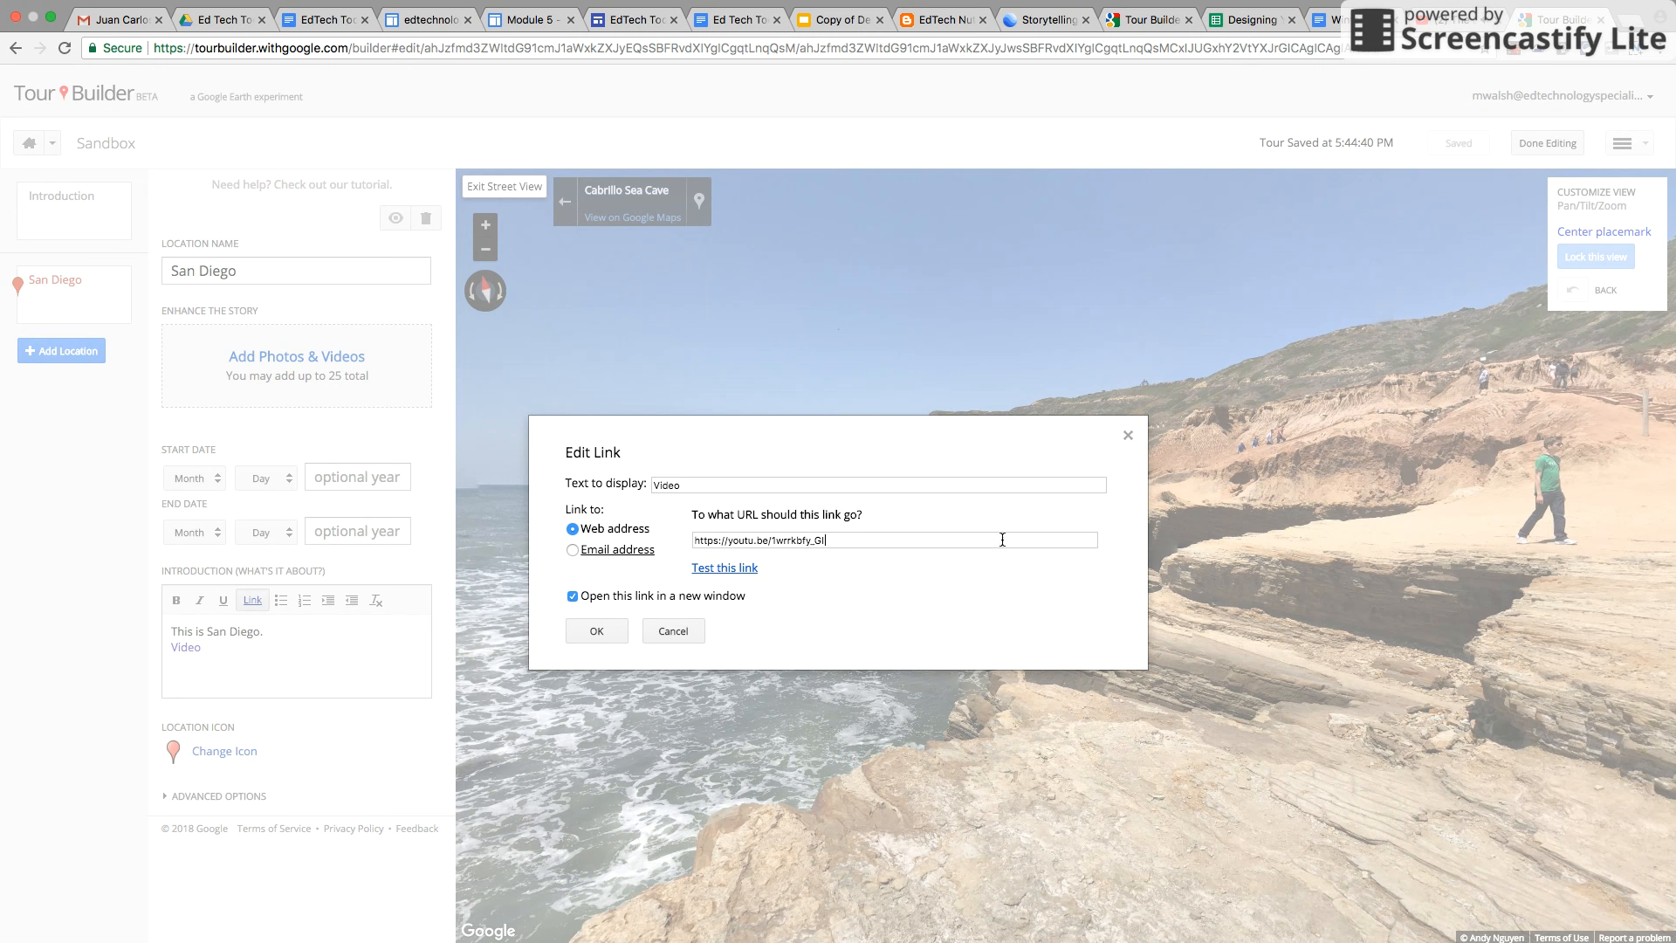
click(572, 596)
click(597, 631)
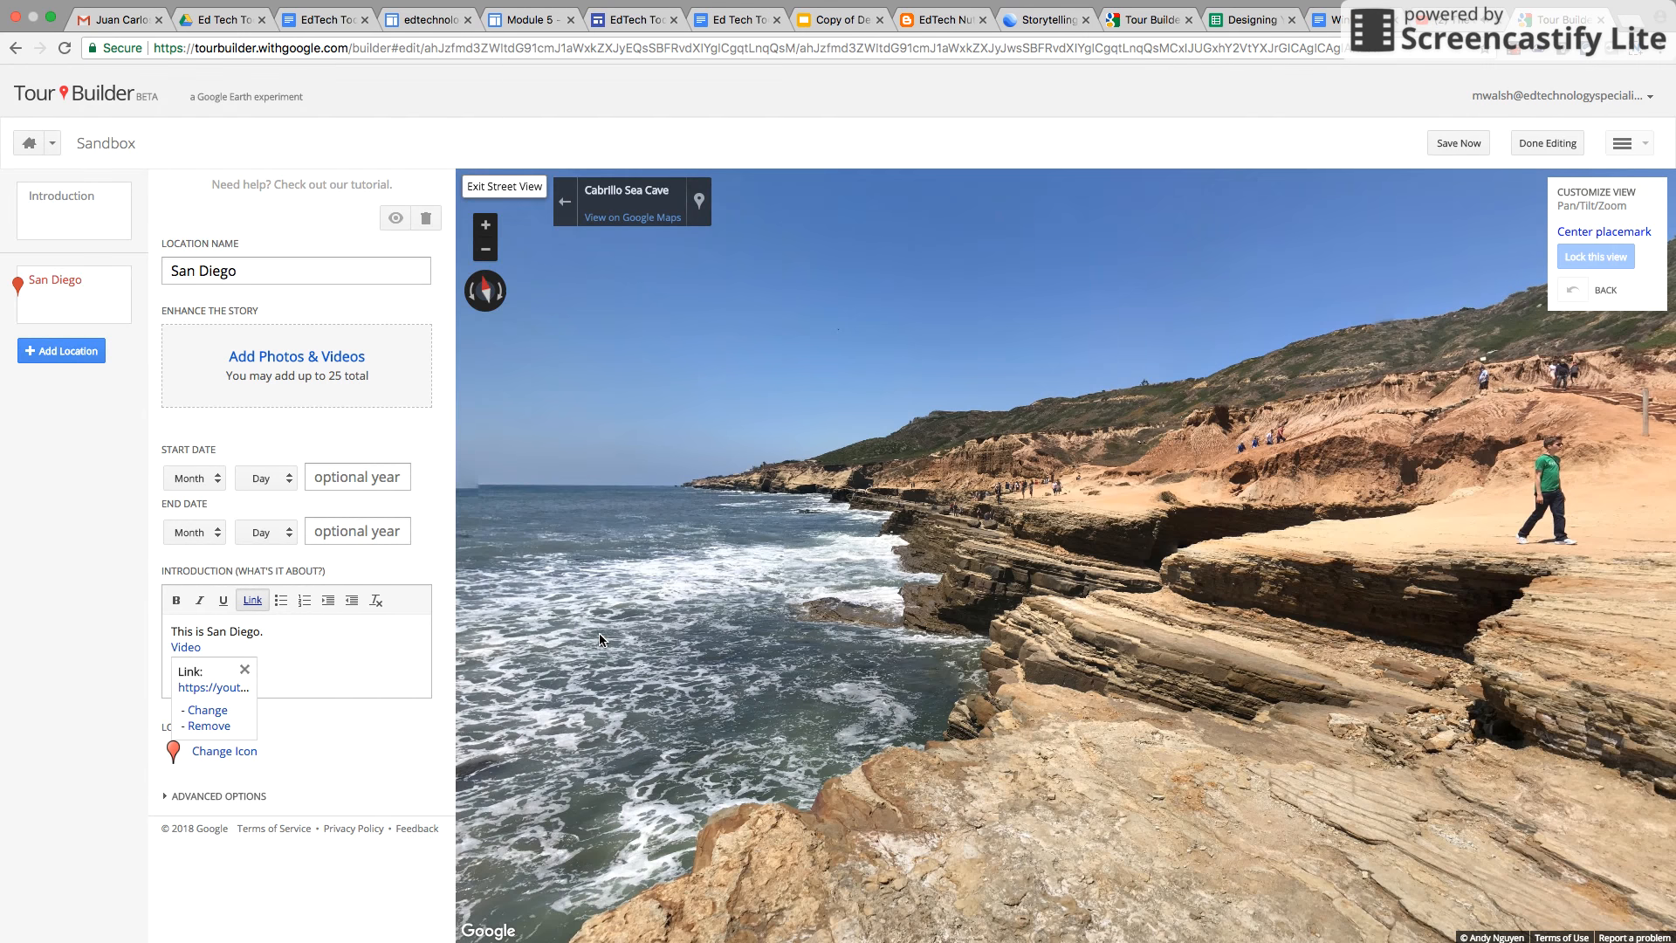
Add a bulleted list with the items 'asd' and 'asdf' below the link
click(299, 681)
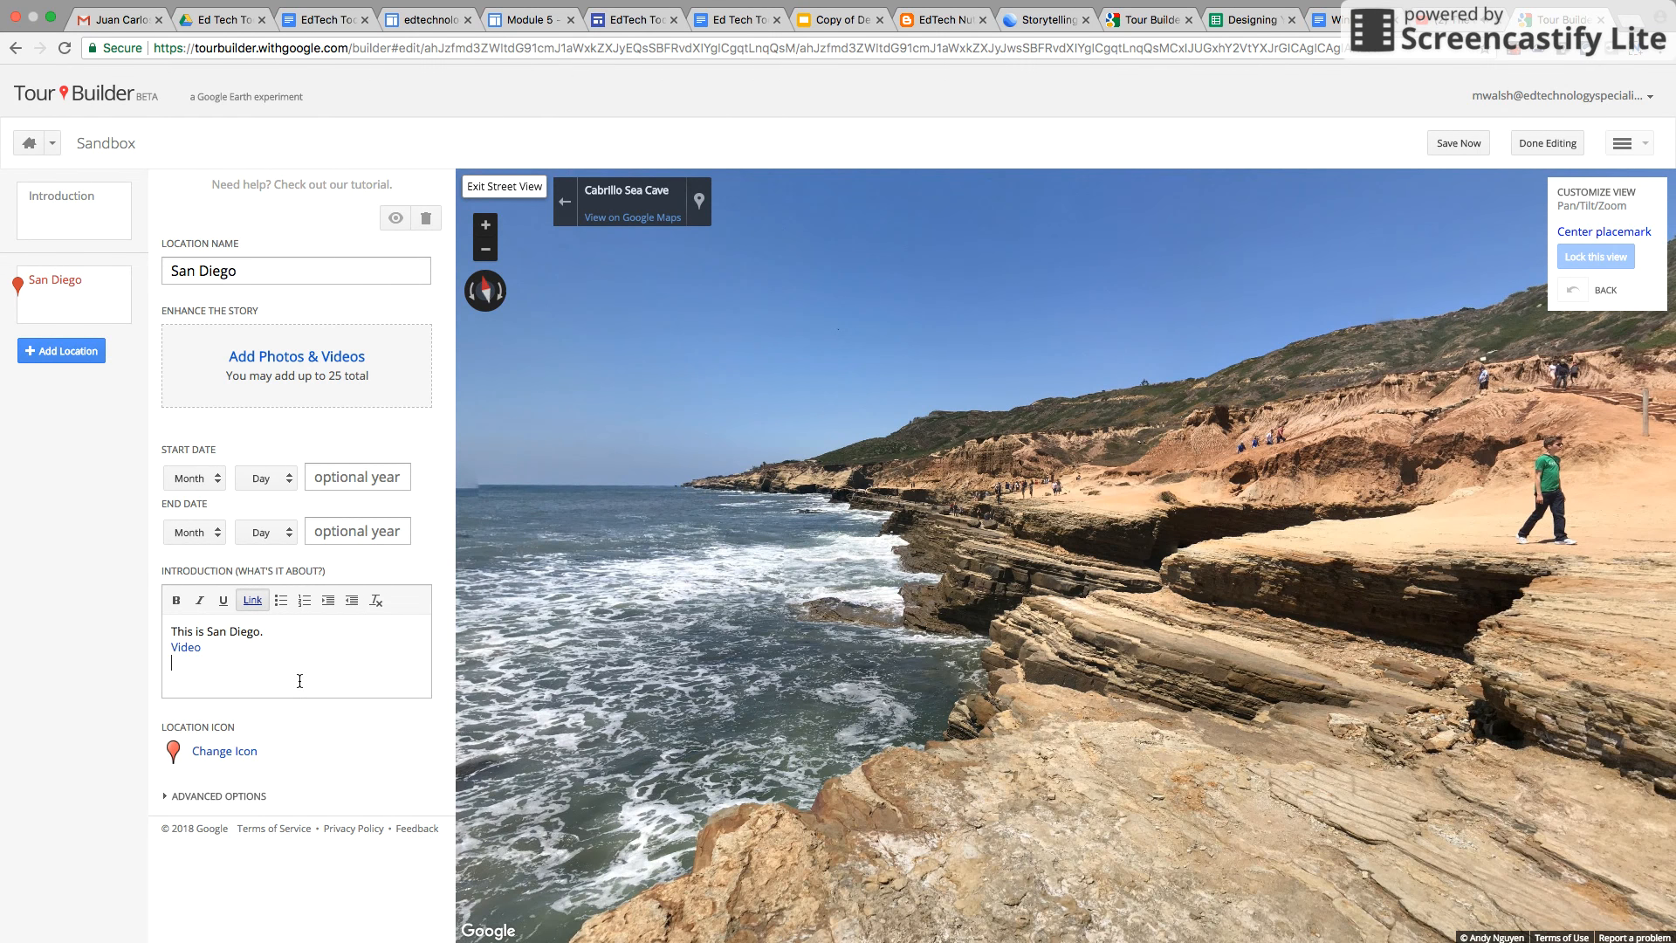
click(279, 604)
text(asd)
key(Return)
text(asdf)
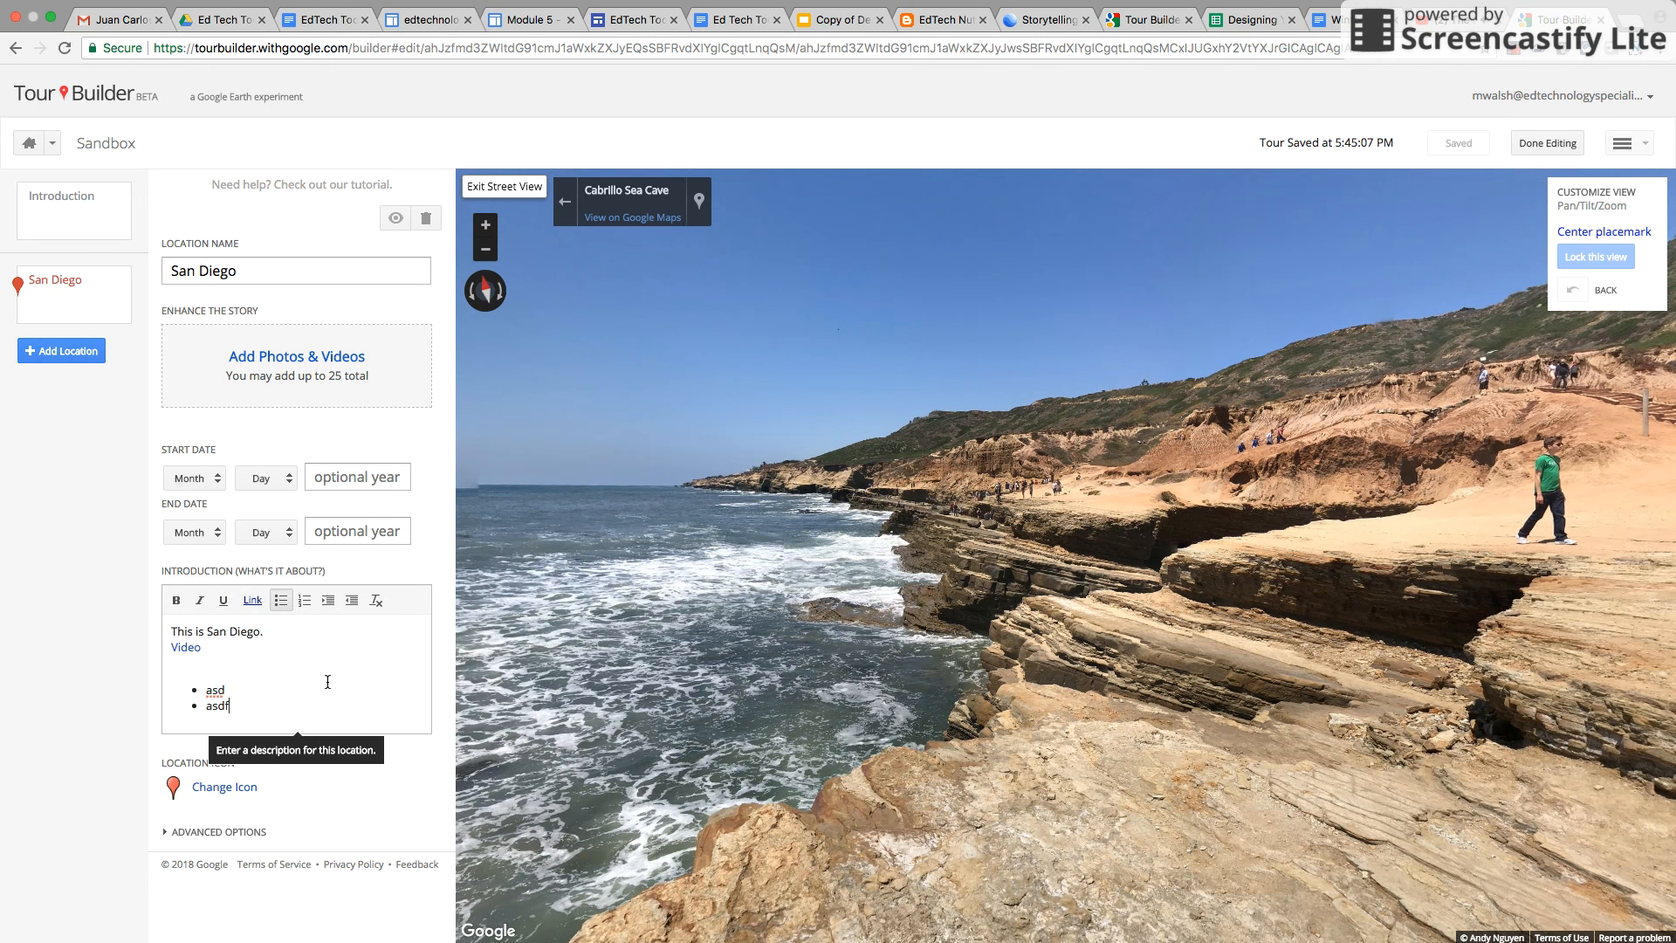
Search images for 'san diego' and add three San Diego photos to the location
click(284, 357)
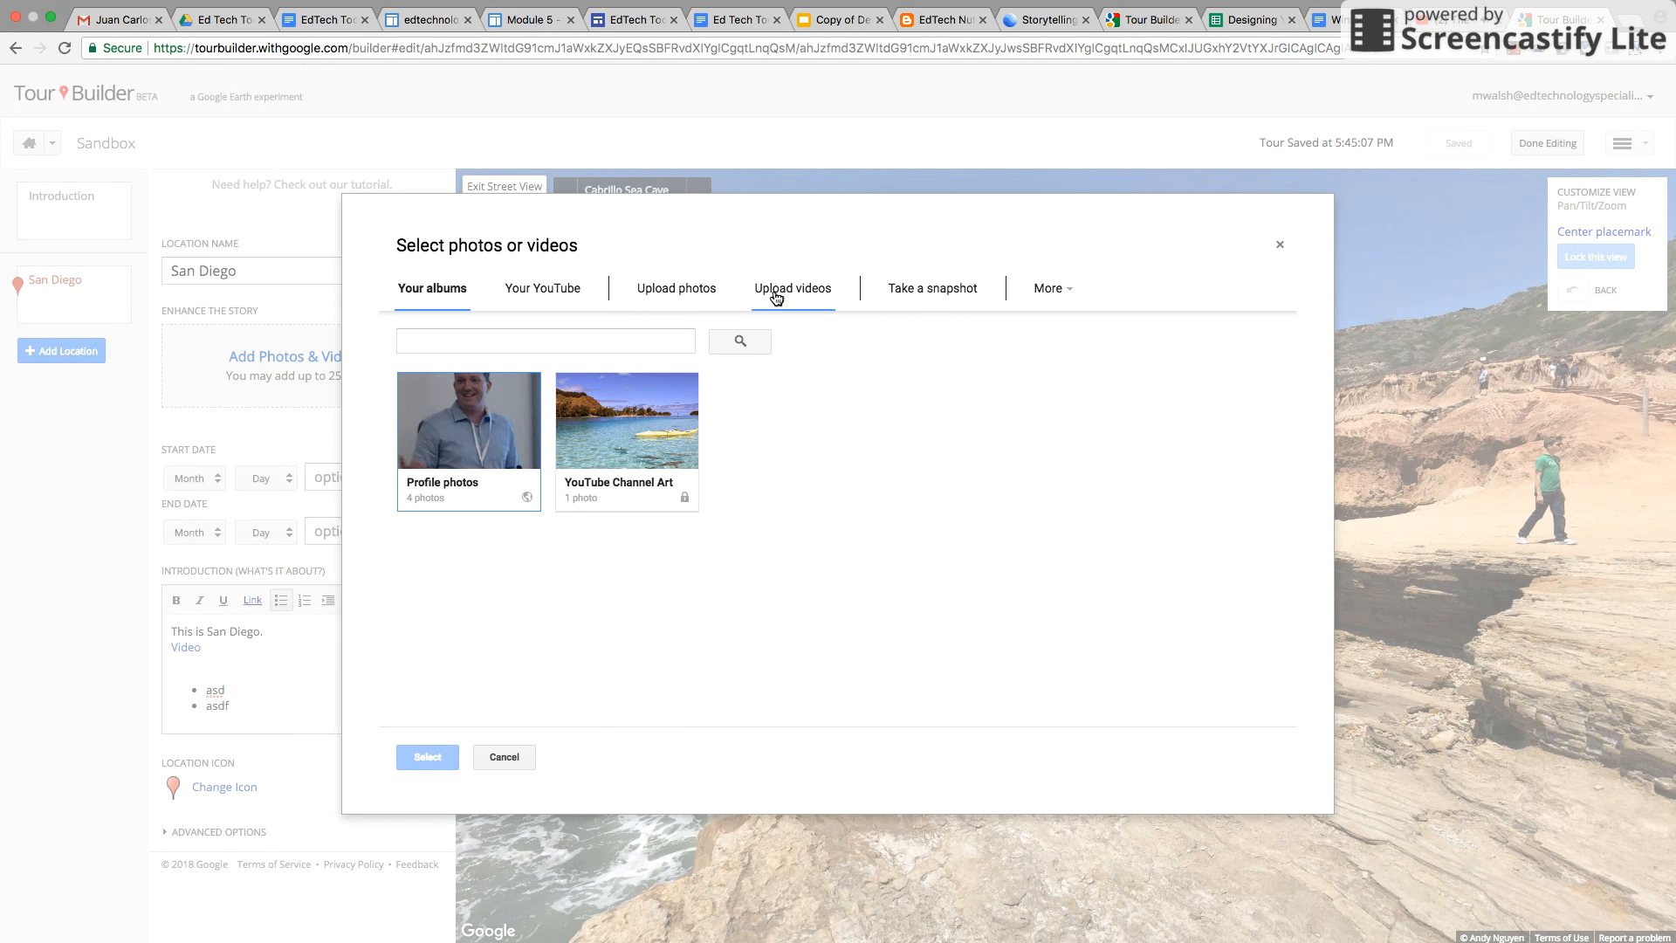
click(1063, 298)
click(1119, 336)
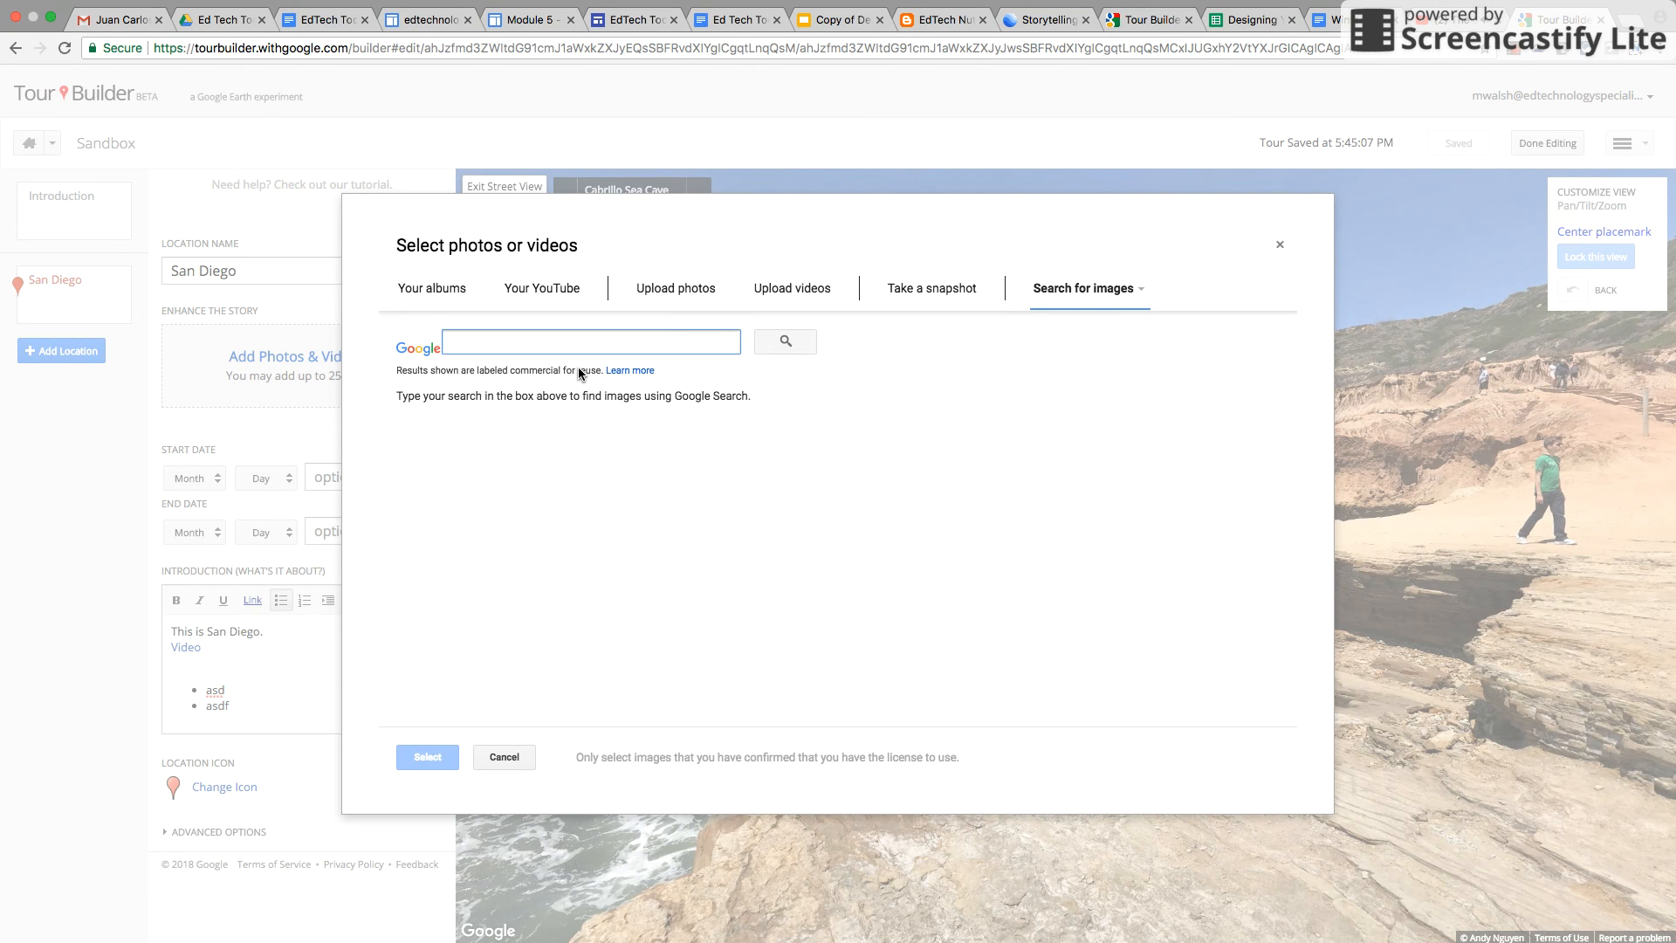
text(san diego)
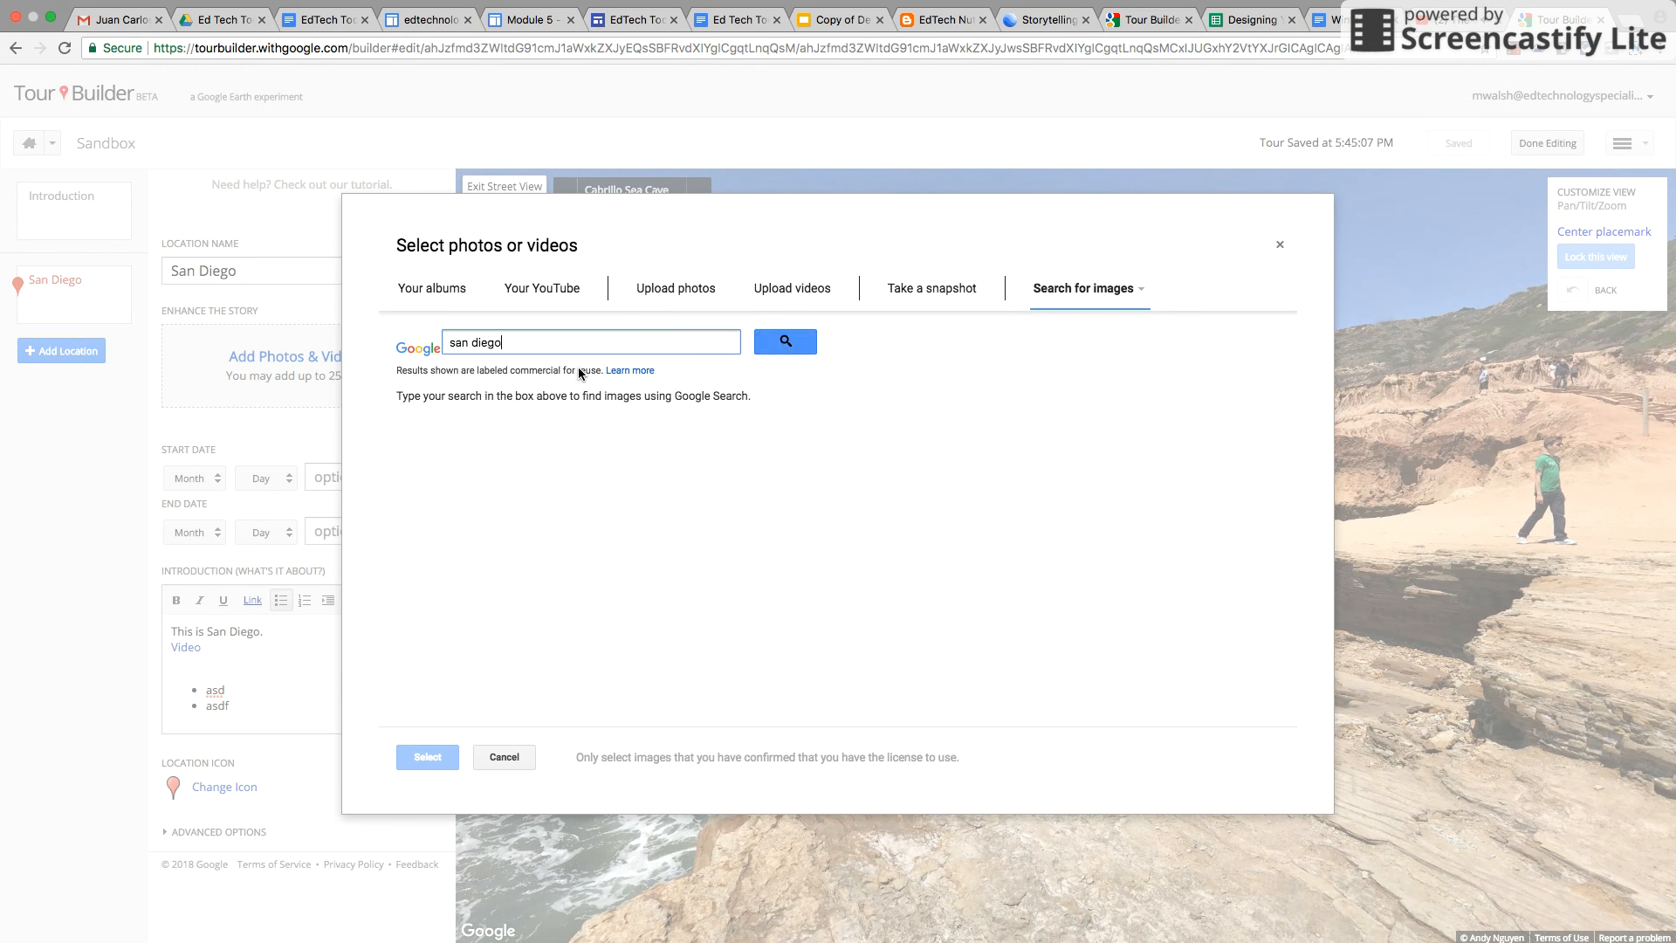
click(790, 343)
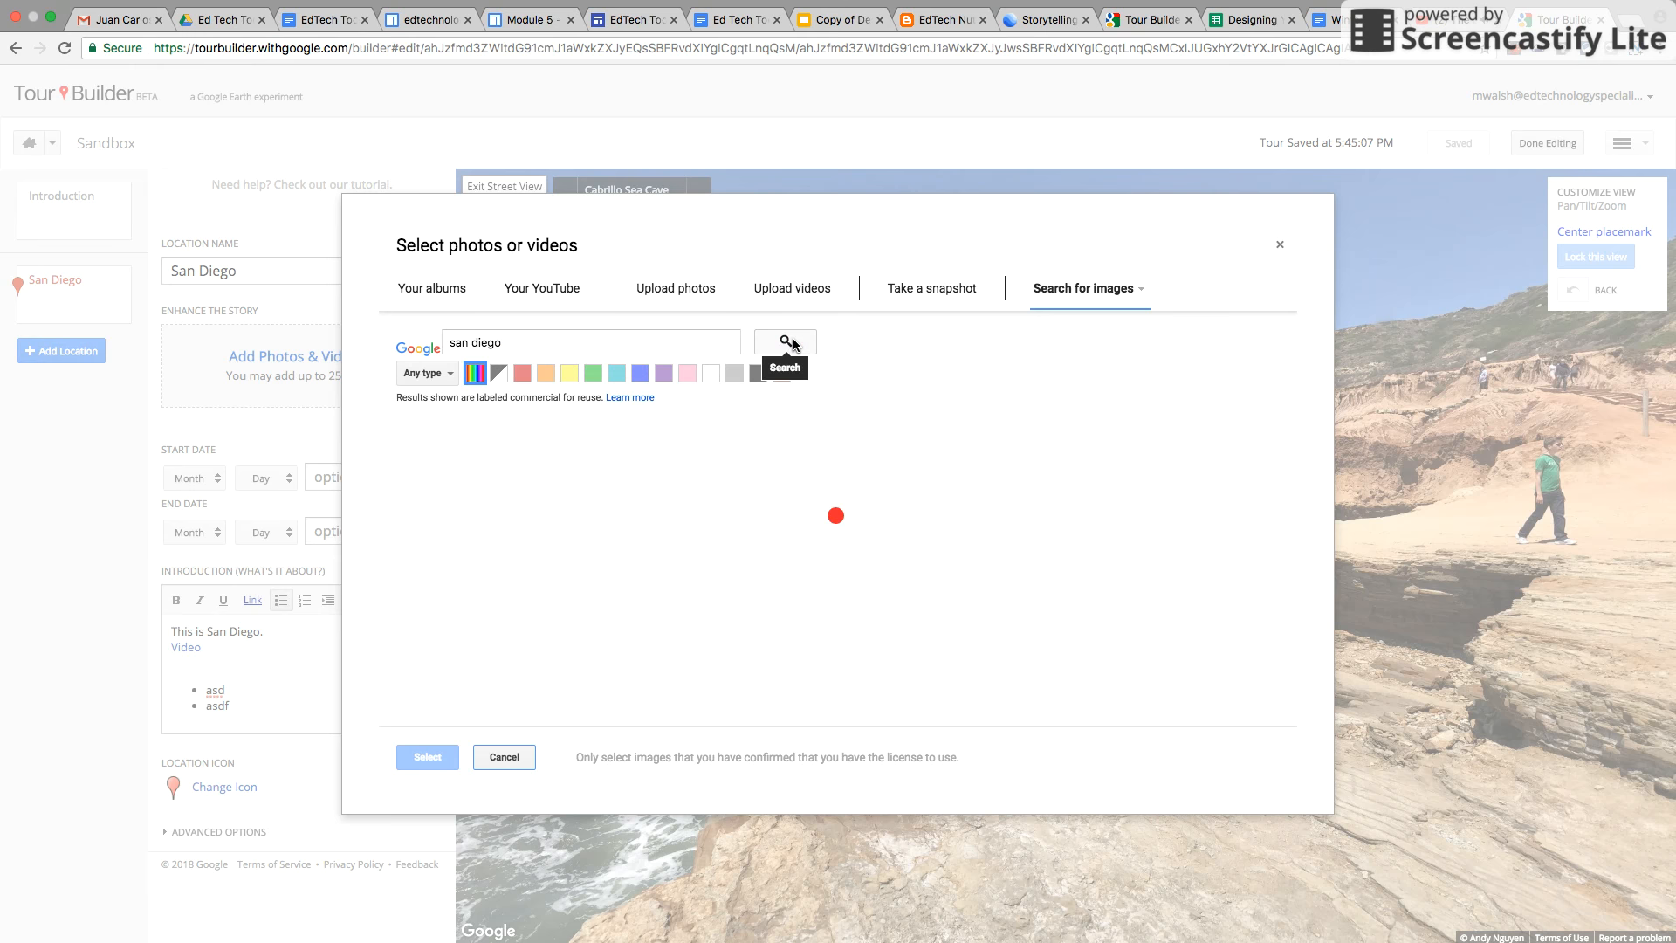
click(556, 477)
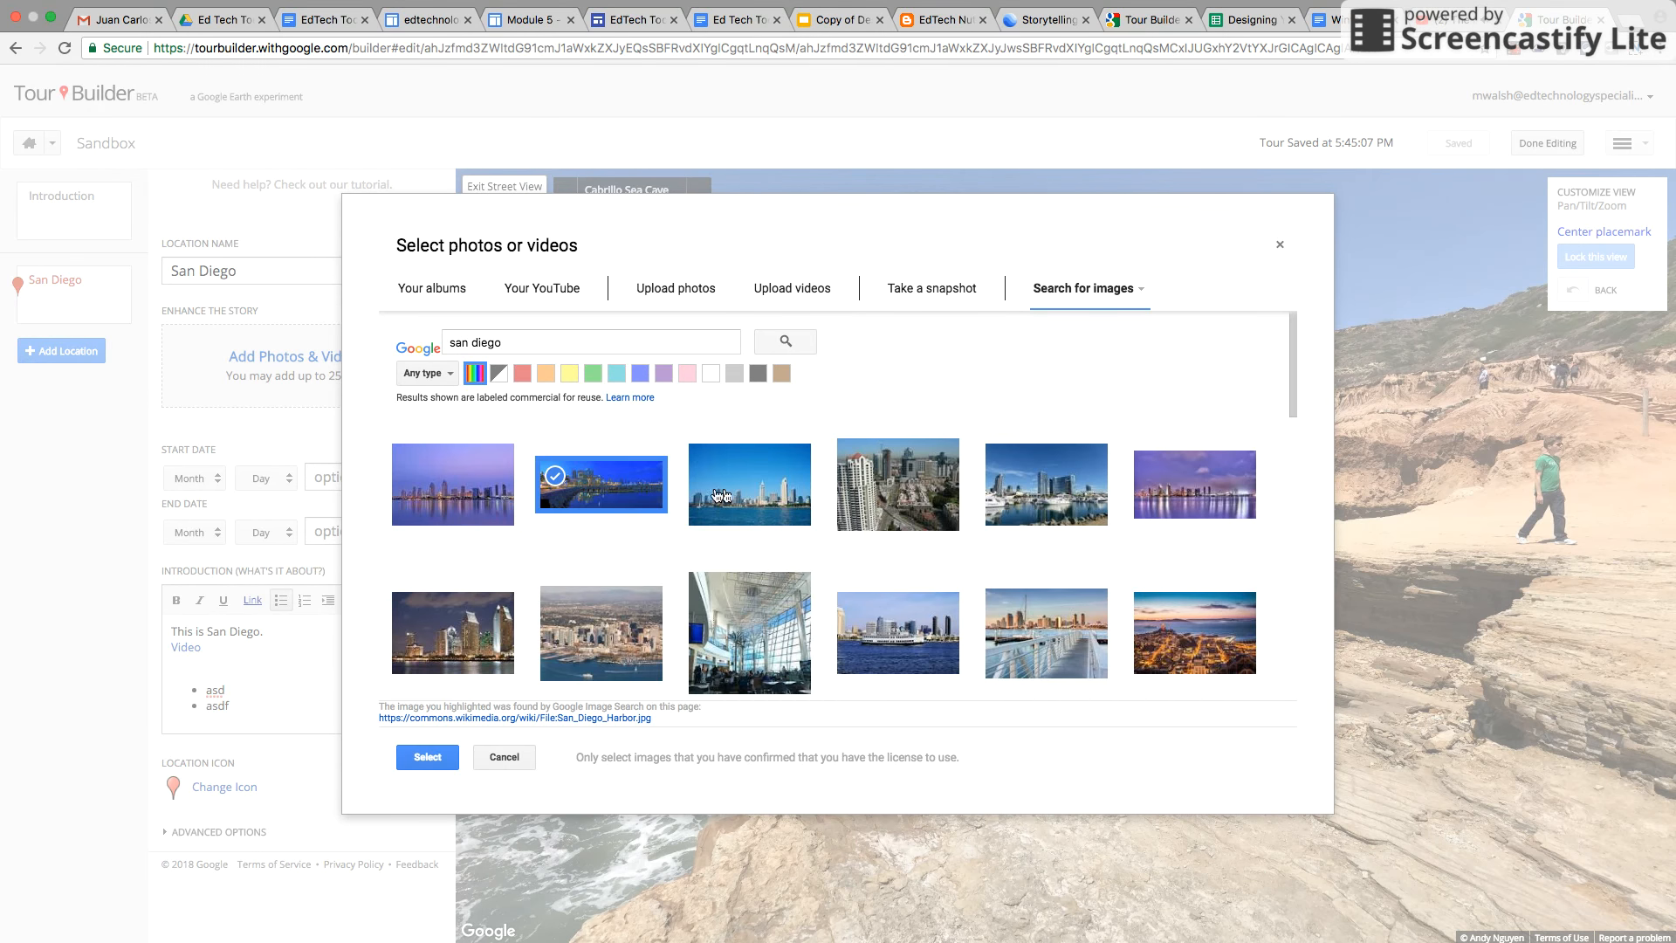
click(903, 496)
click(920, 659)
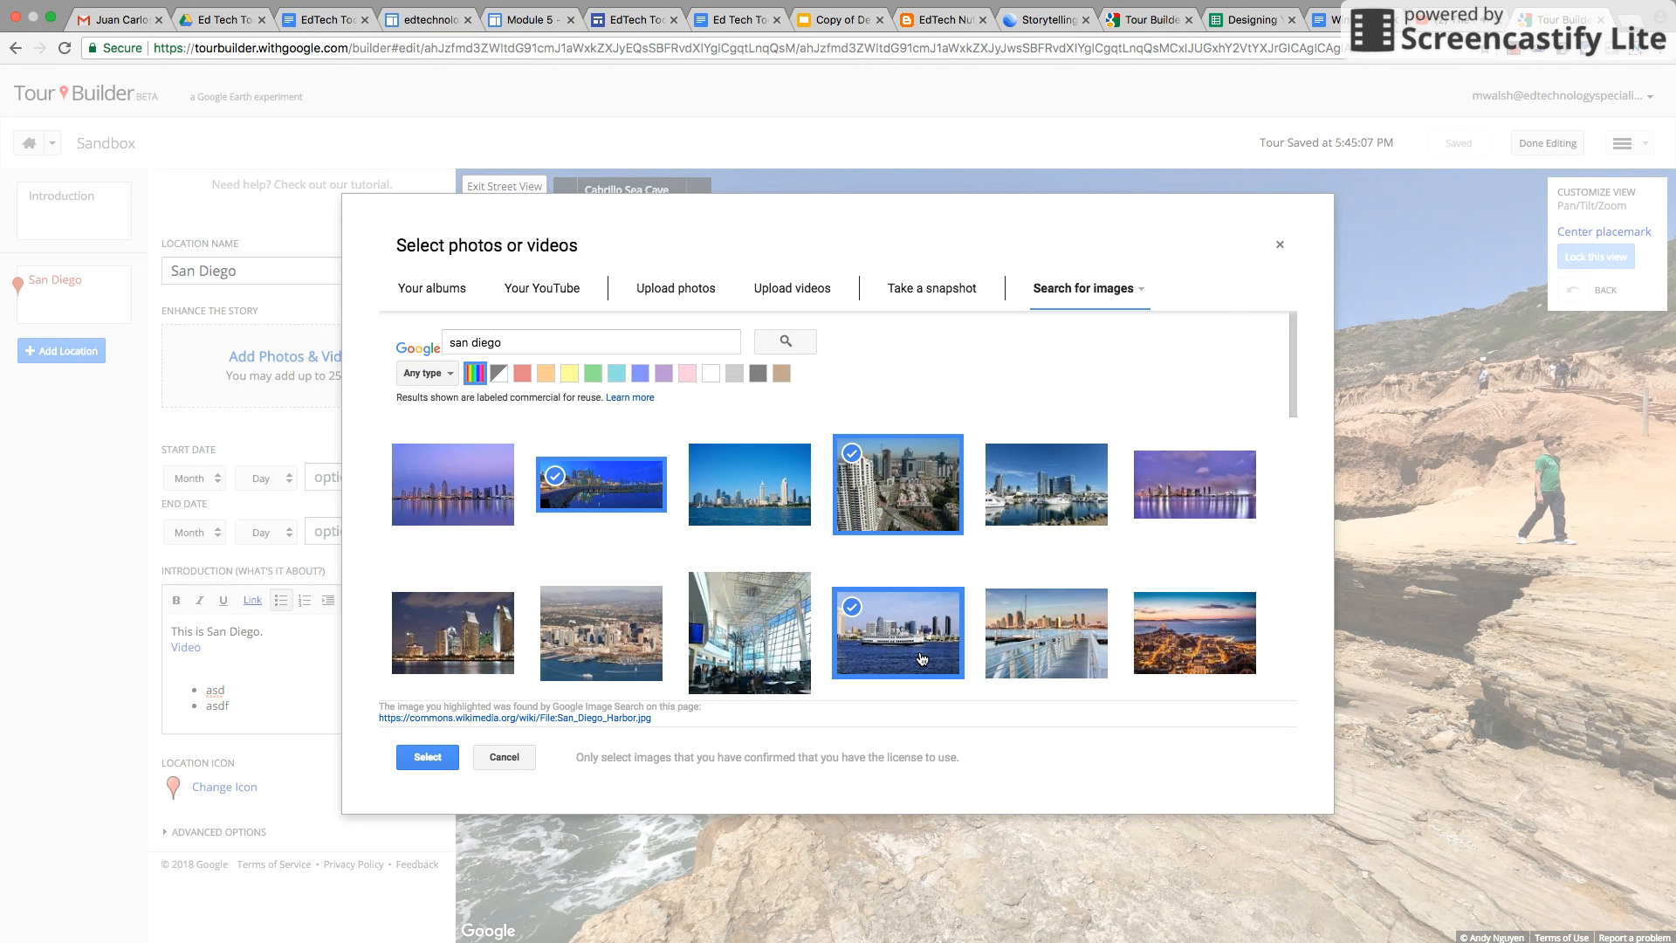
click(426, 757)
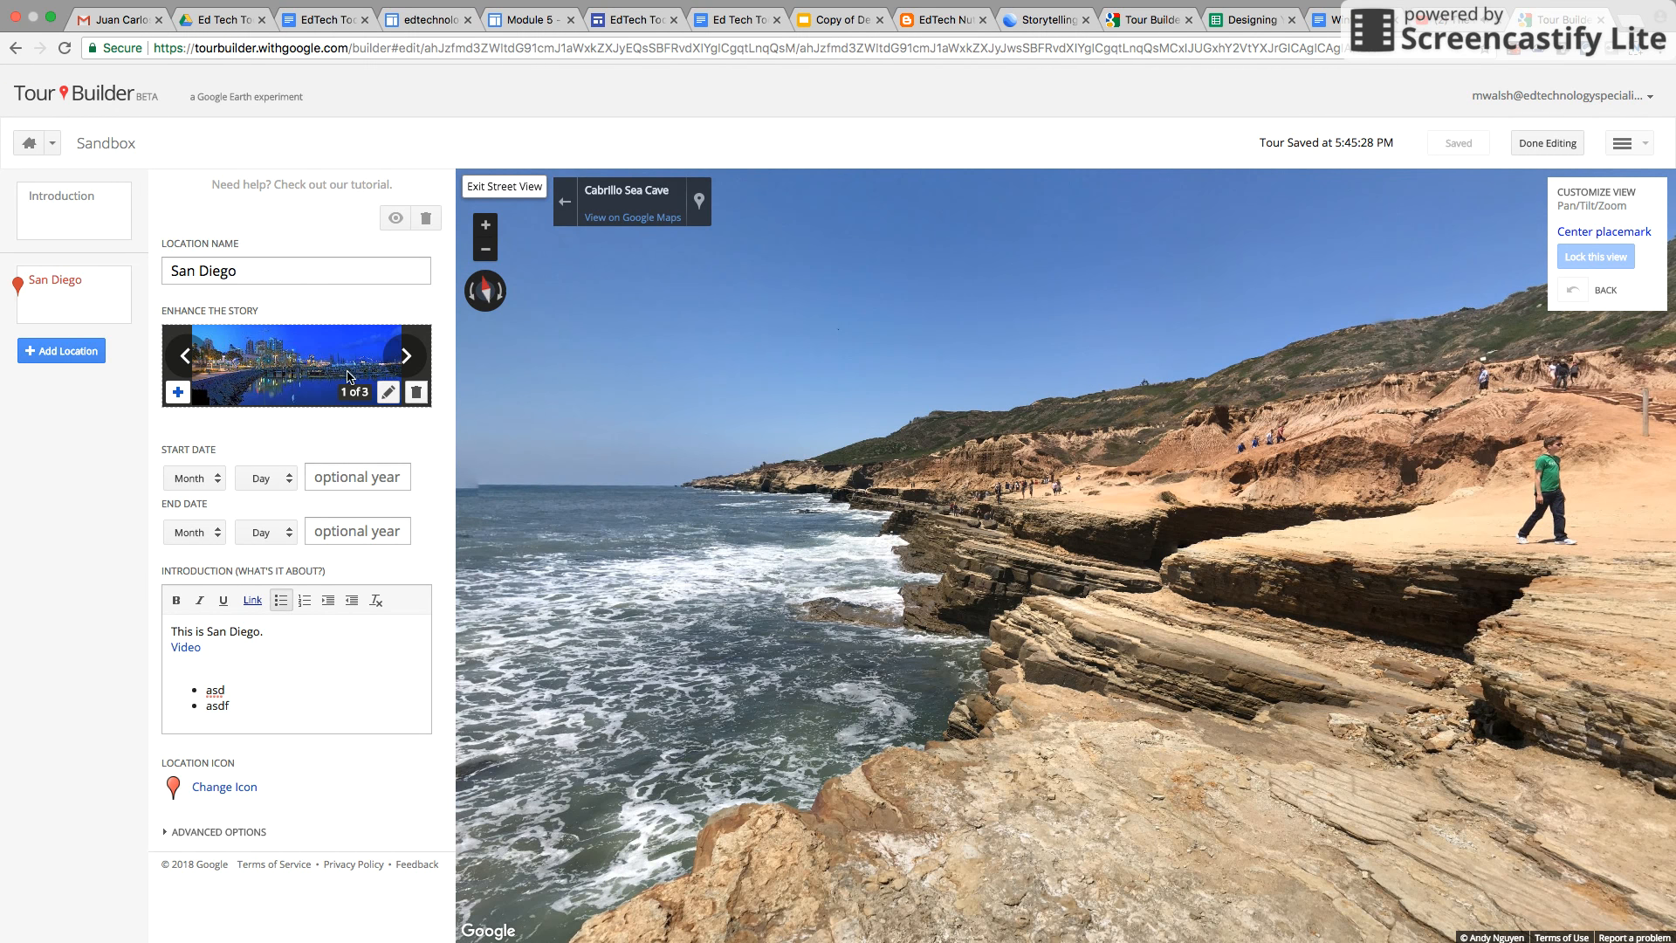
Browse through the location's image carousel and reopen the media picker without adding anything
click(406, 357)
click(405, 357)
click(406, 357)
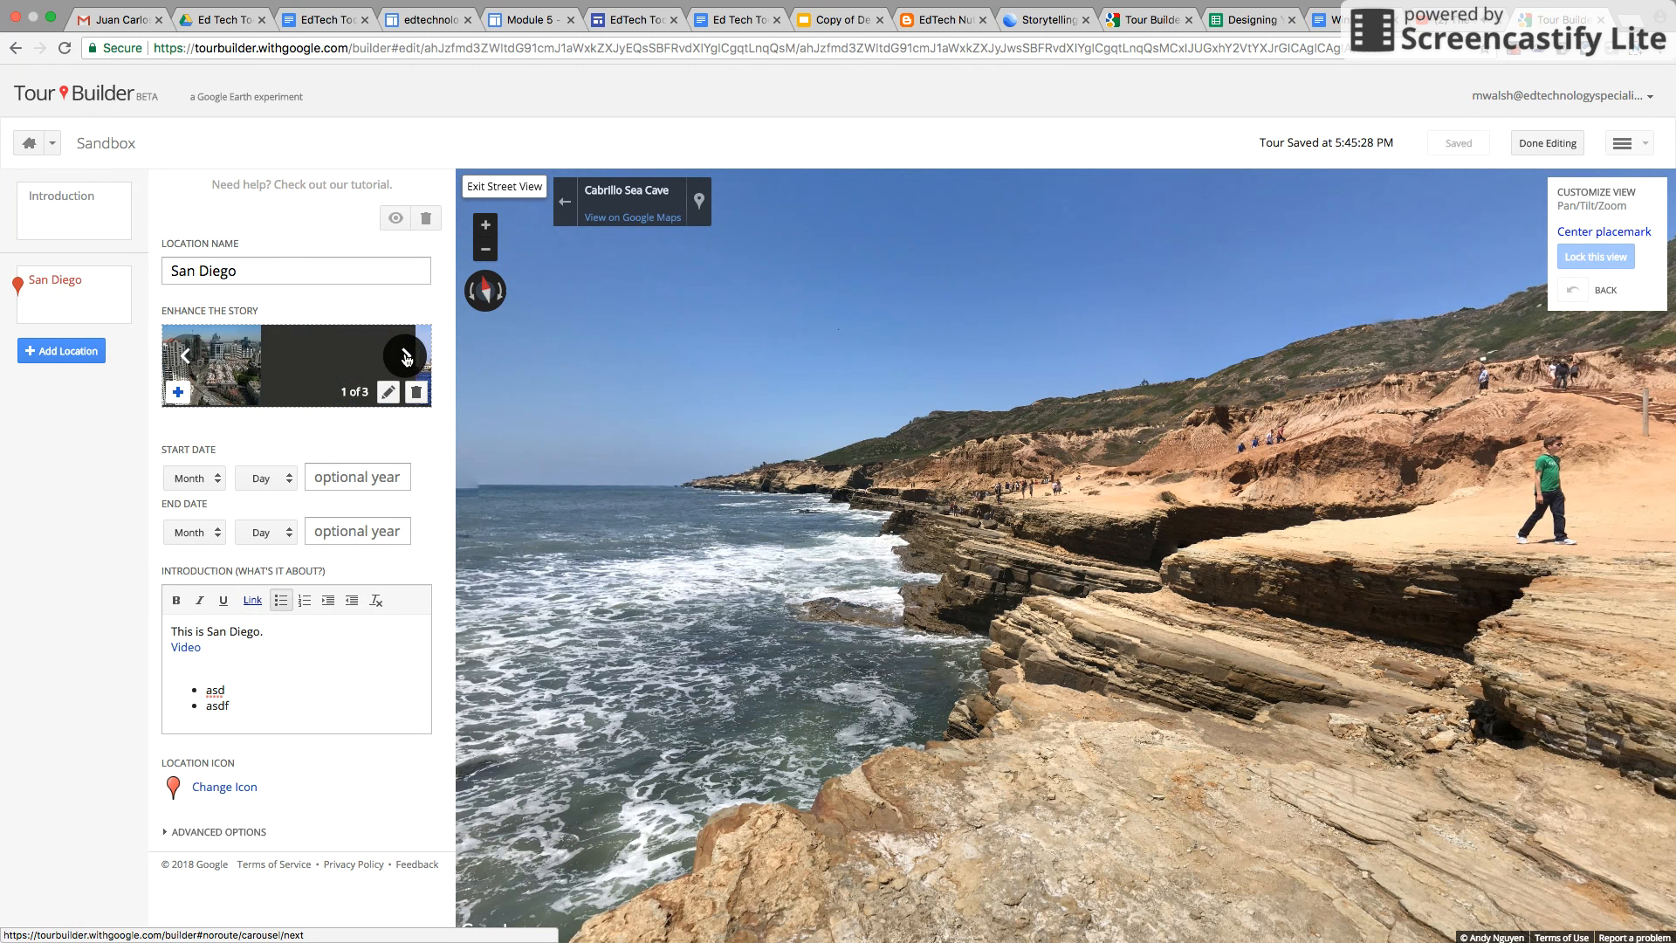
click(178, 394)
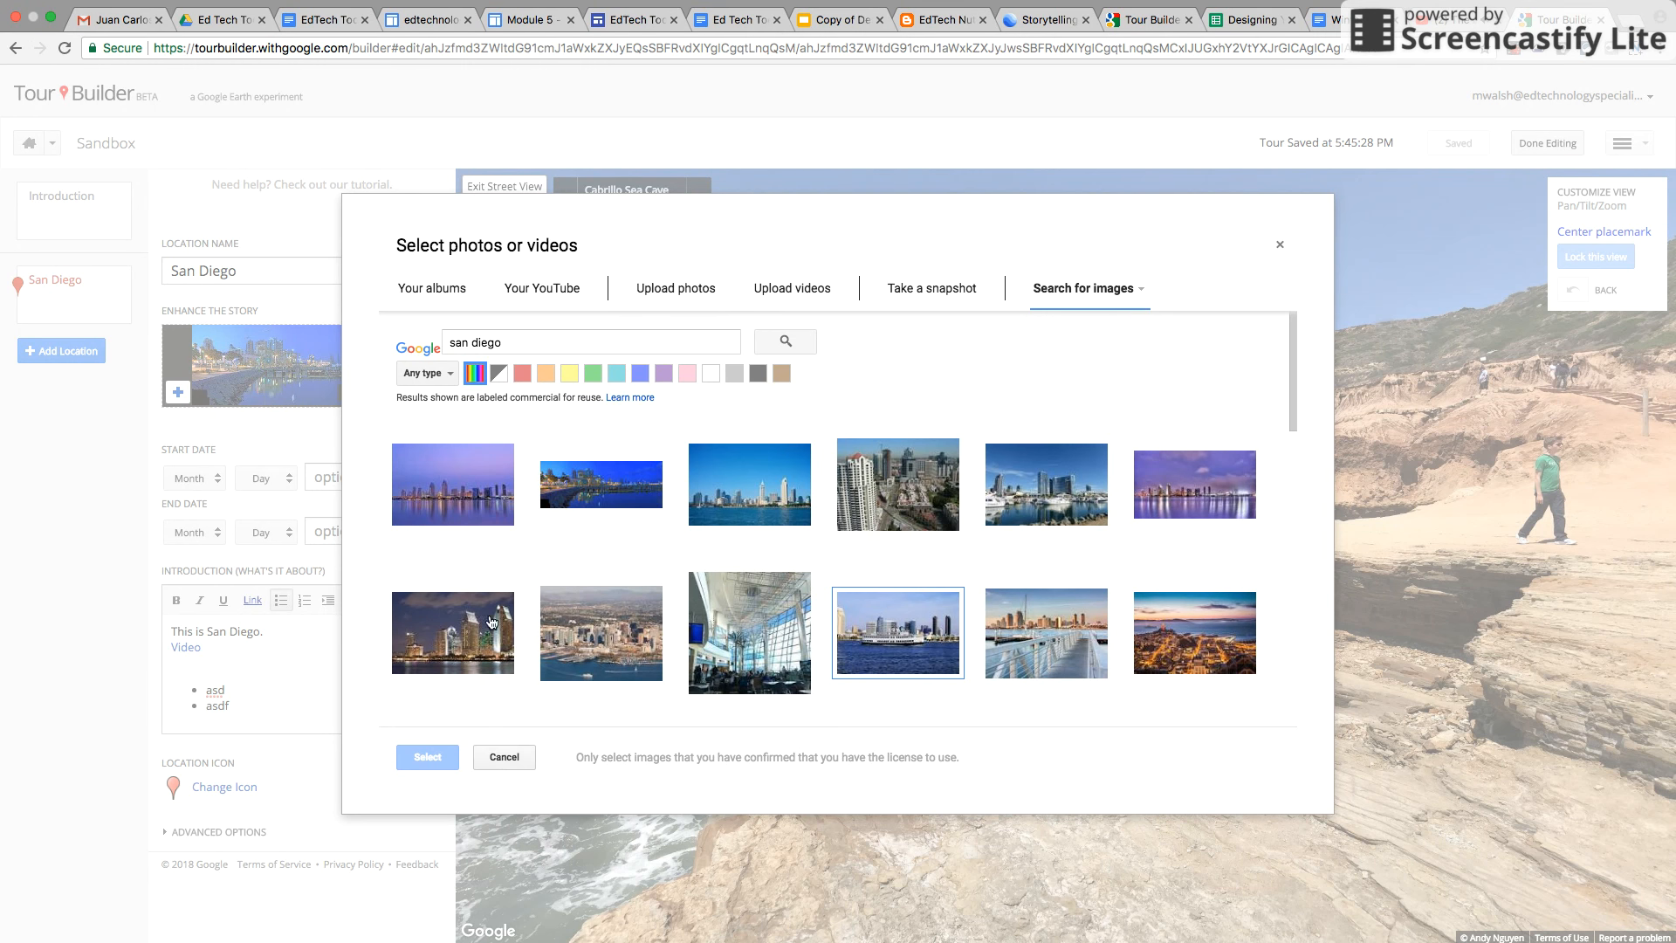
click(504, 756)
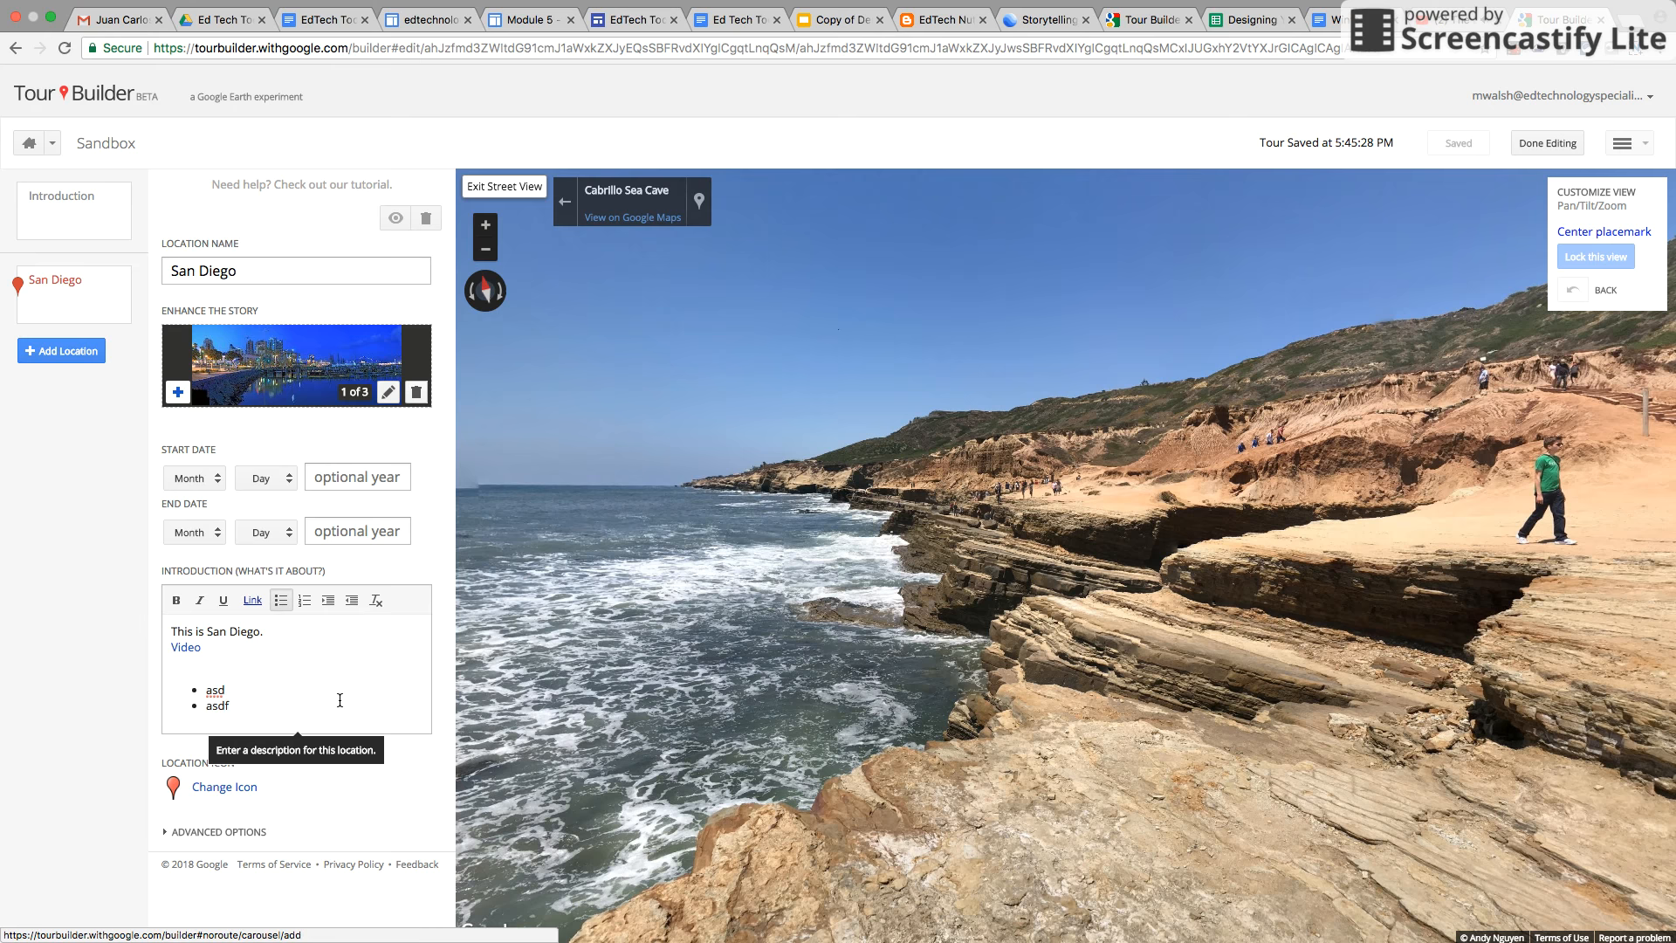
Change the San Diego location icon to the green hiker icon
click(222, 790)
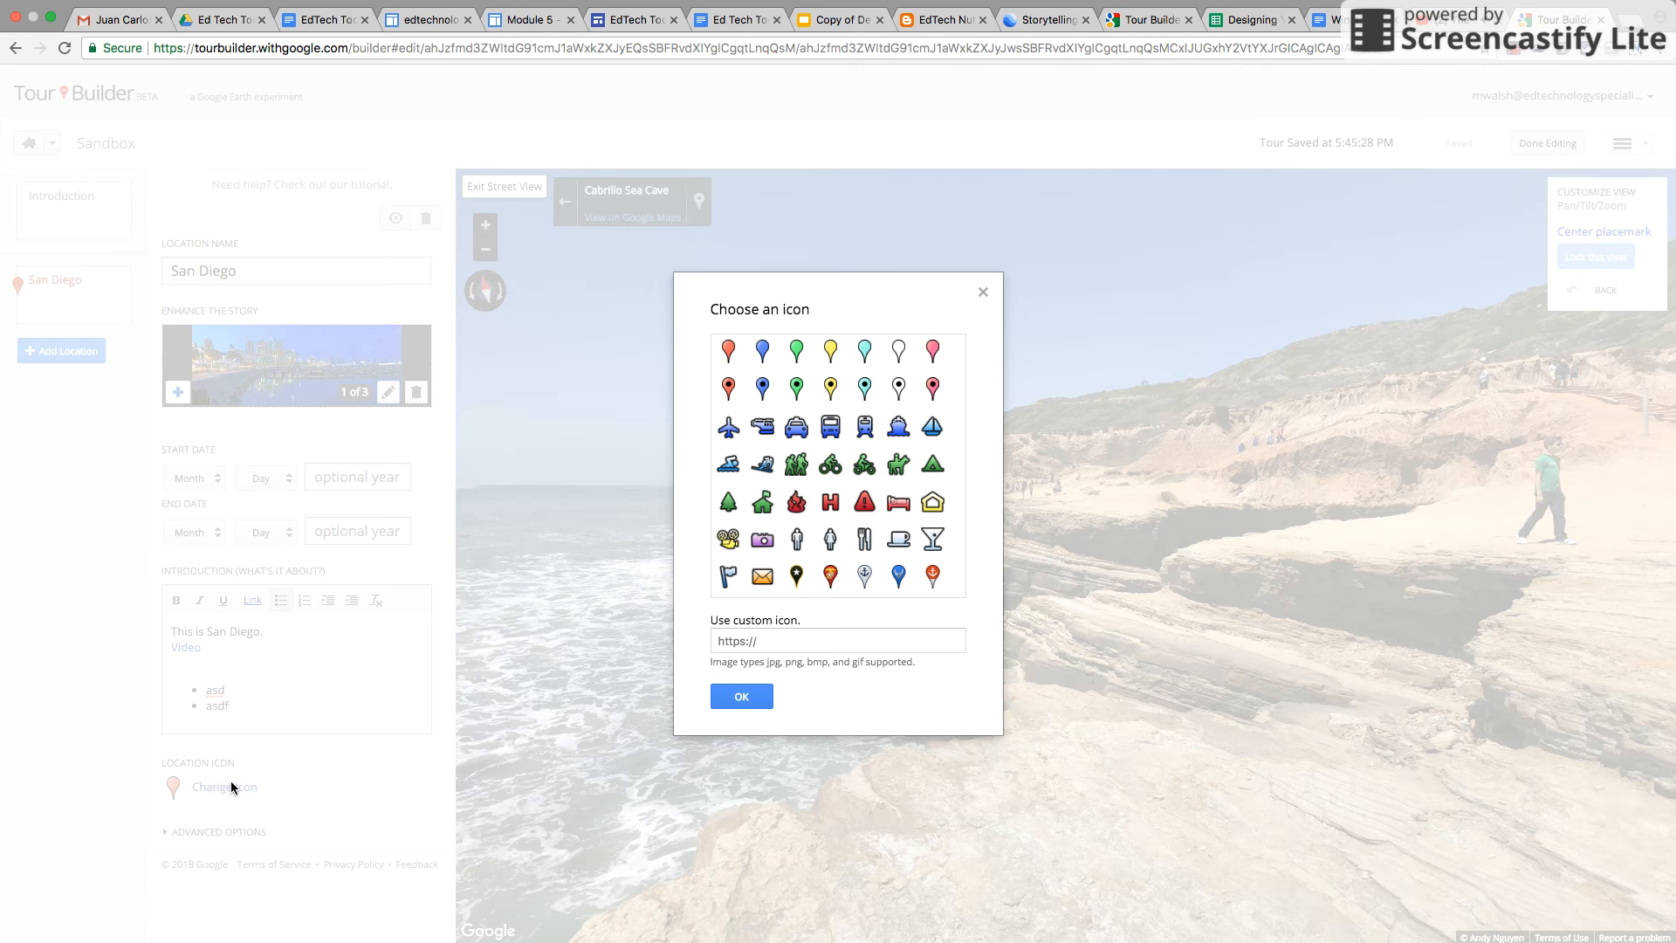
click(795, 465)
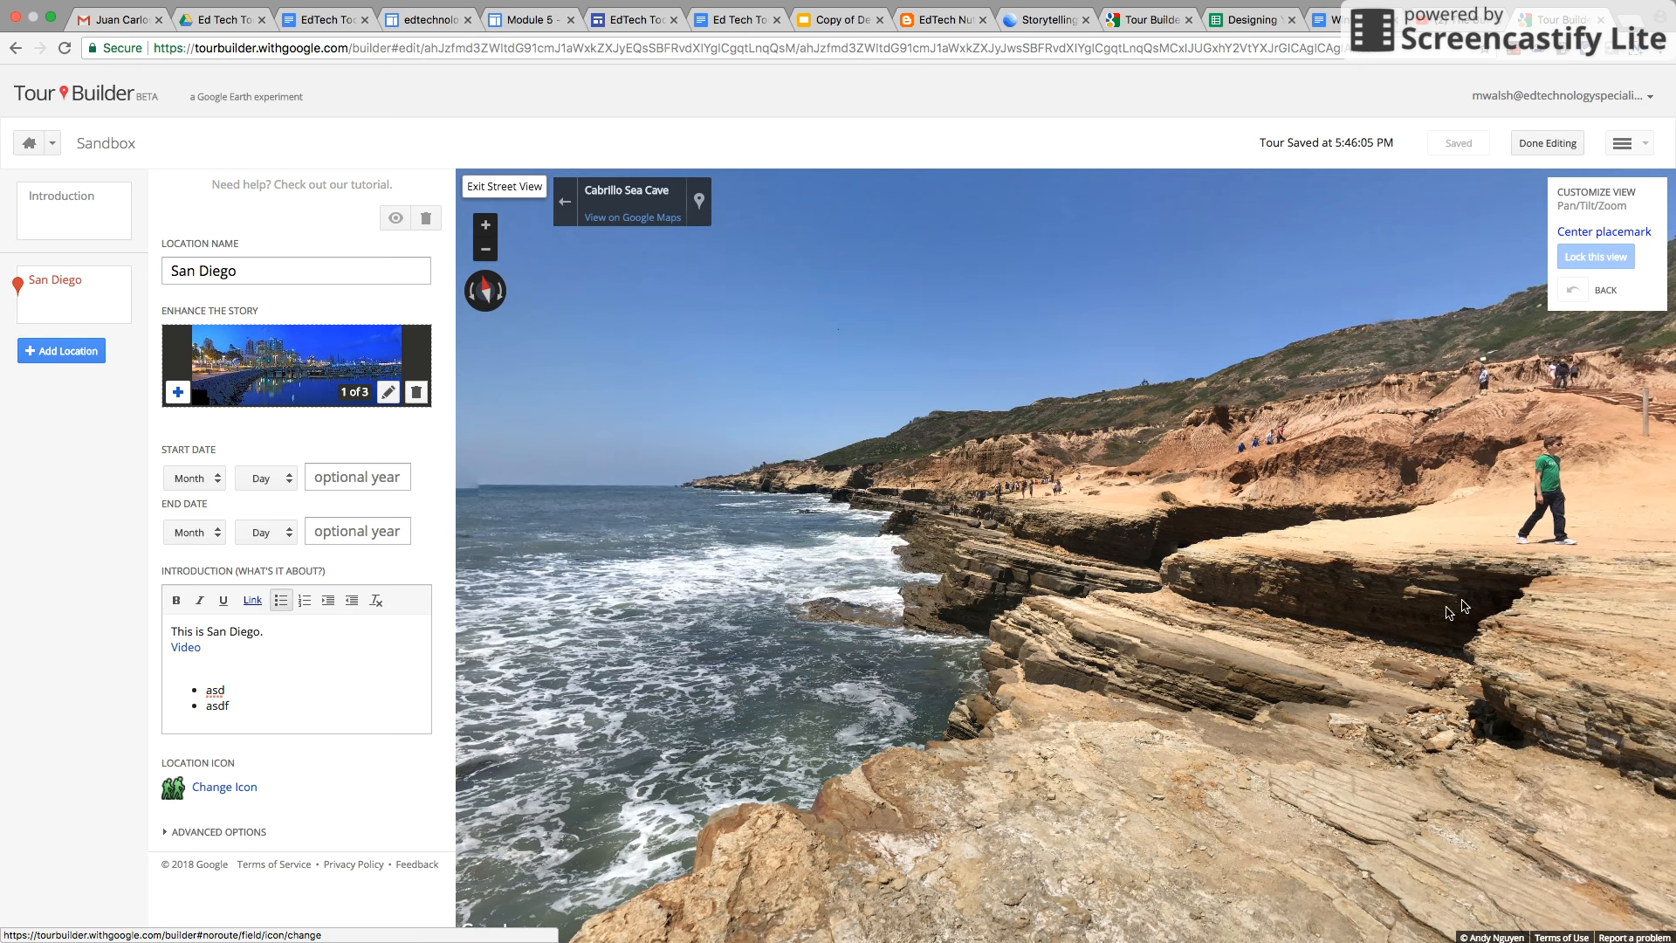
Add a new location by searching England, UK and dropping a placemark at Cornwall's western tip
click(68, 354)
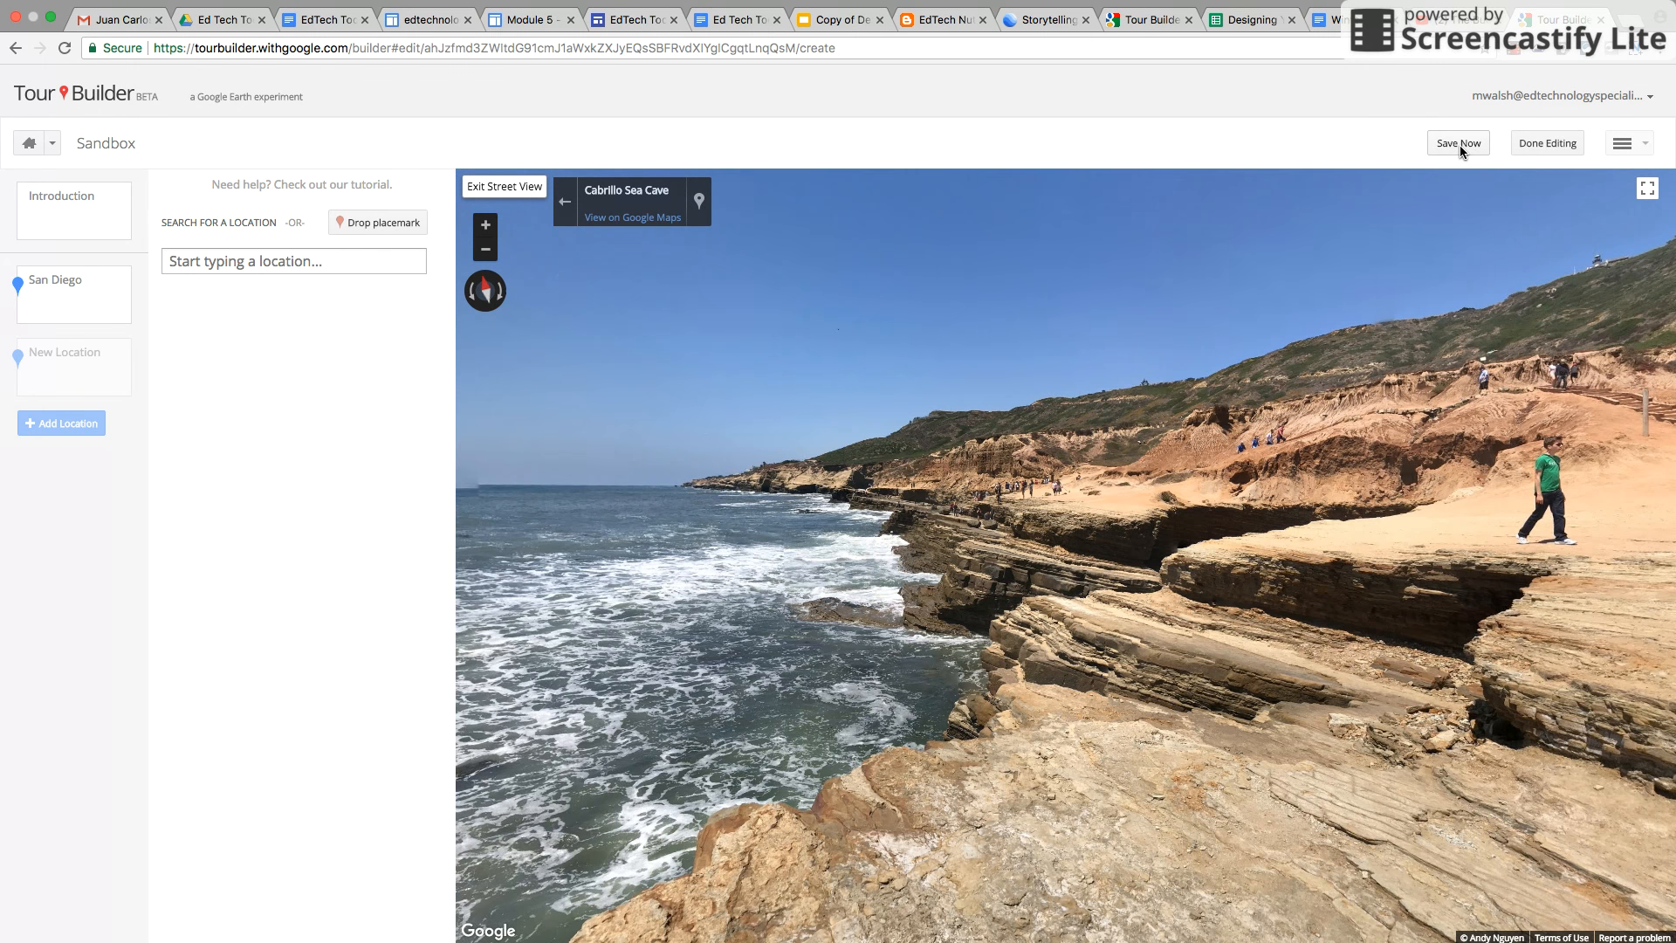
click(283, 265)
text(englan)
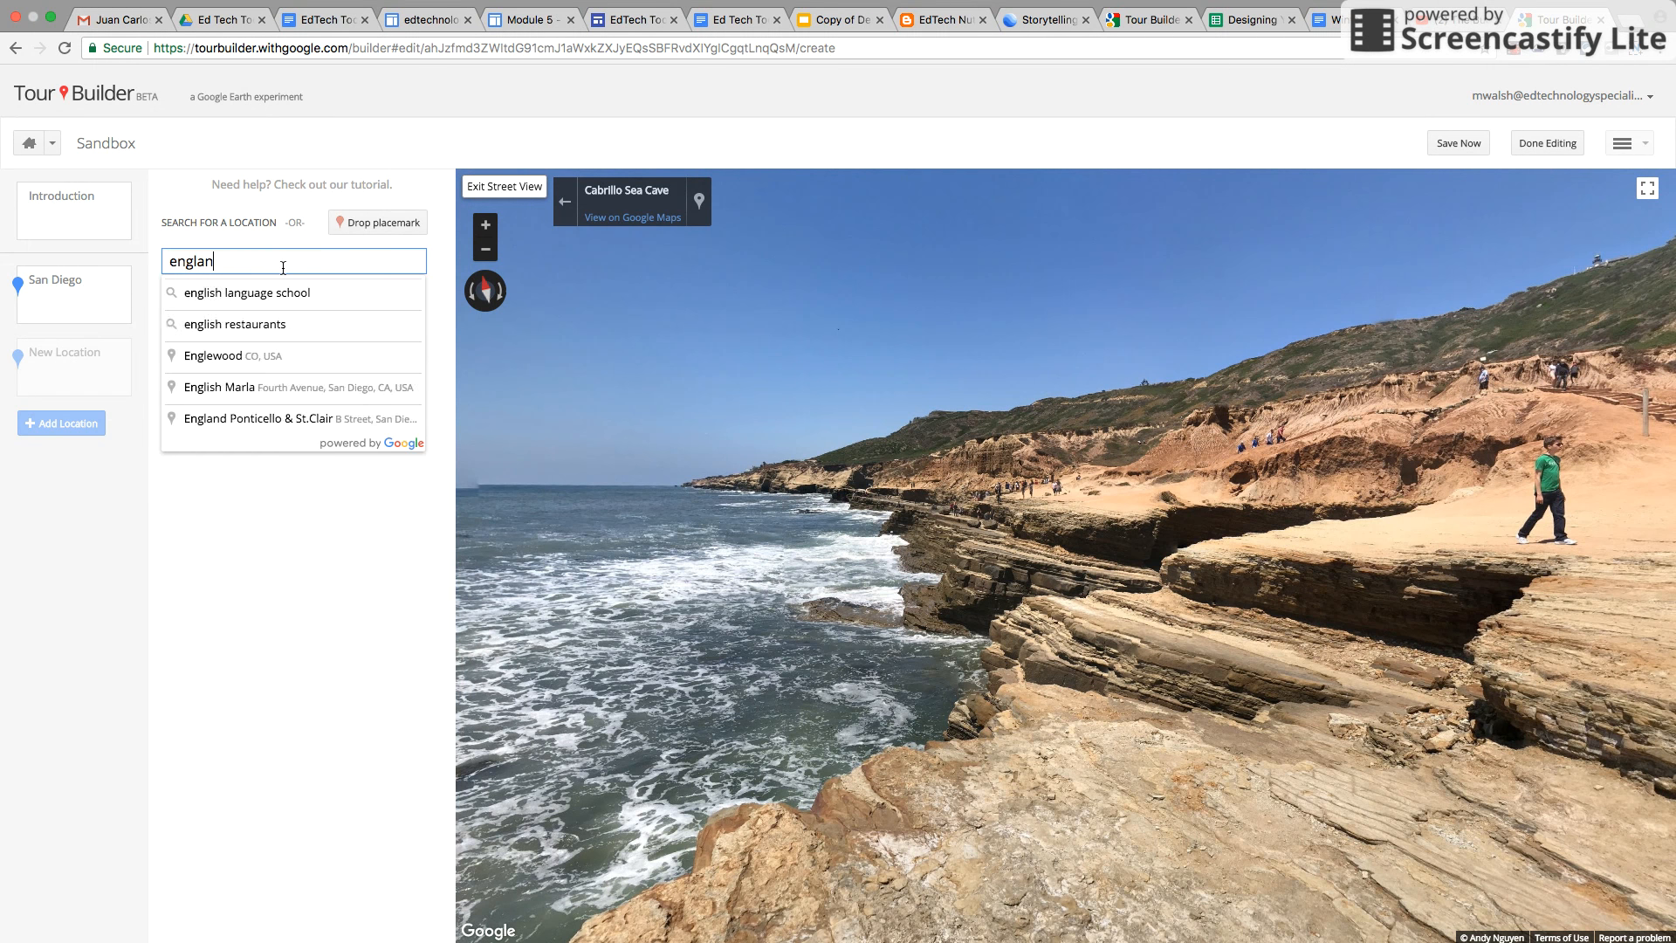
click(237, 323)
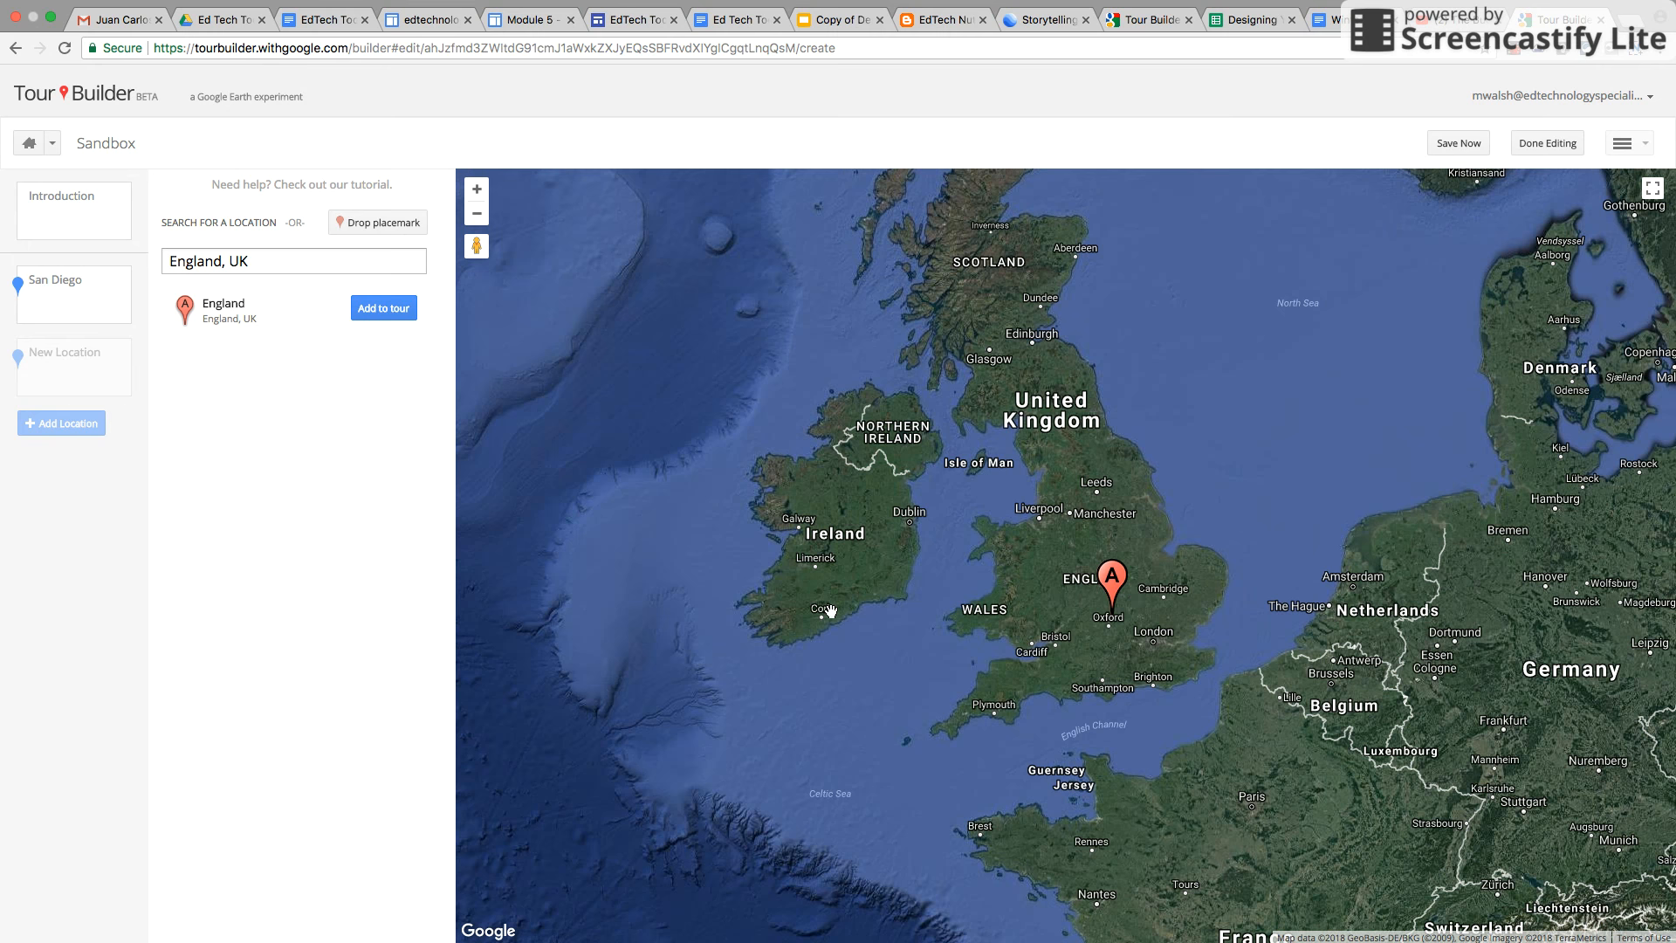
click(390, 224)
click(936, 729)
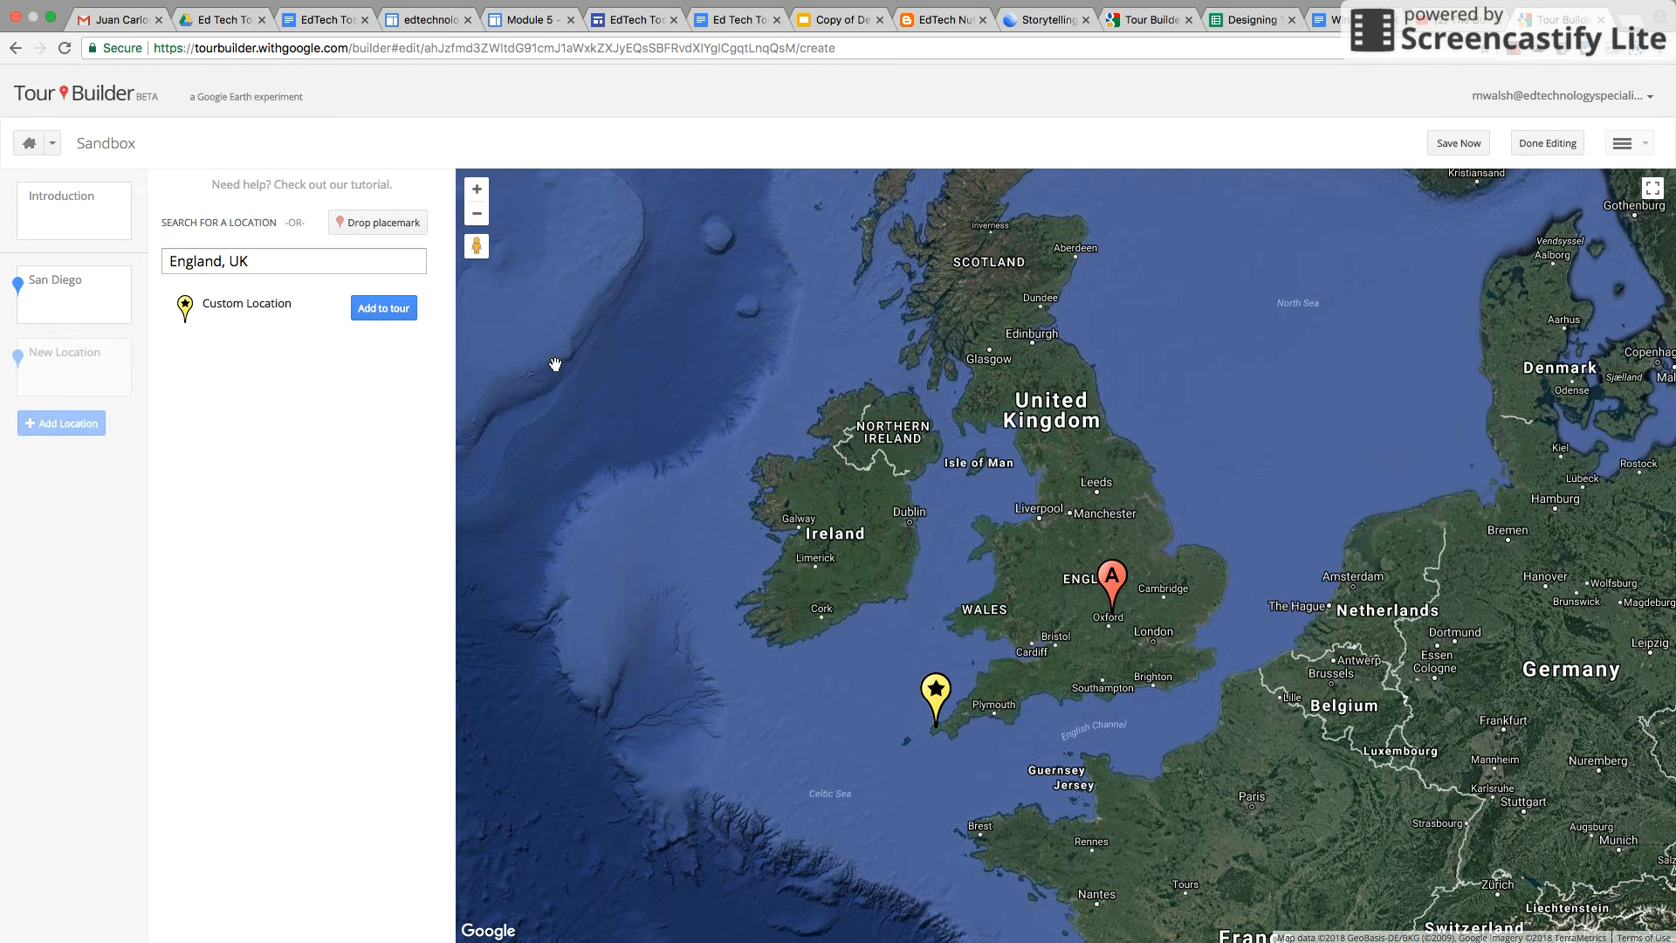
click(385, 312)
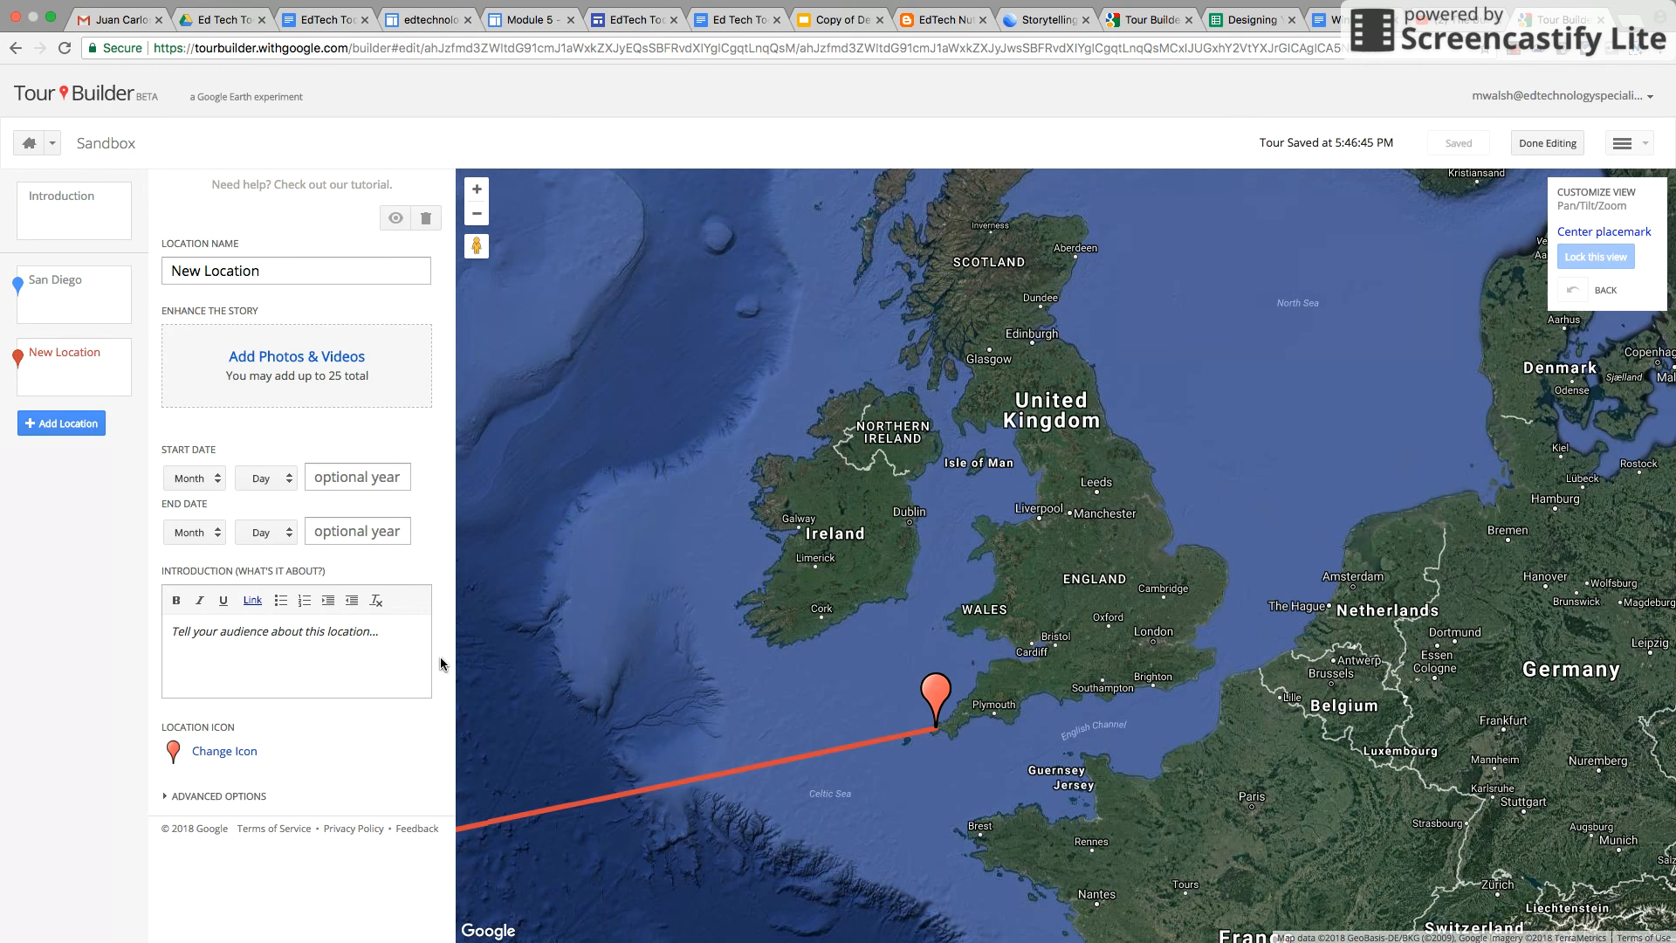
Change the new location's icon to the red fire icon
click(229, 756)
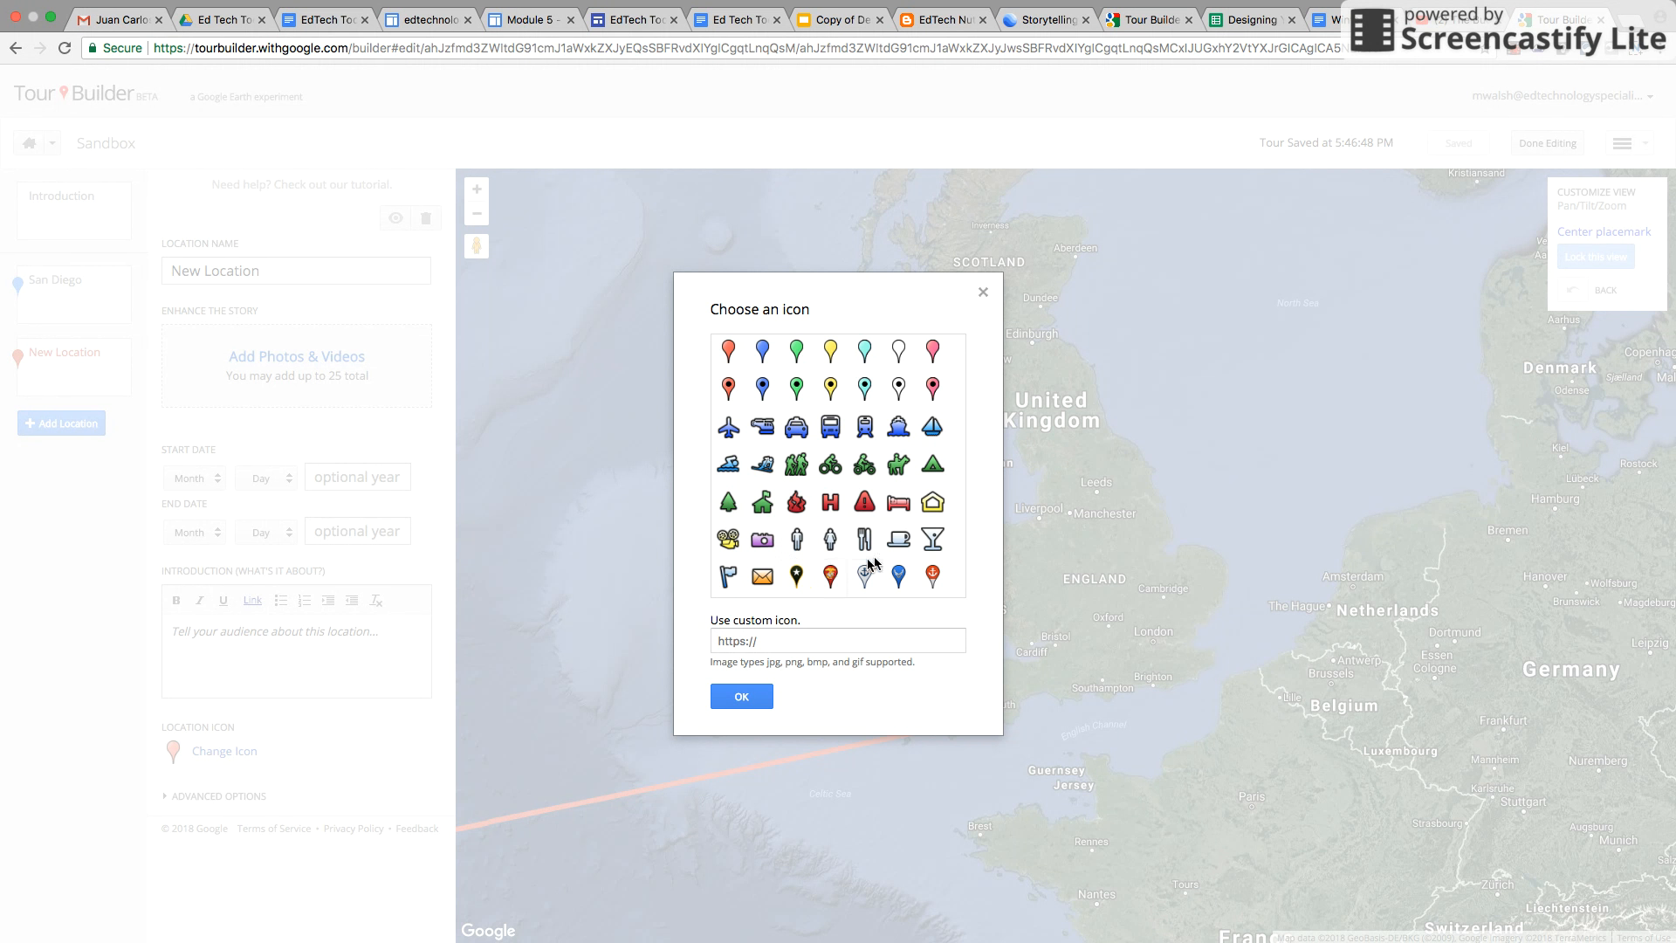
click(797, 504)
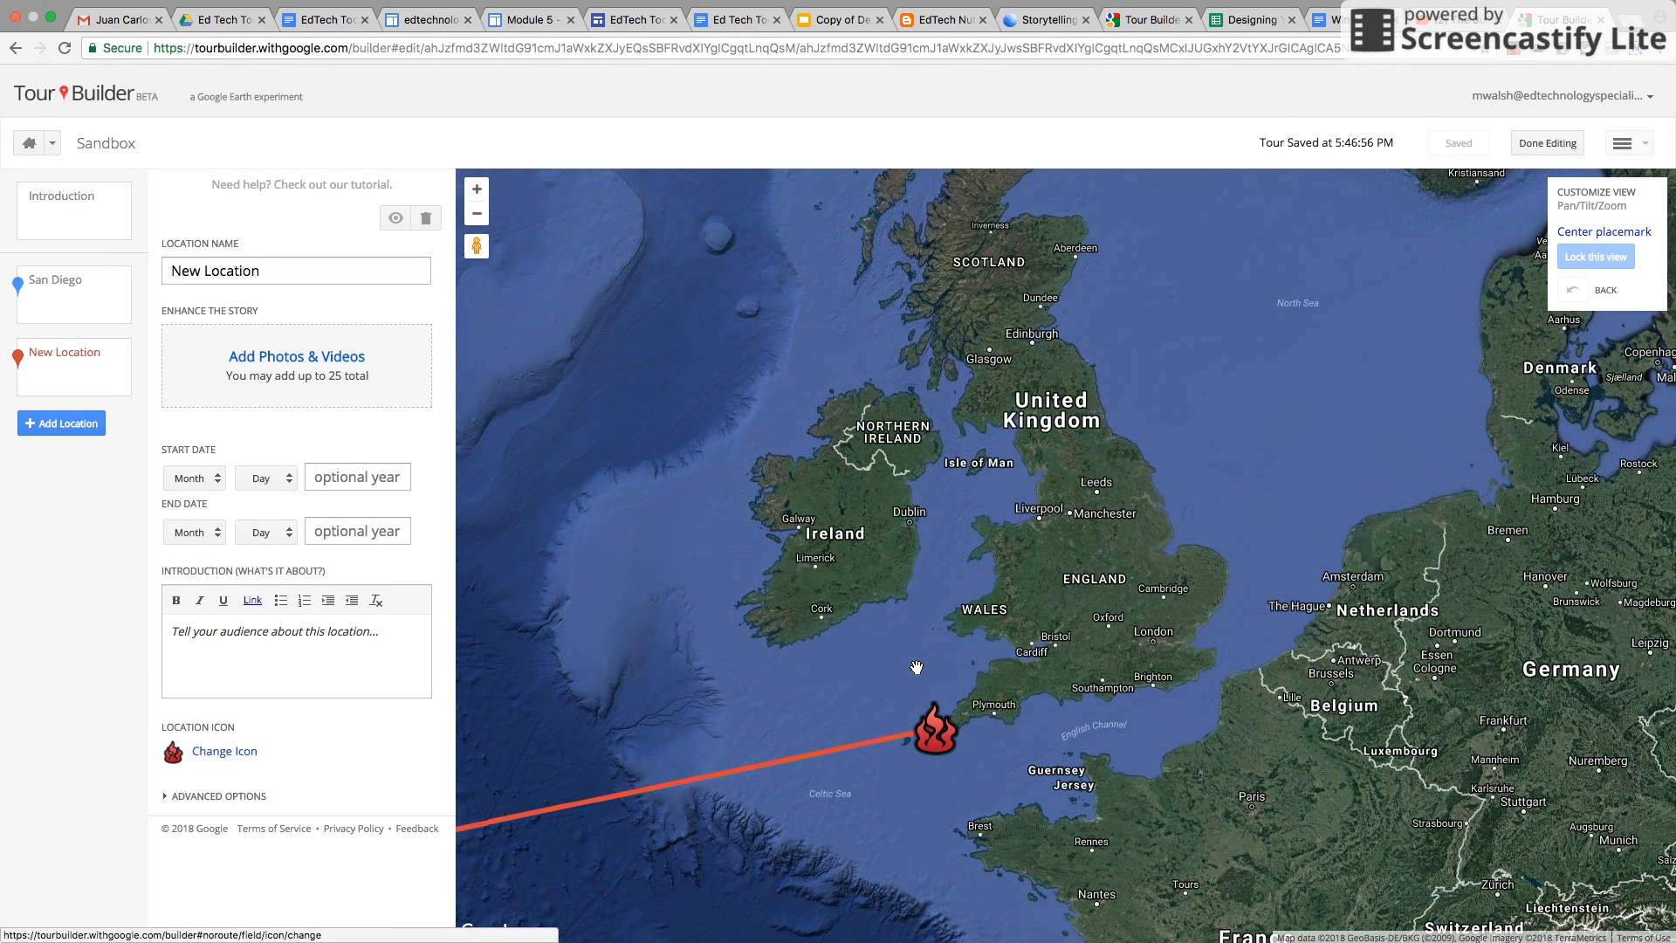
Zoom in closely on the England placemark and lock this as the location's view
click(477, 189)
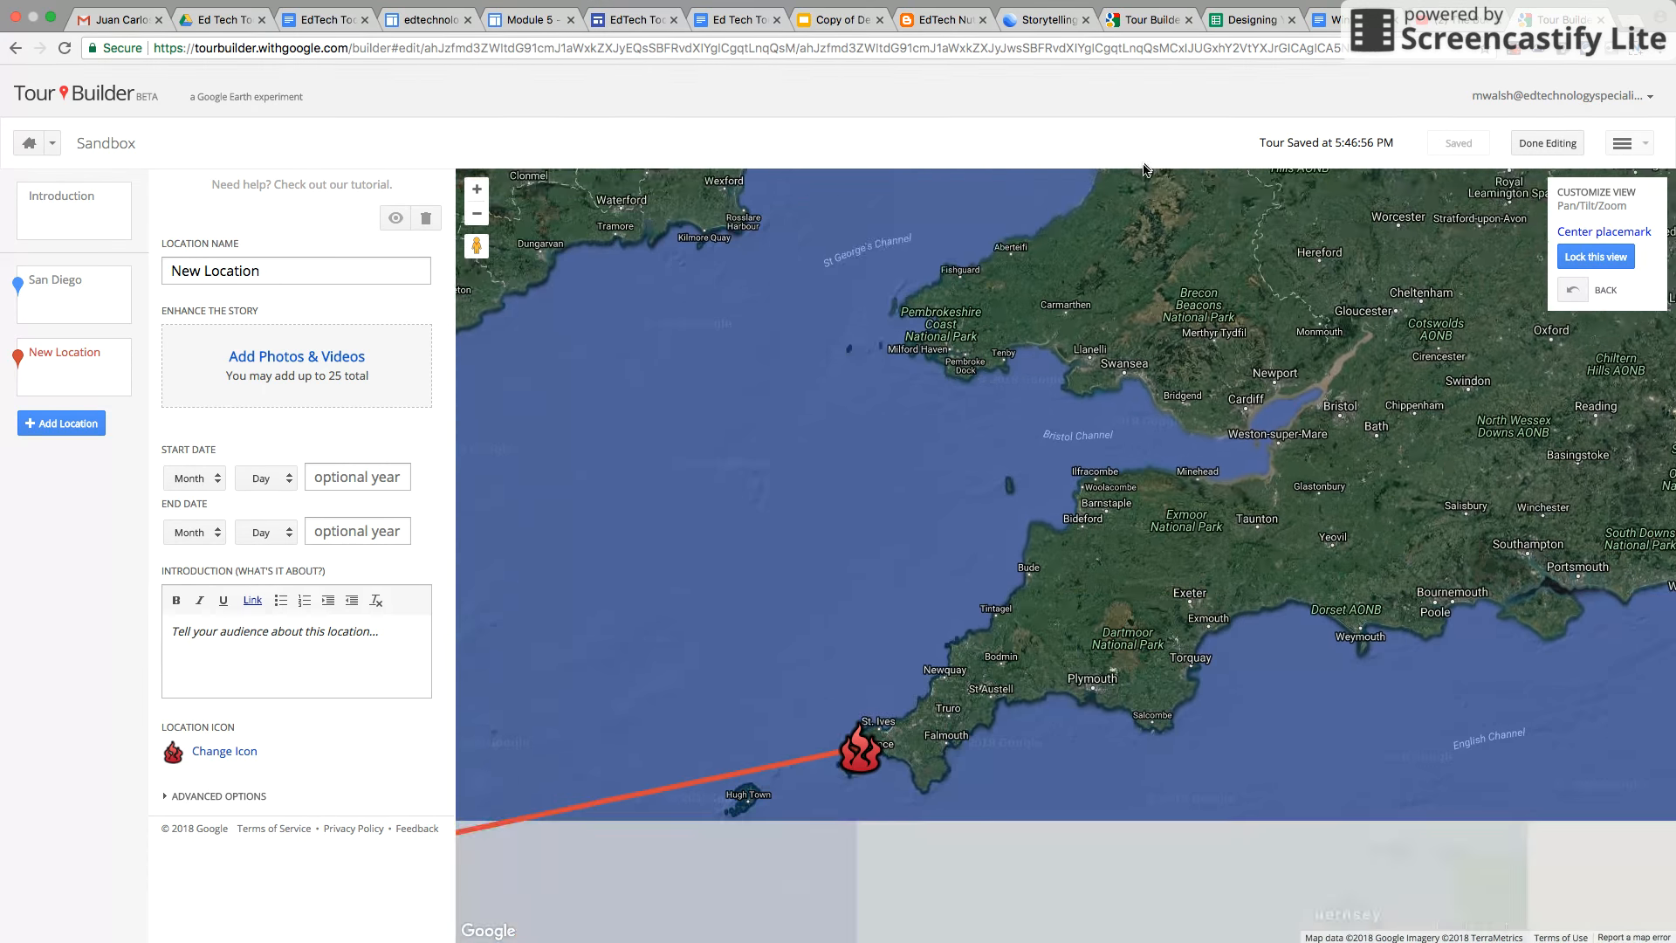
click(477, 190)
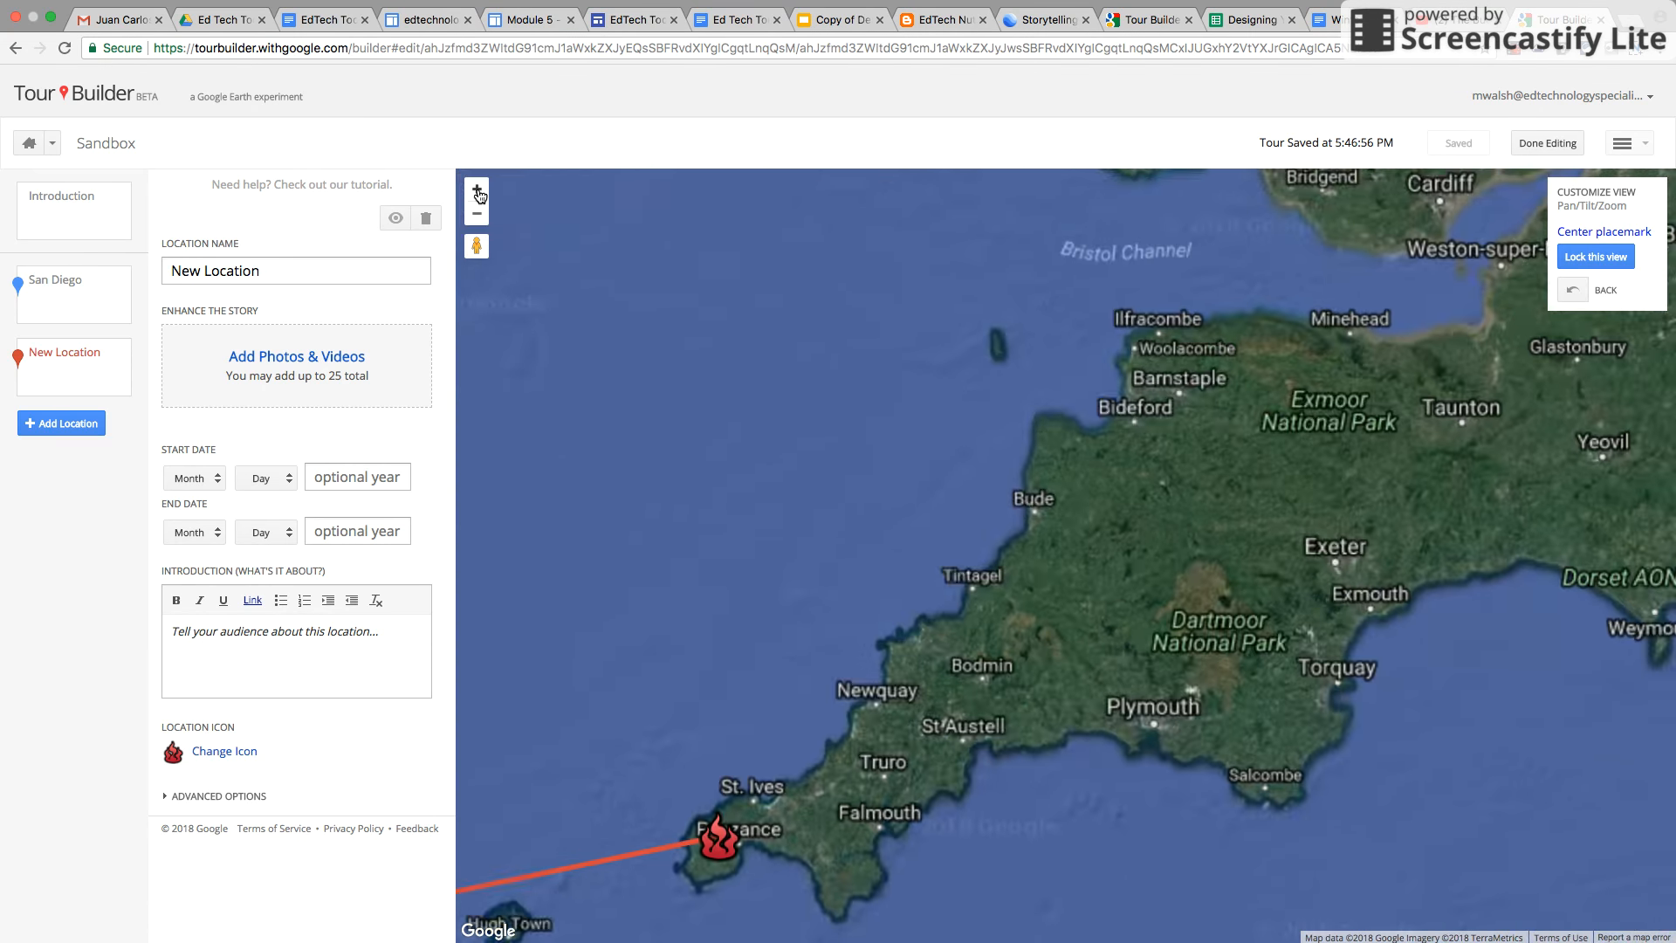
click(478, 190)
drag(908, 633, 1261, 309)
click(478, 192)
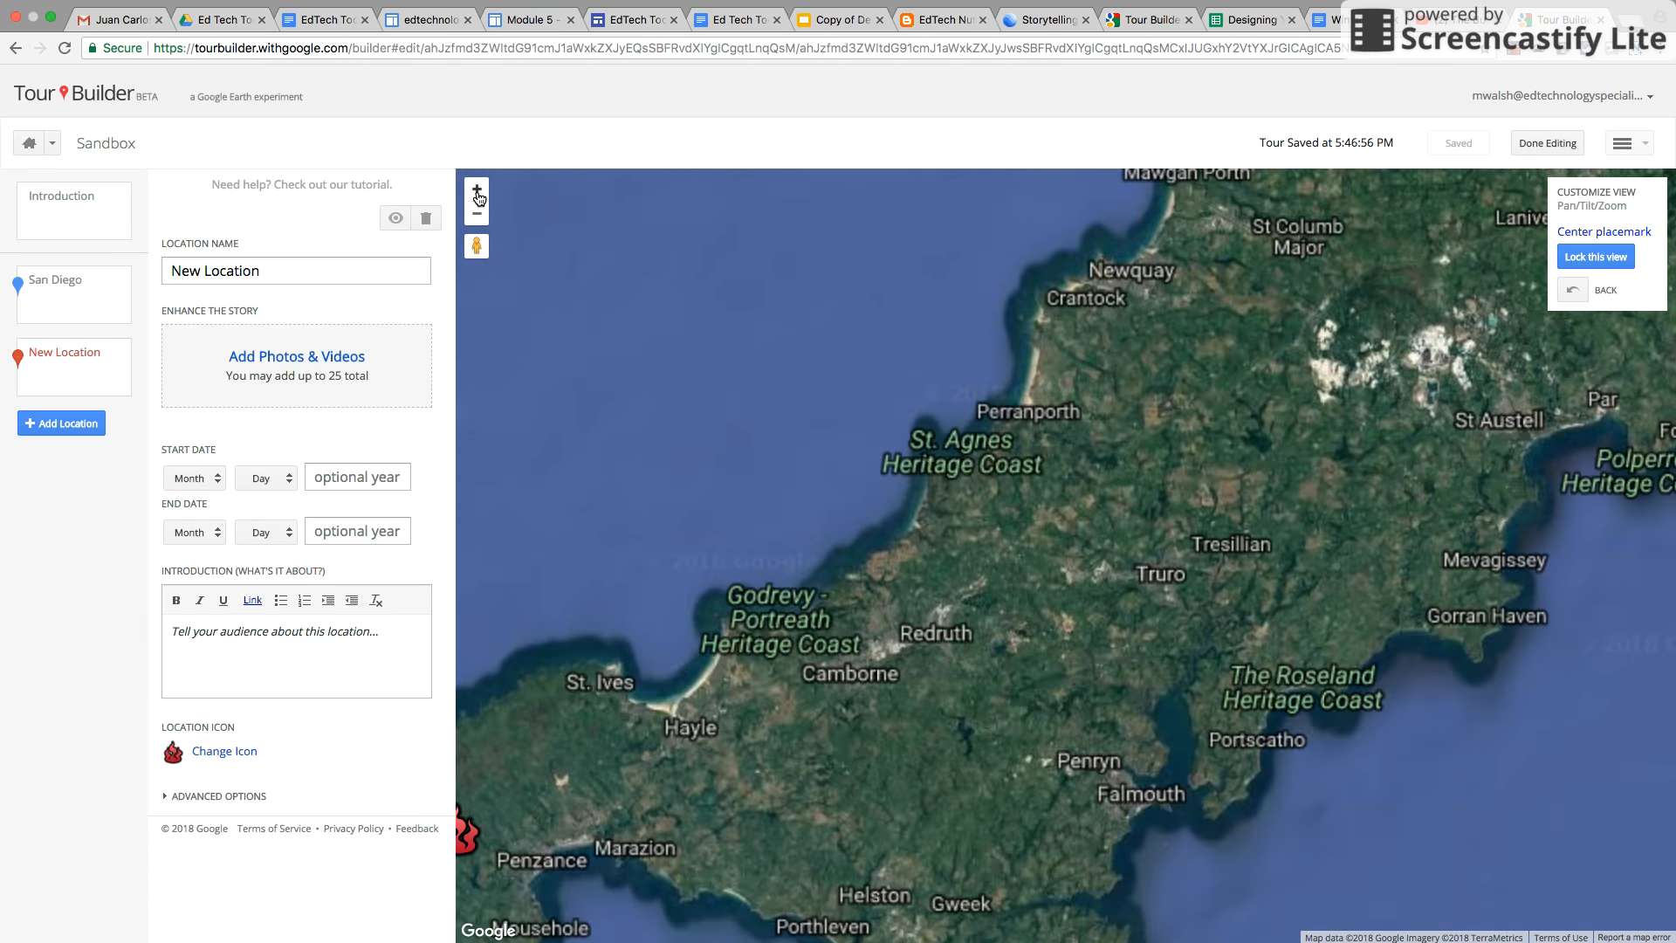
click(478, 192)
click(477, 192)
drag(651, 817, 1449, 302)
drag(782, 687, 1291, 231)
drag(780, 670, 1287, 563)
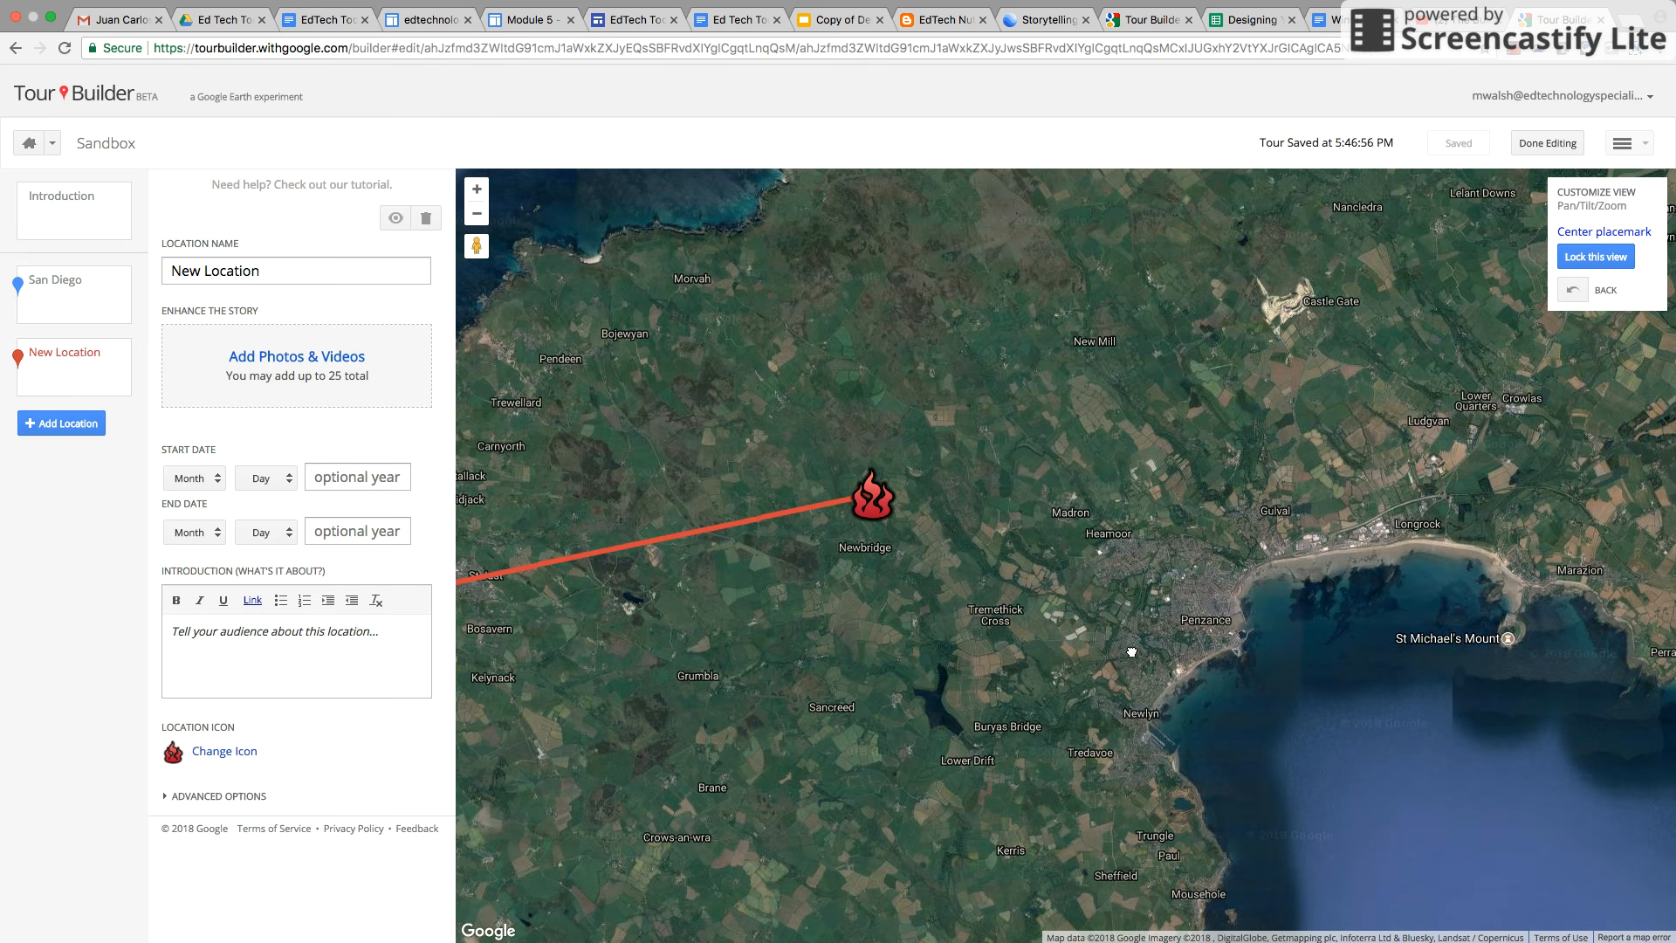
drag(1131, 652, 1343, 691)
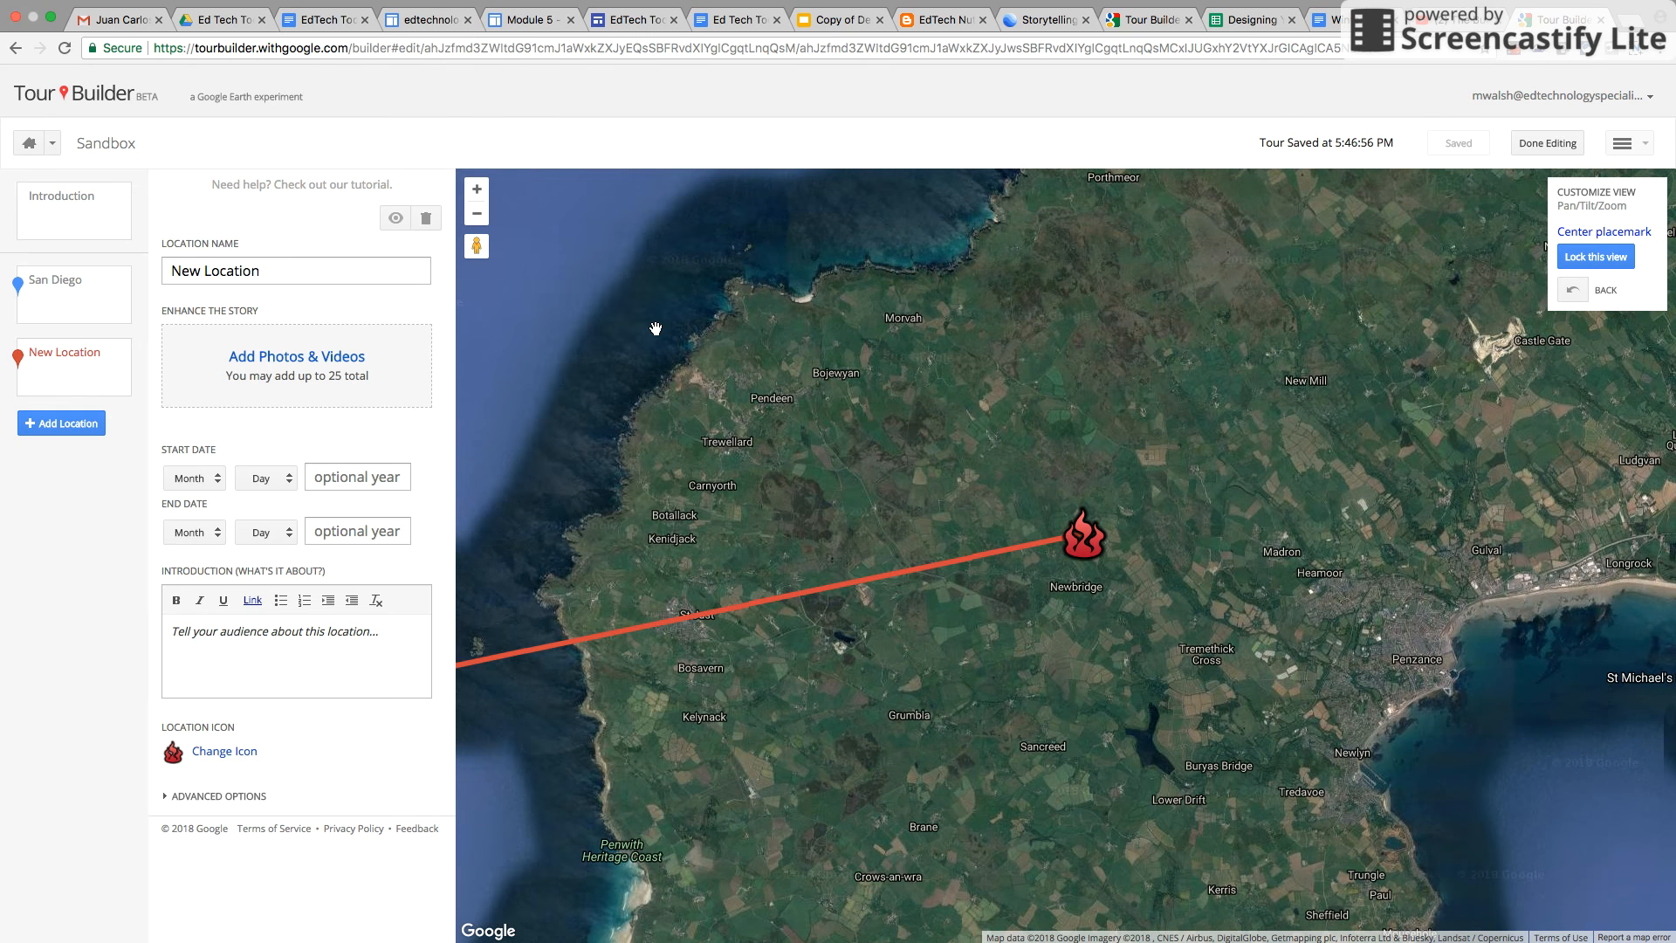
click(477, 188)
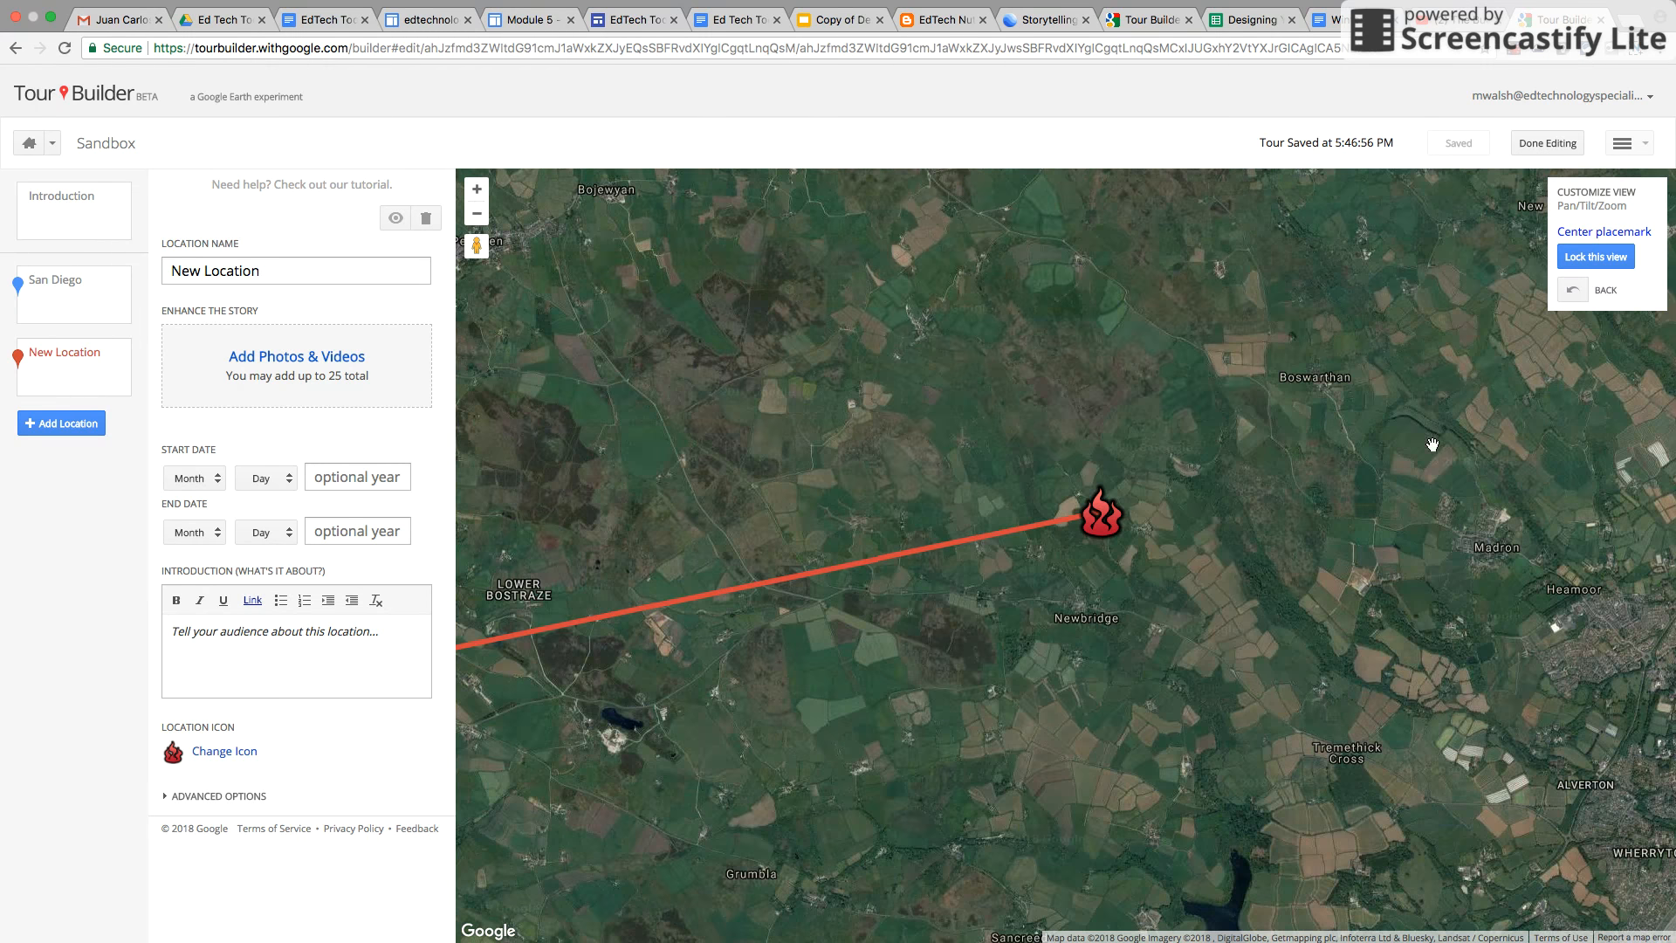
click(477, 189)
click(477, 189)
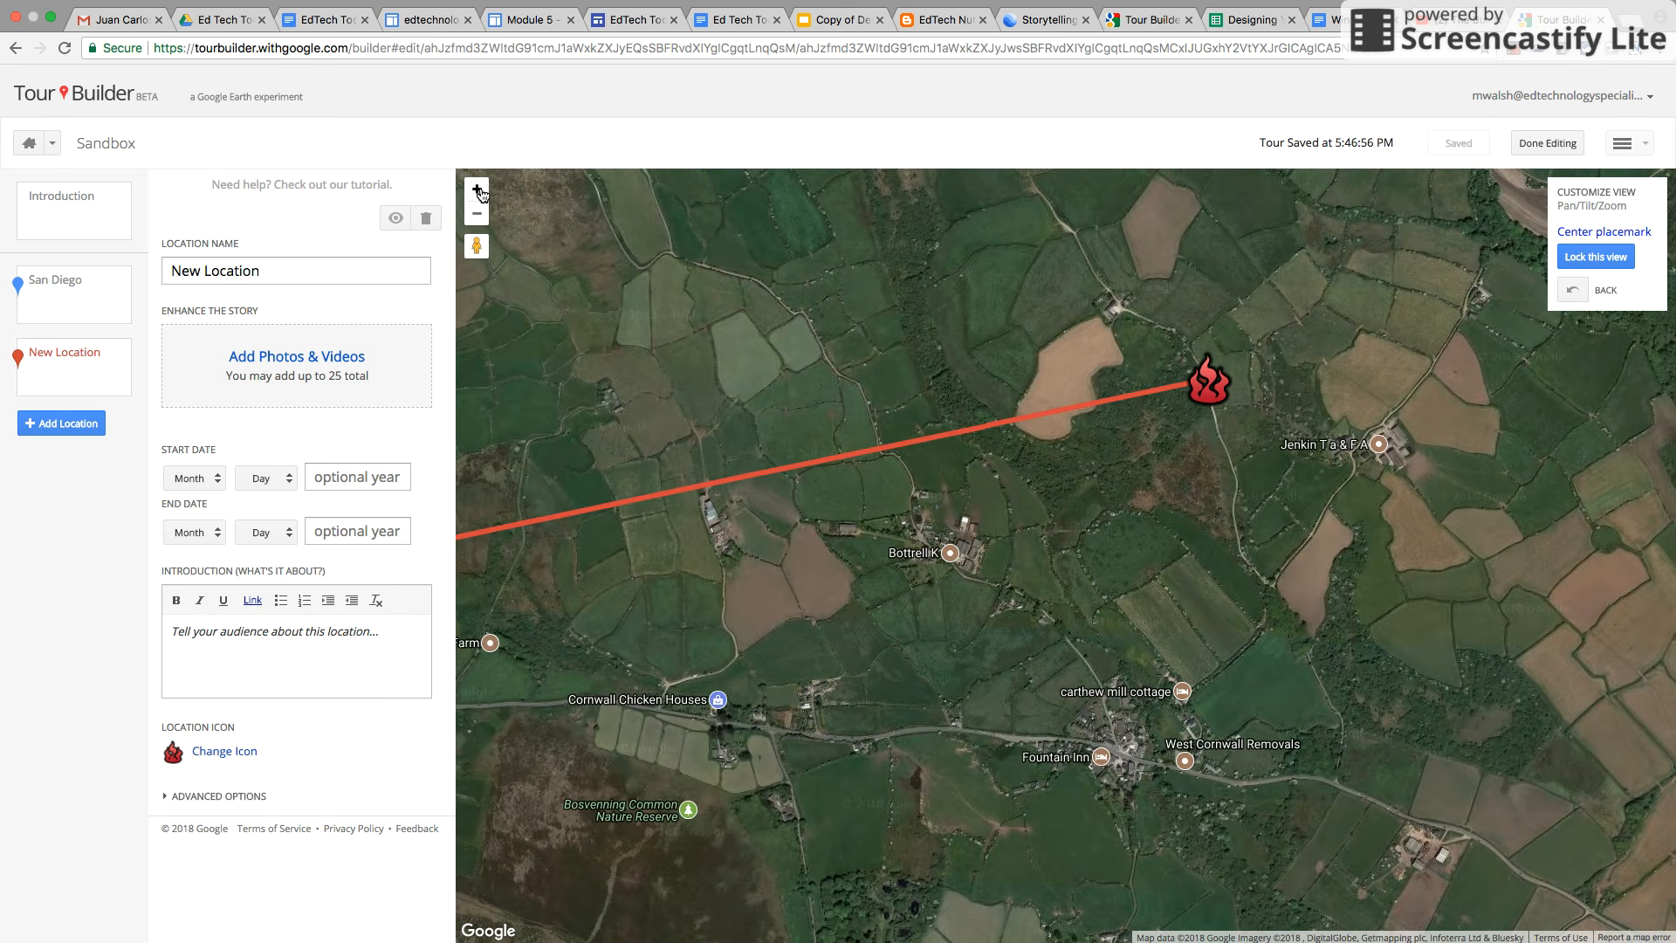
click(478, 189)
drag(1216, 393, 1045, 676)
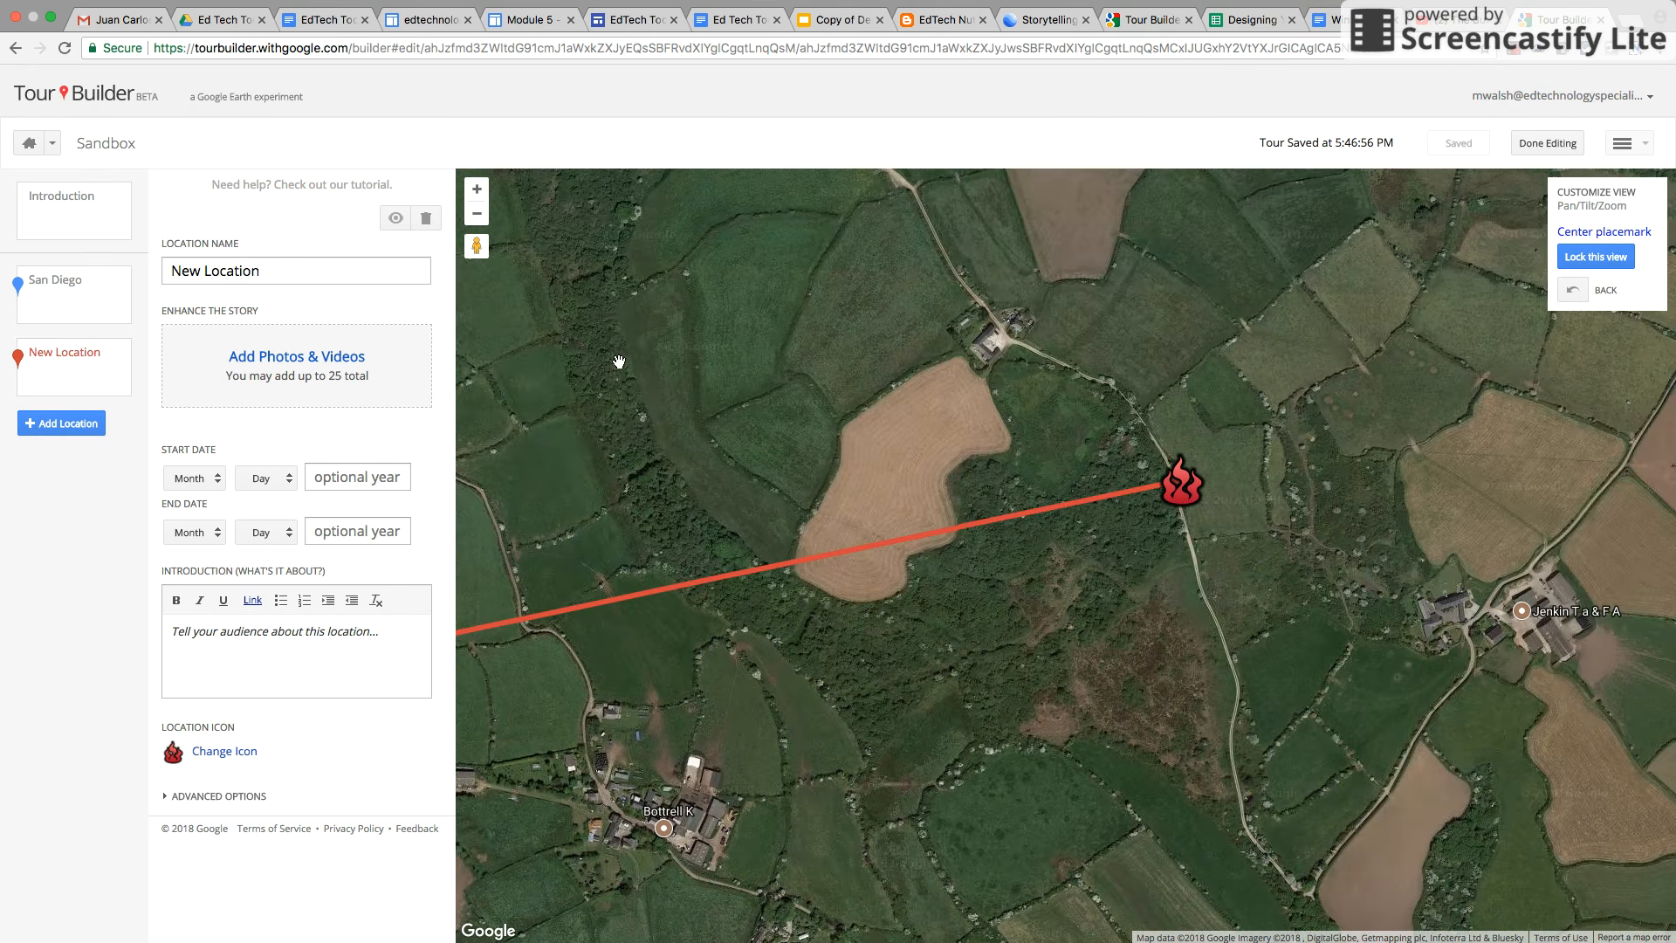
click(477, 188)
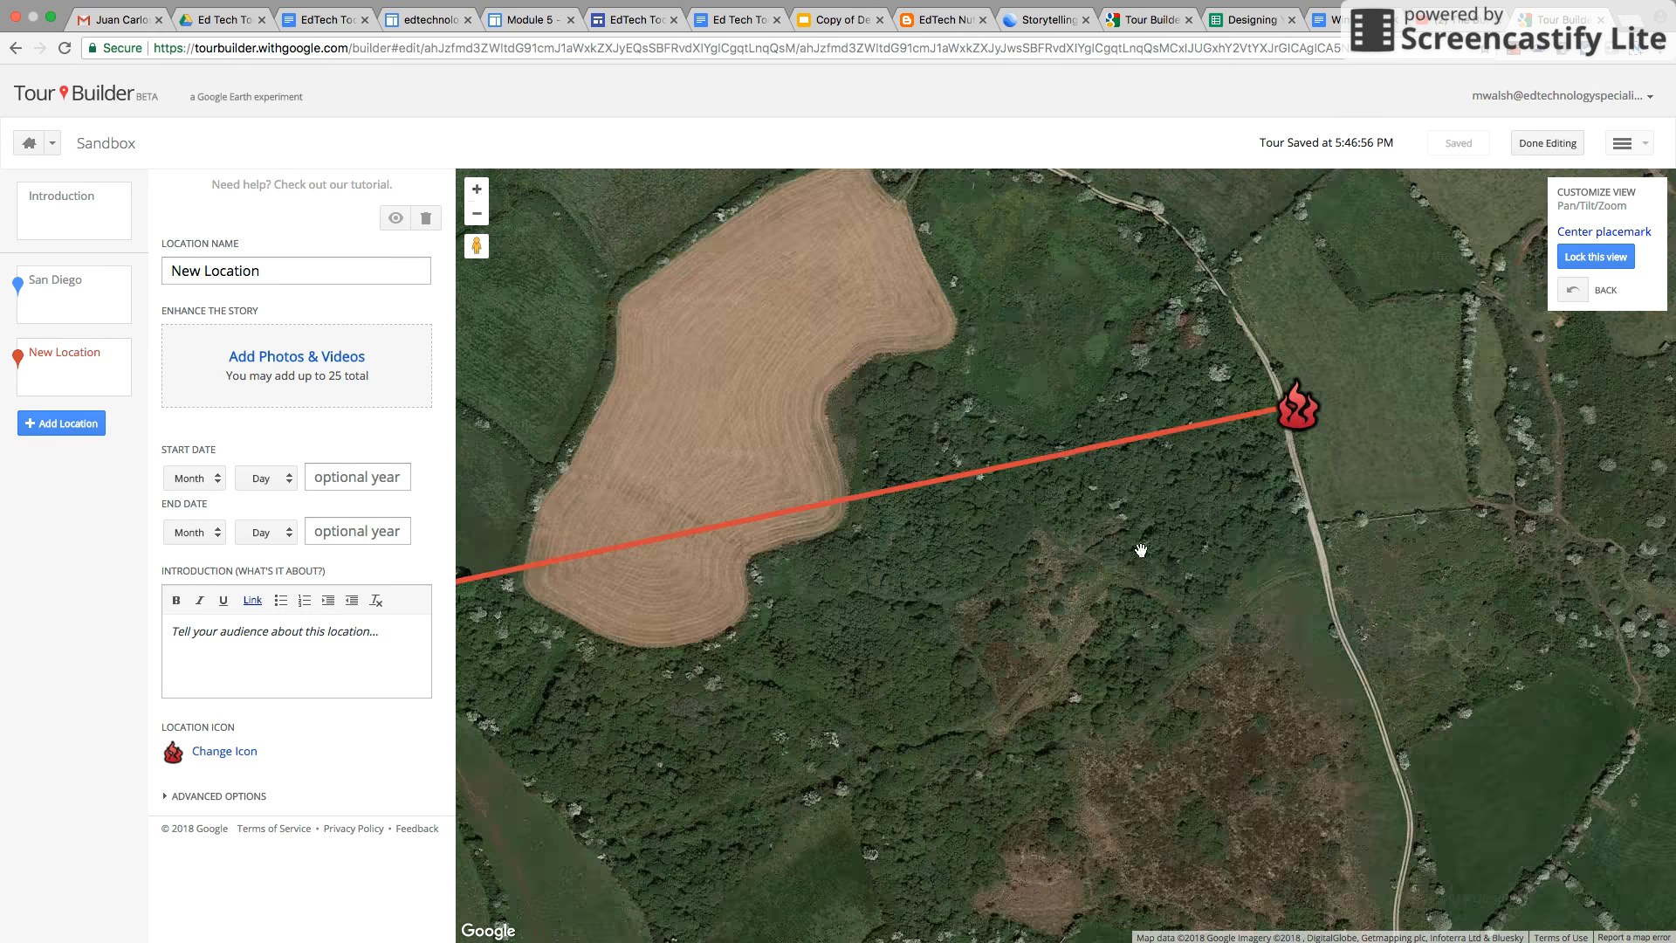
drag(1141, 549, 1567, 411)
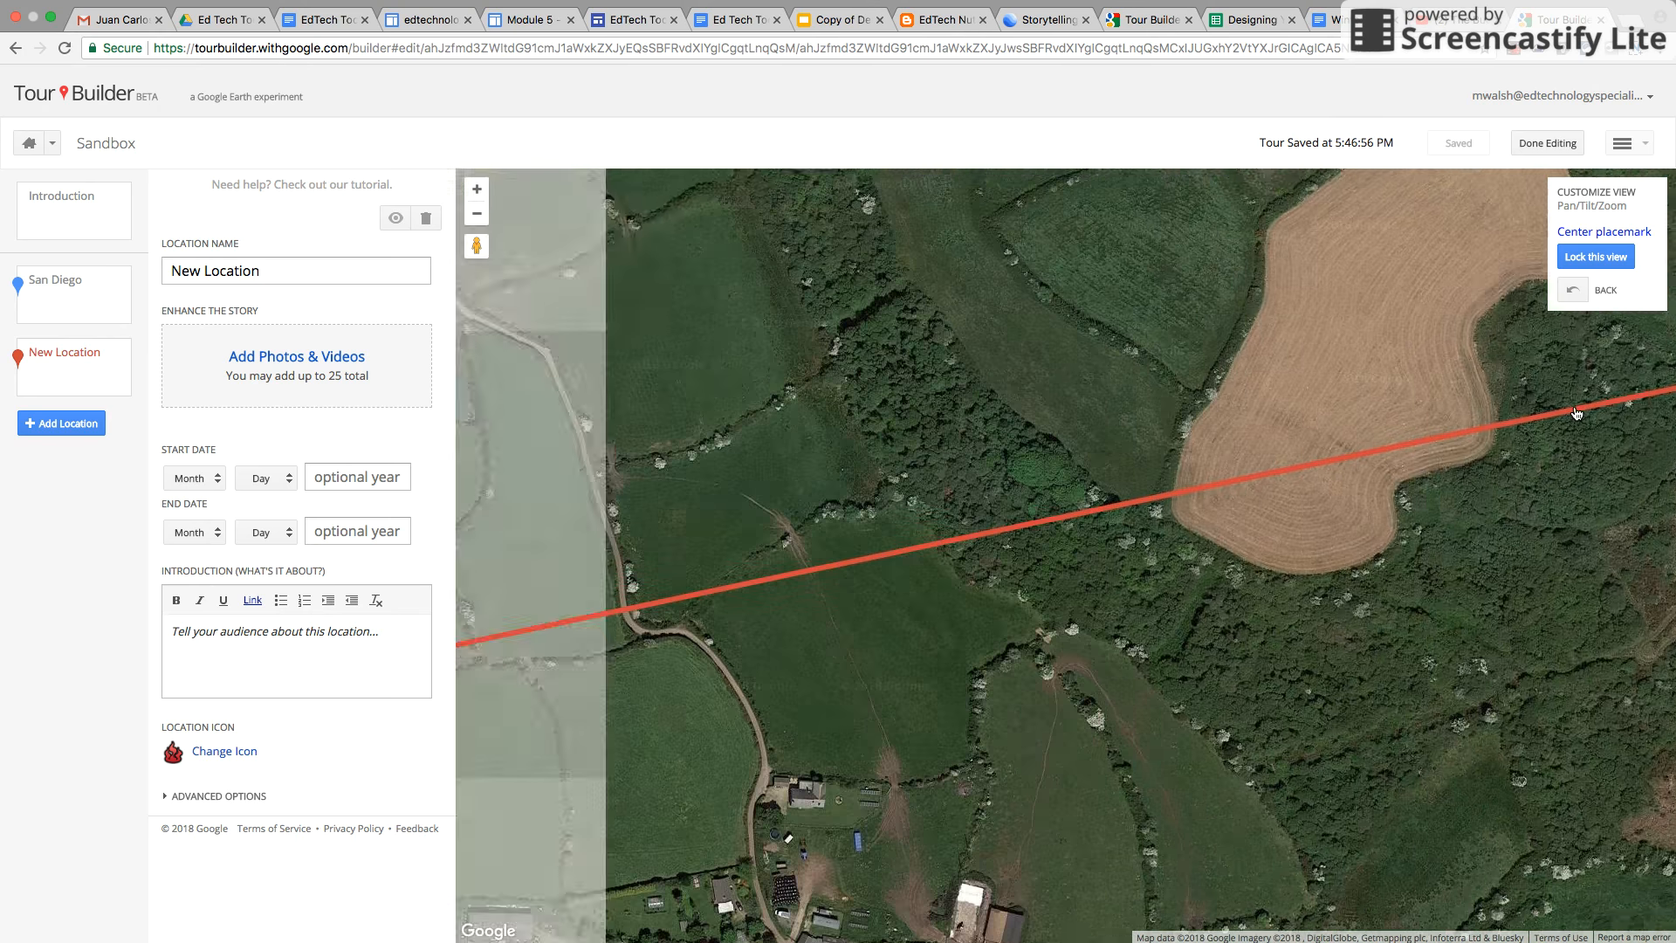
drag(1391, 430, 419, 555)
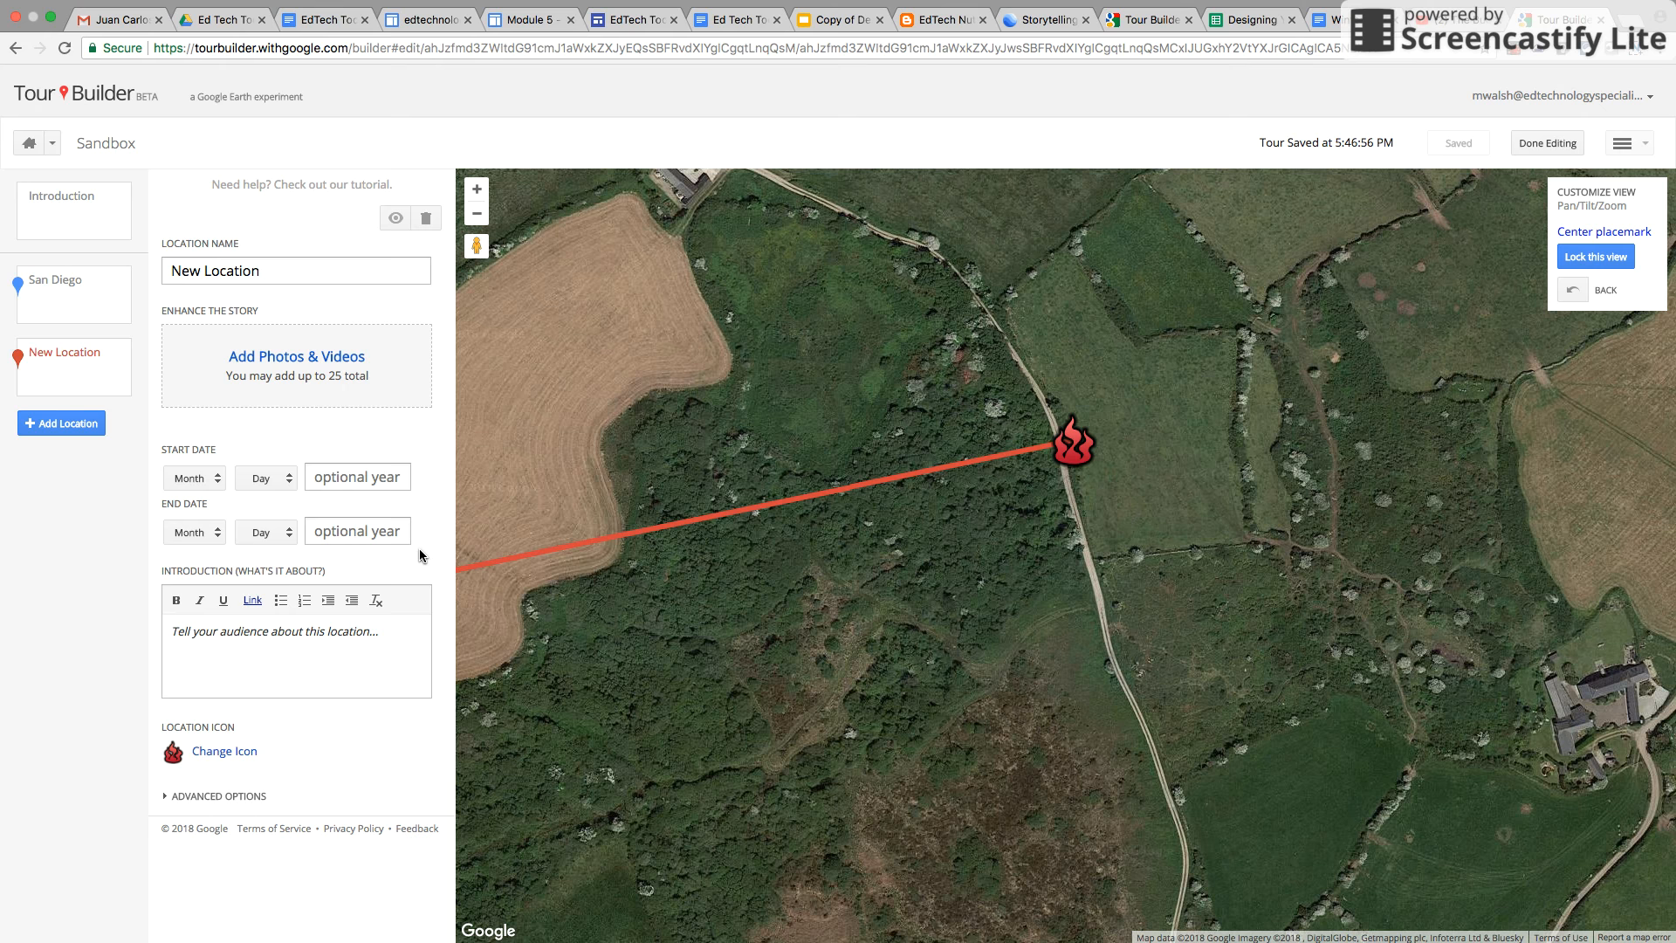
click(1589, 264)
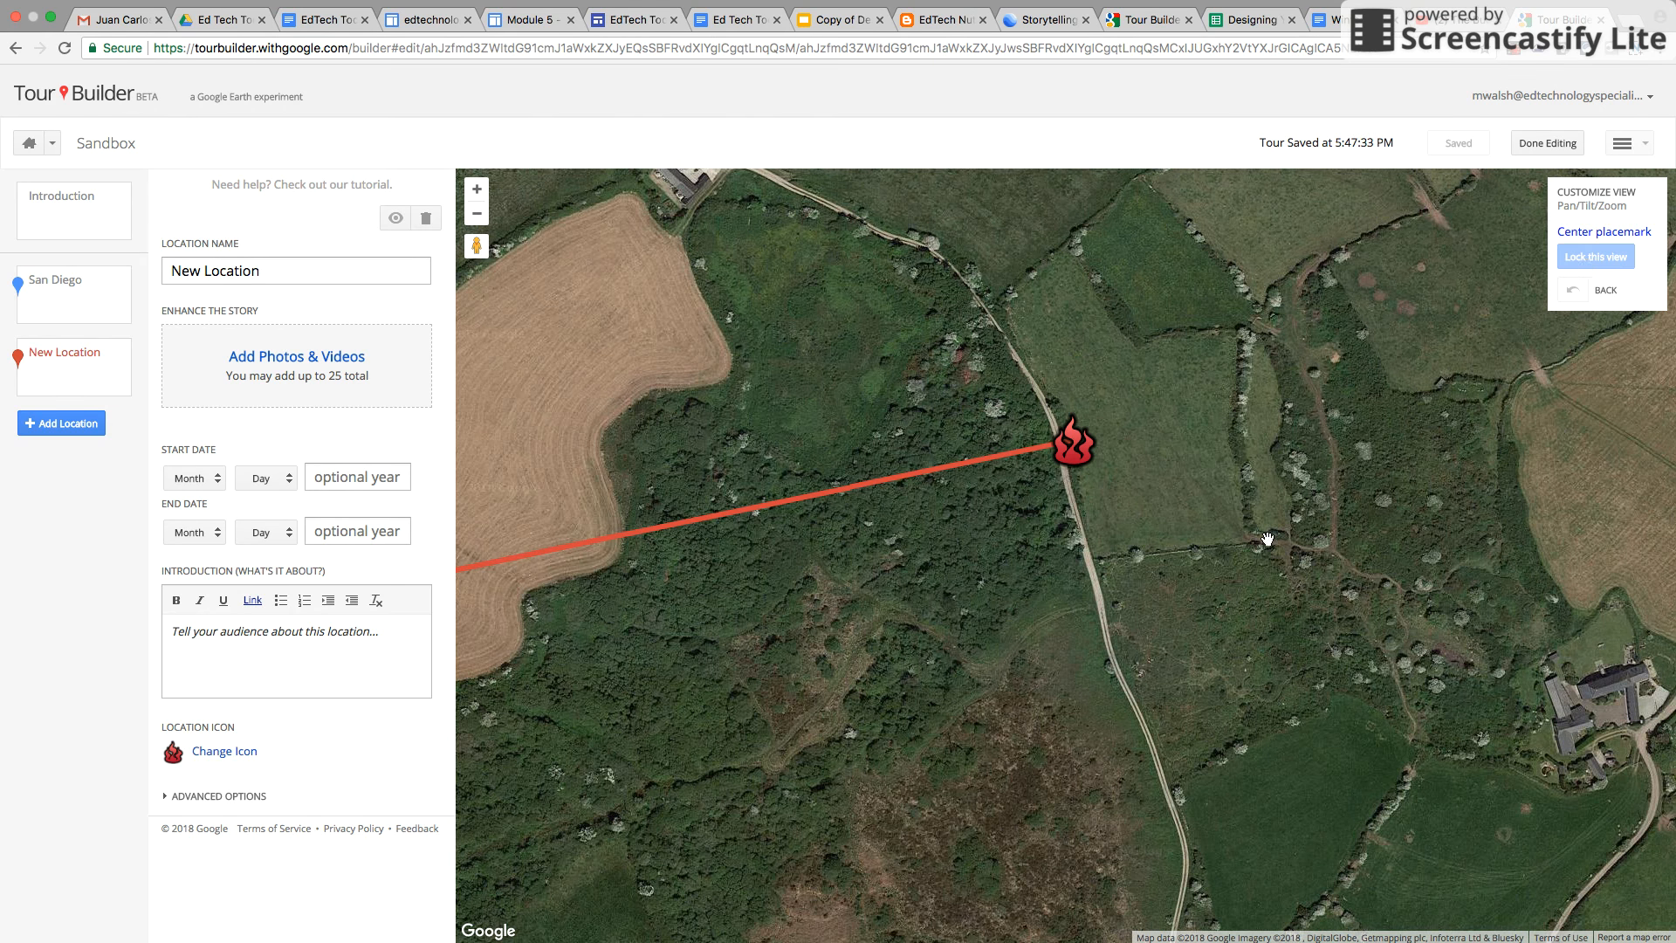
Describe the location as "Here is England." and set its start date to Feb 05, 1979
click(267, 641)
text(Here is England.)
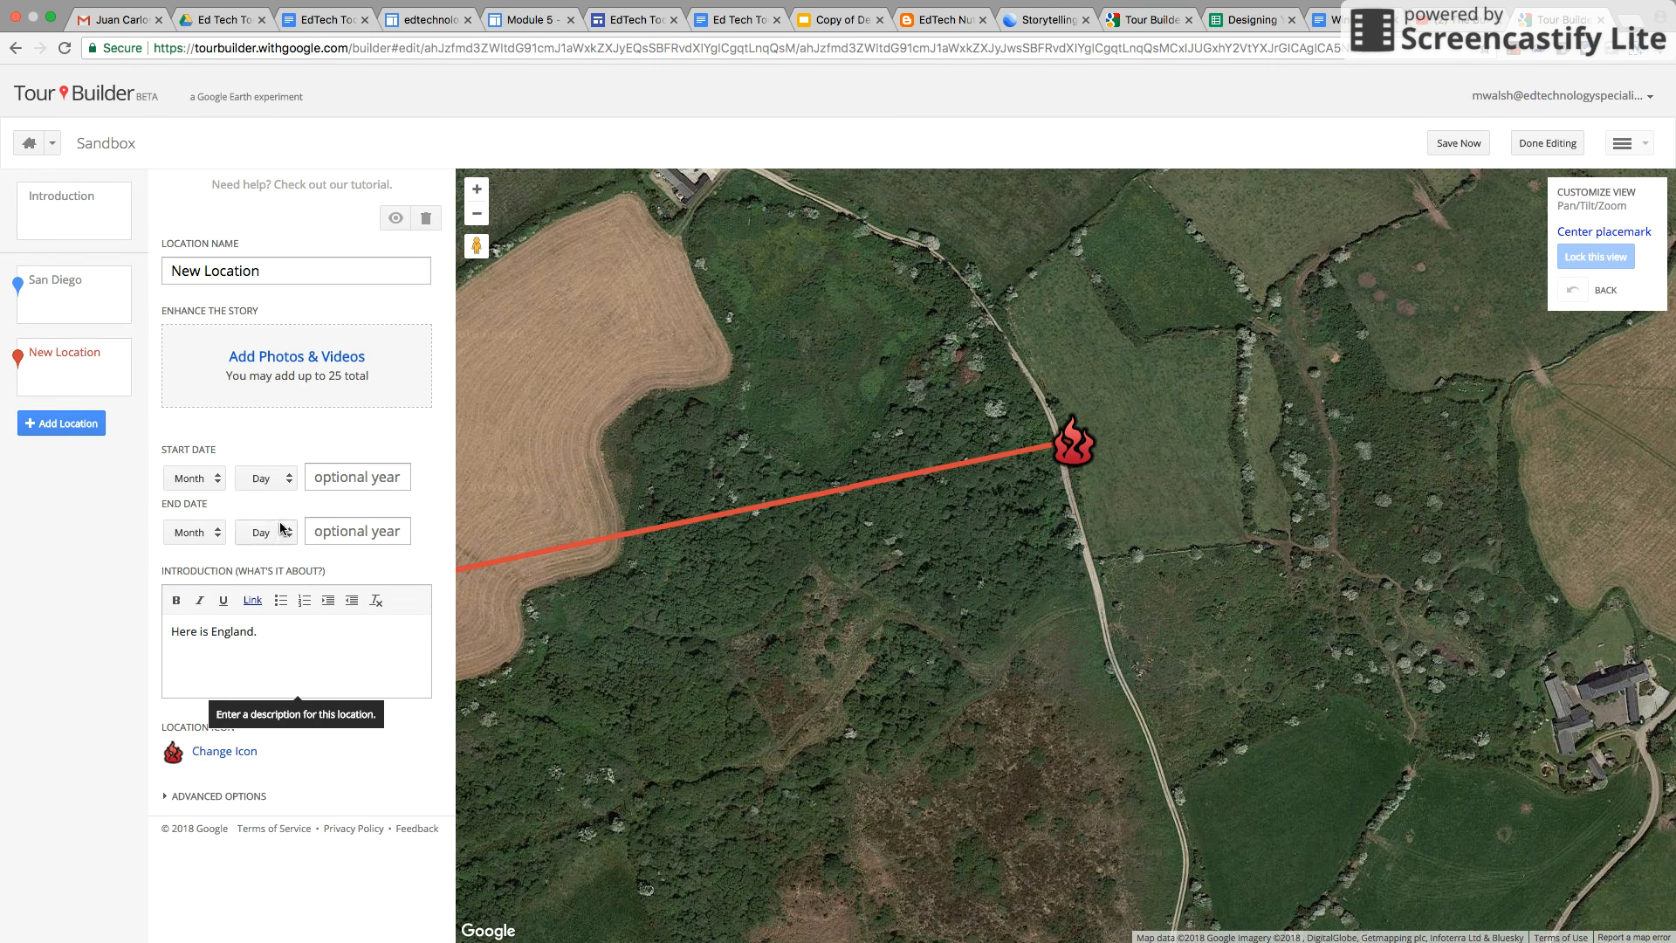
click(208, 480)
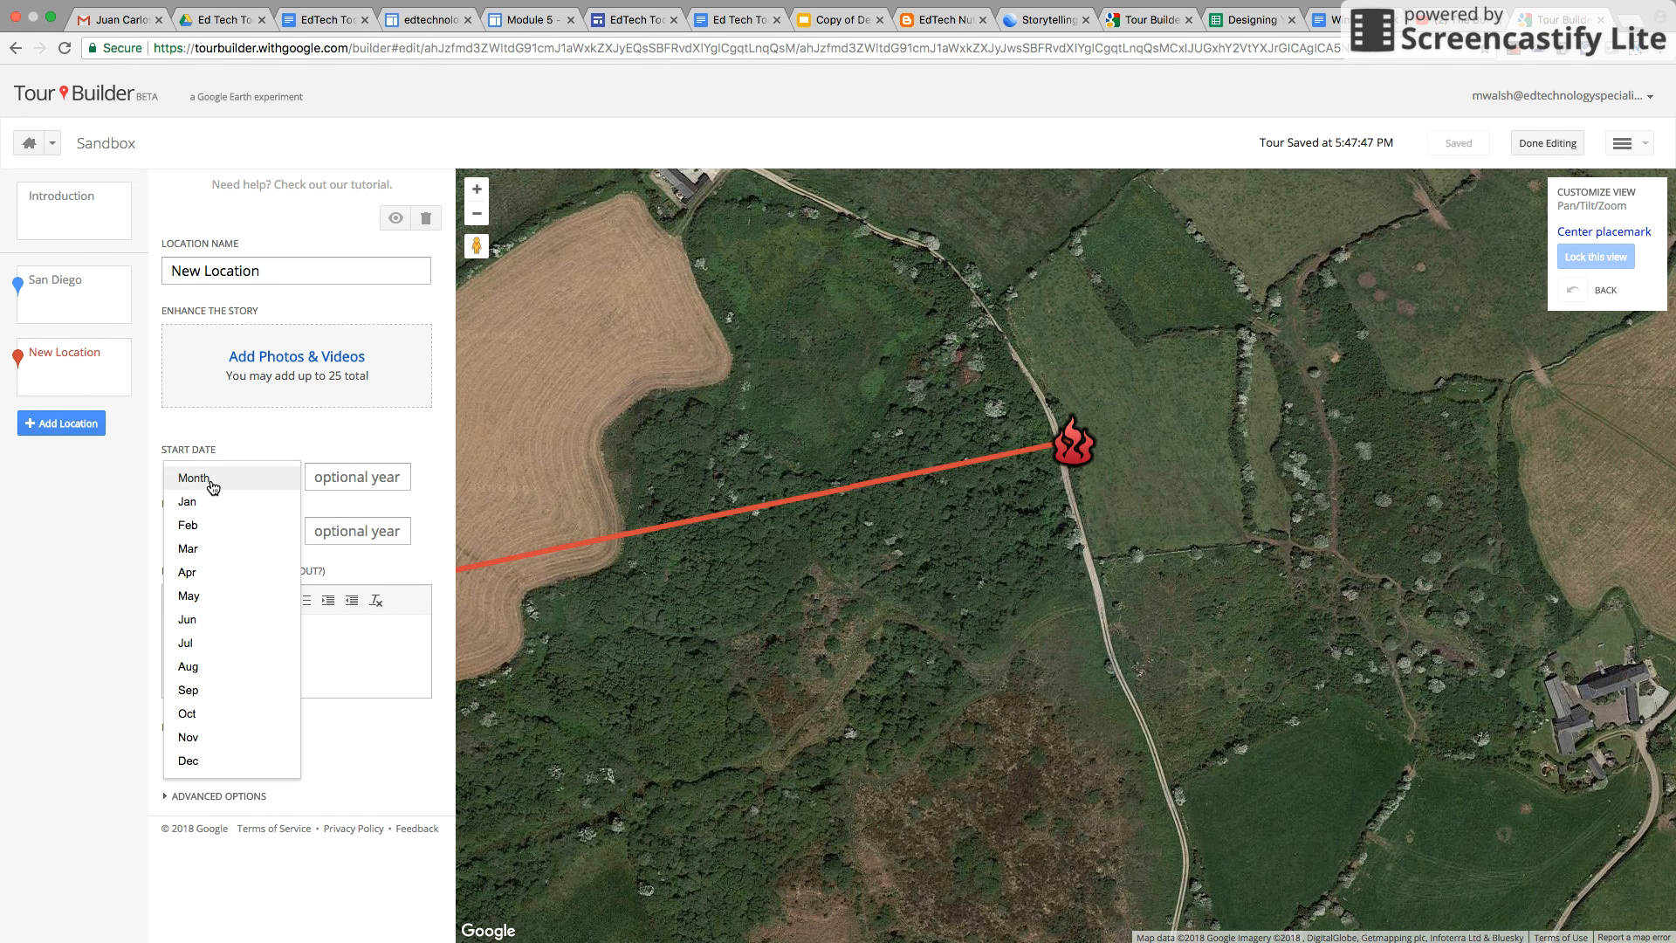
click(201, 528)
click(298, 479)
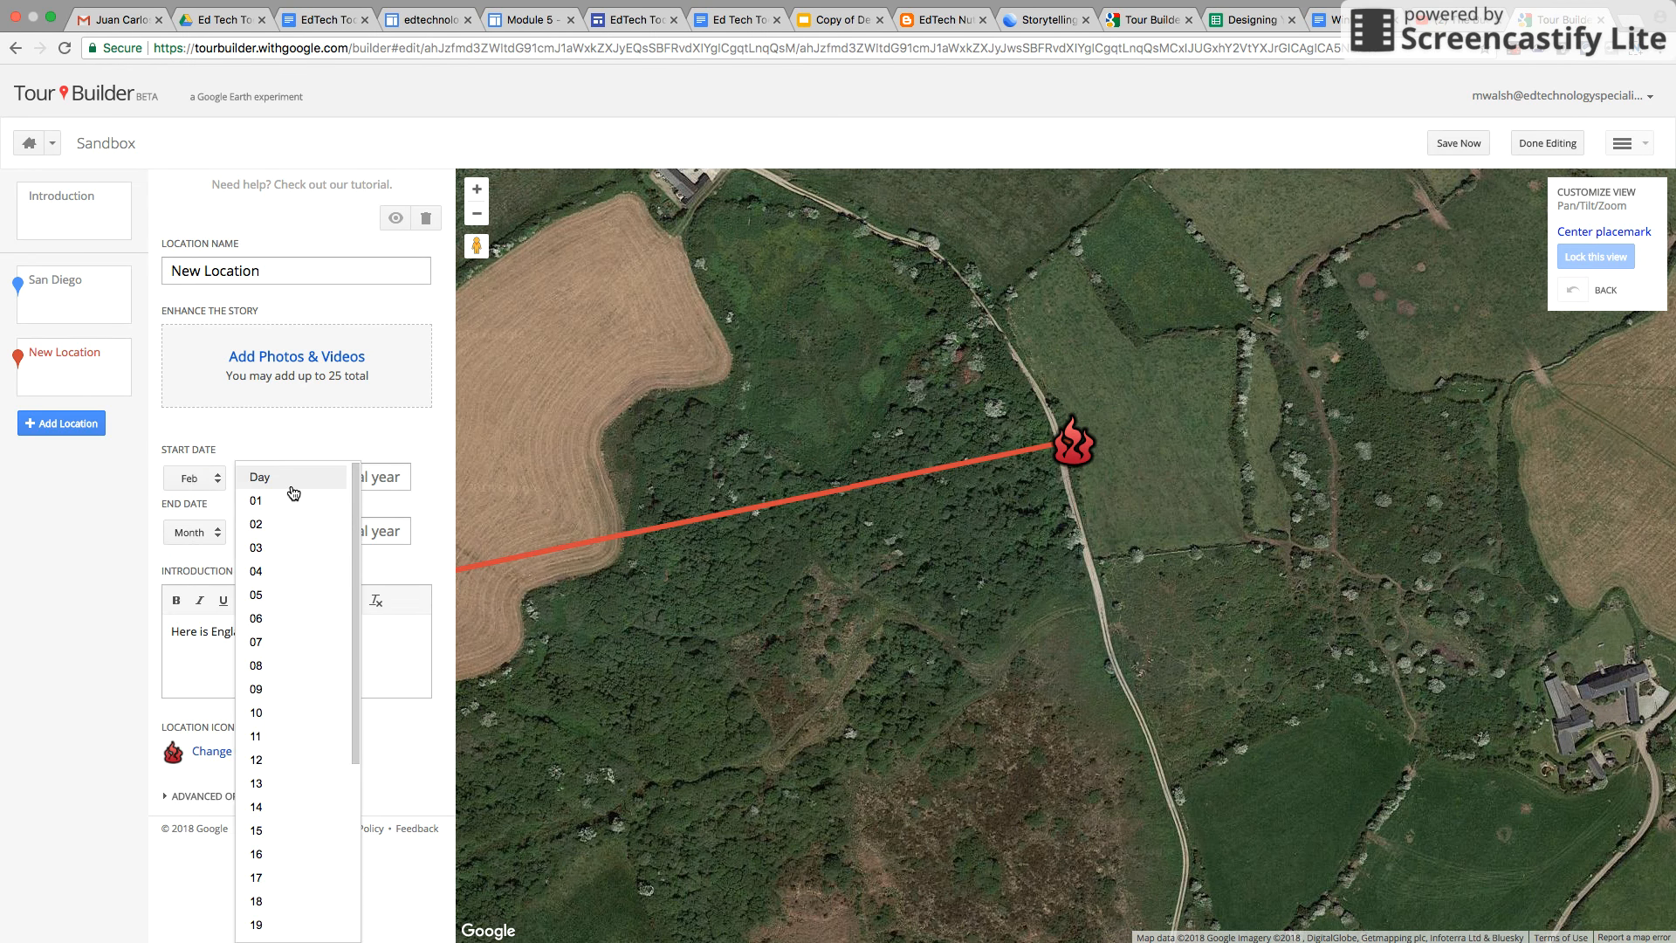
click(271, 591)
click(336, 476)
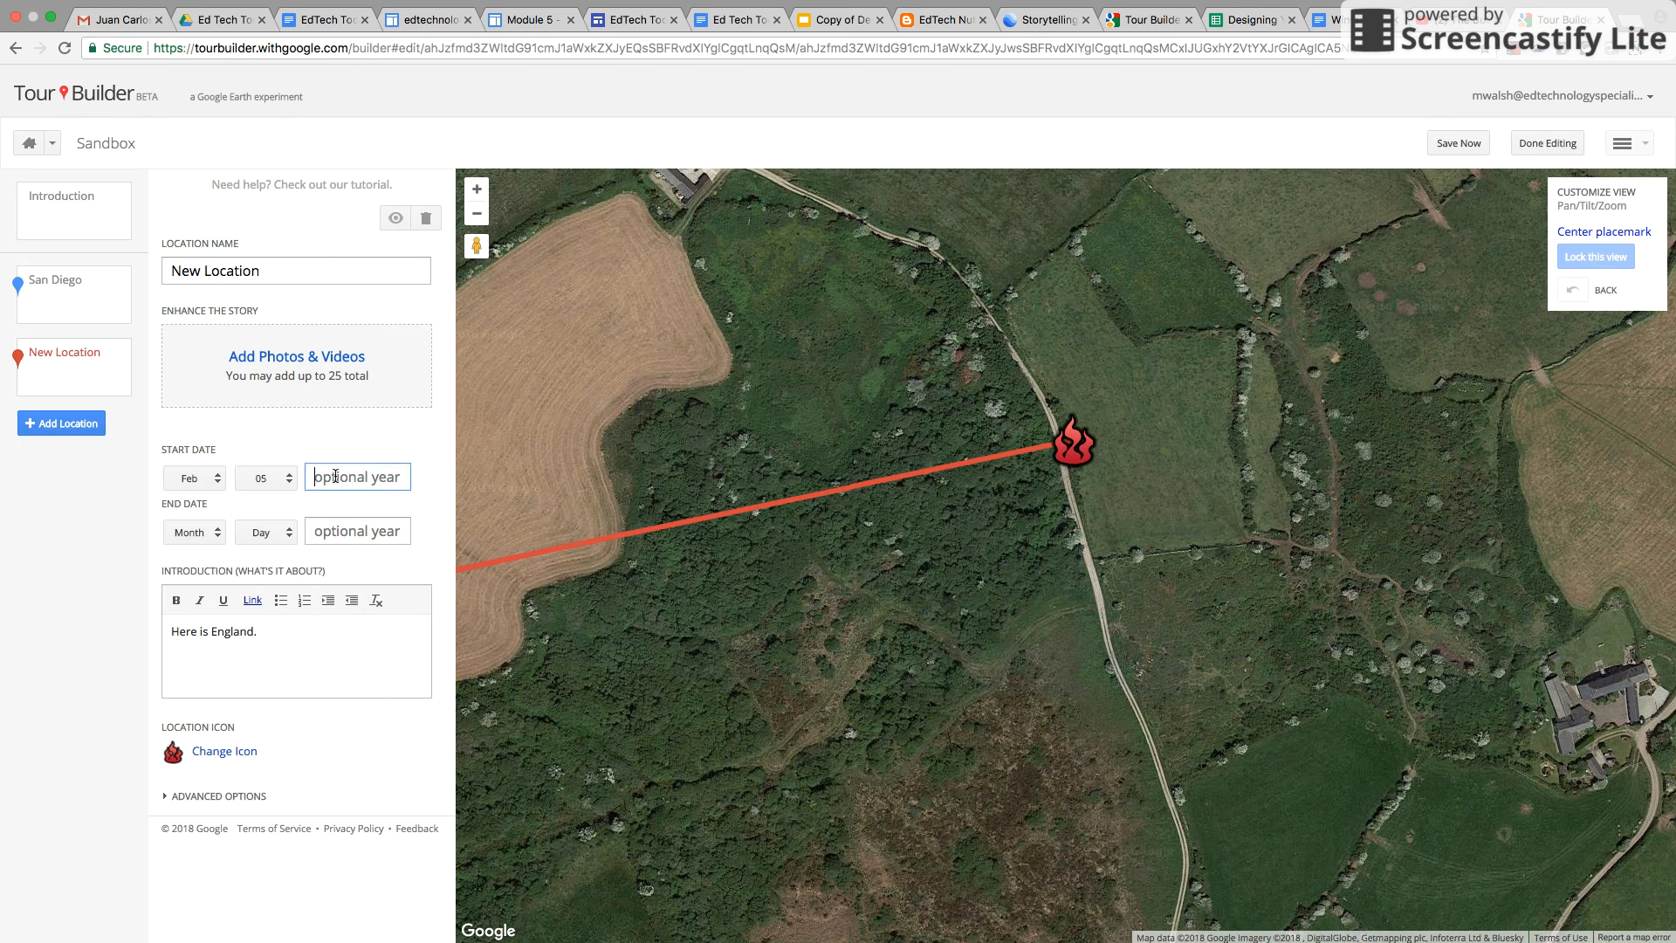
text(1979)
Save the tour
click(365, 785)
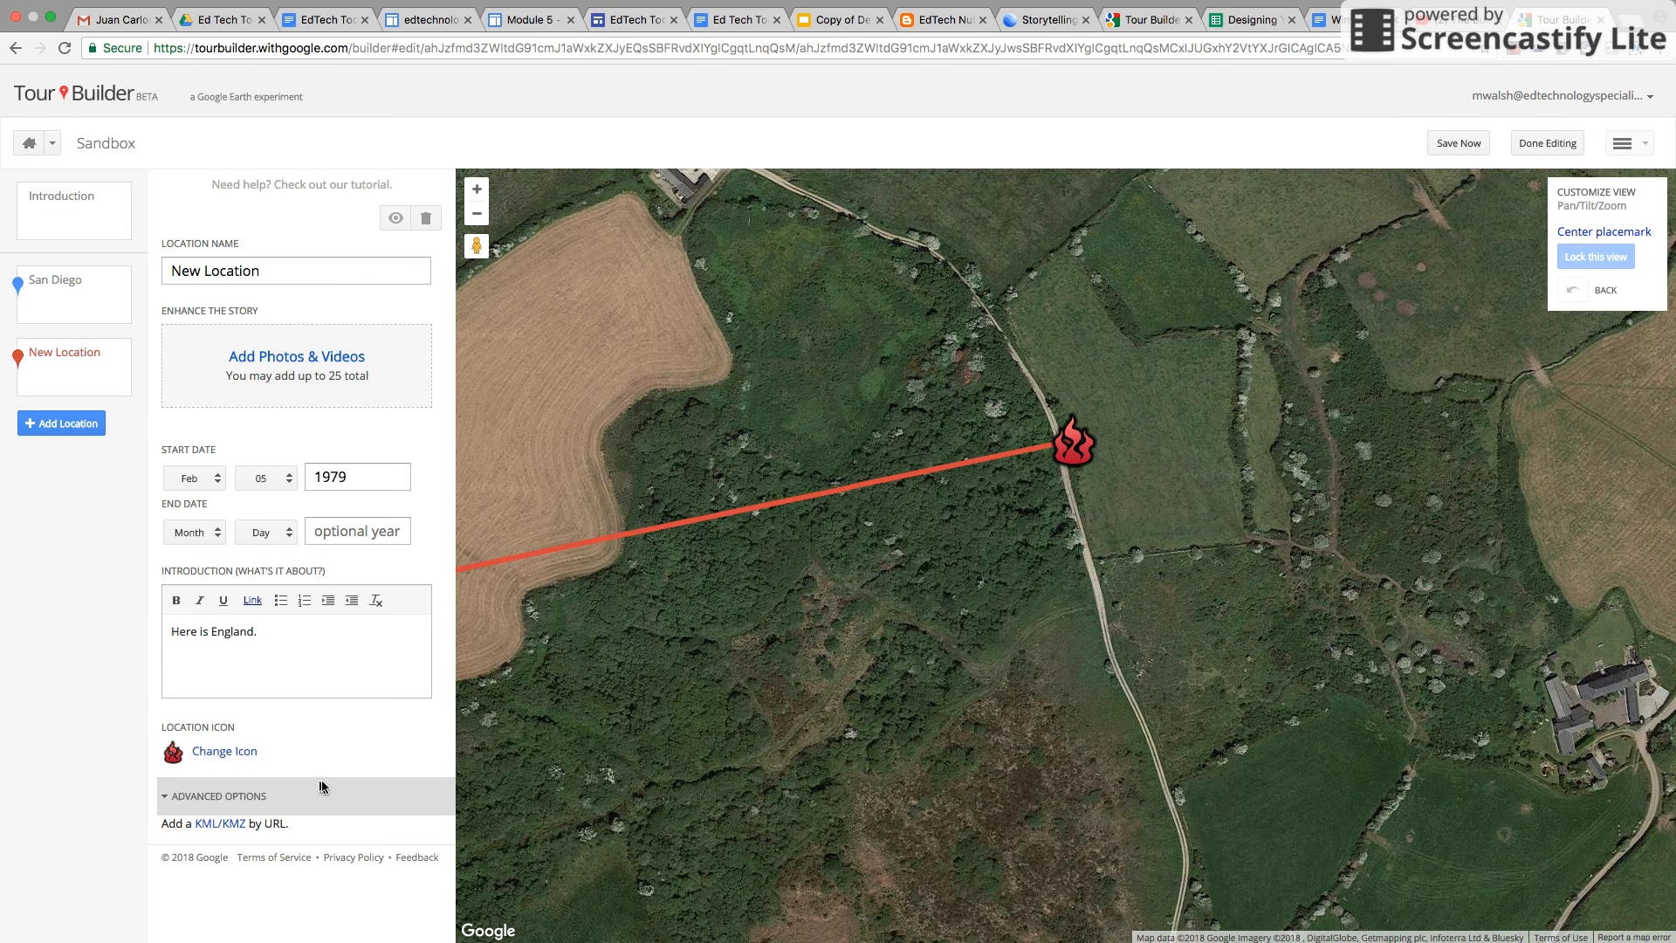
click(323, 786)
click(1459, 145)
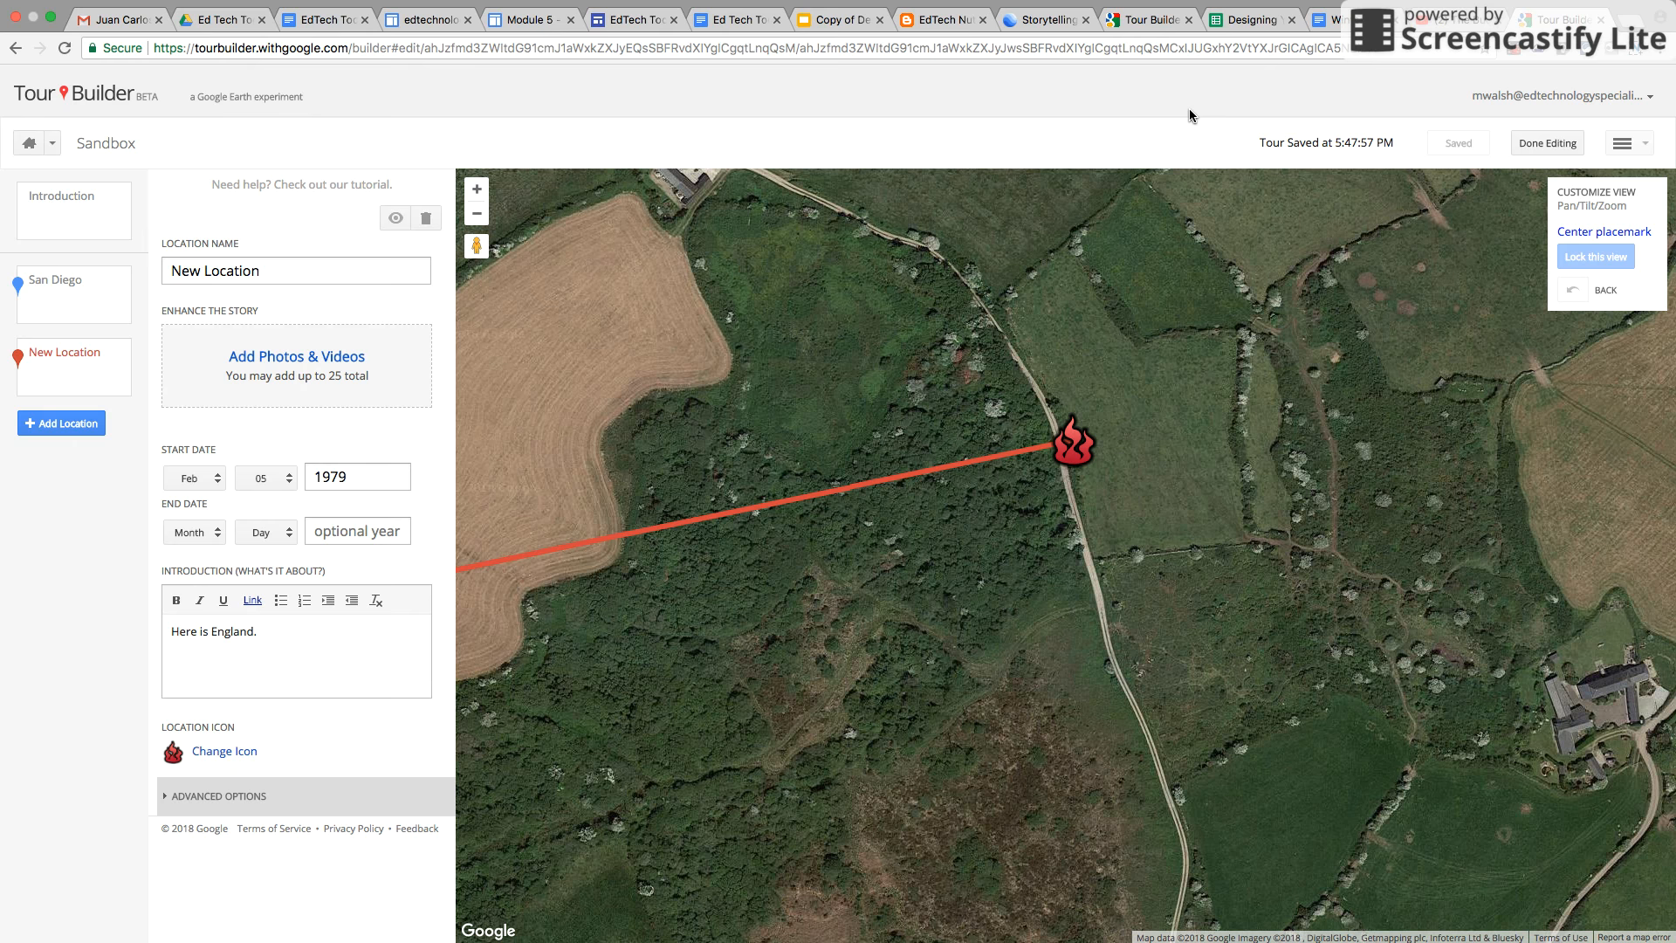
Finish editing and change the tour's sharing so anyone who has the link can view it
click(1529, 146)
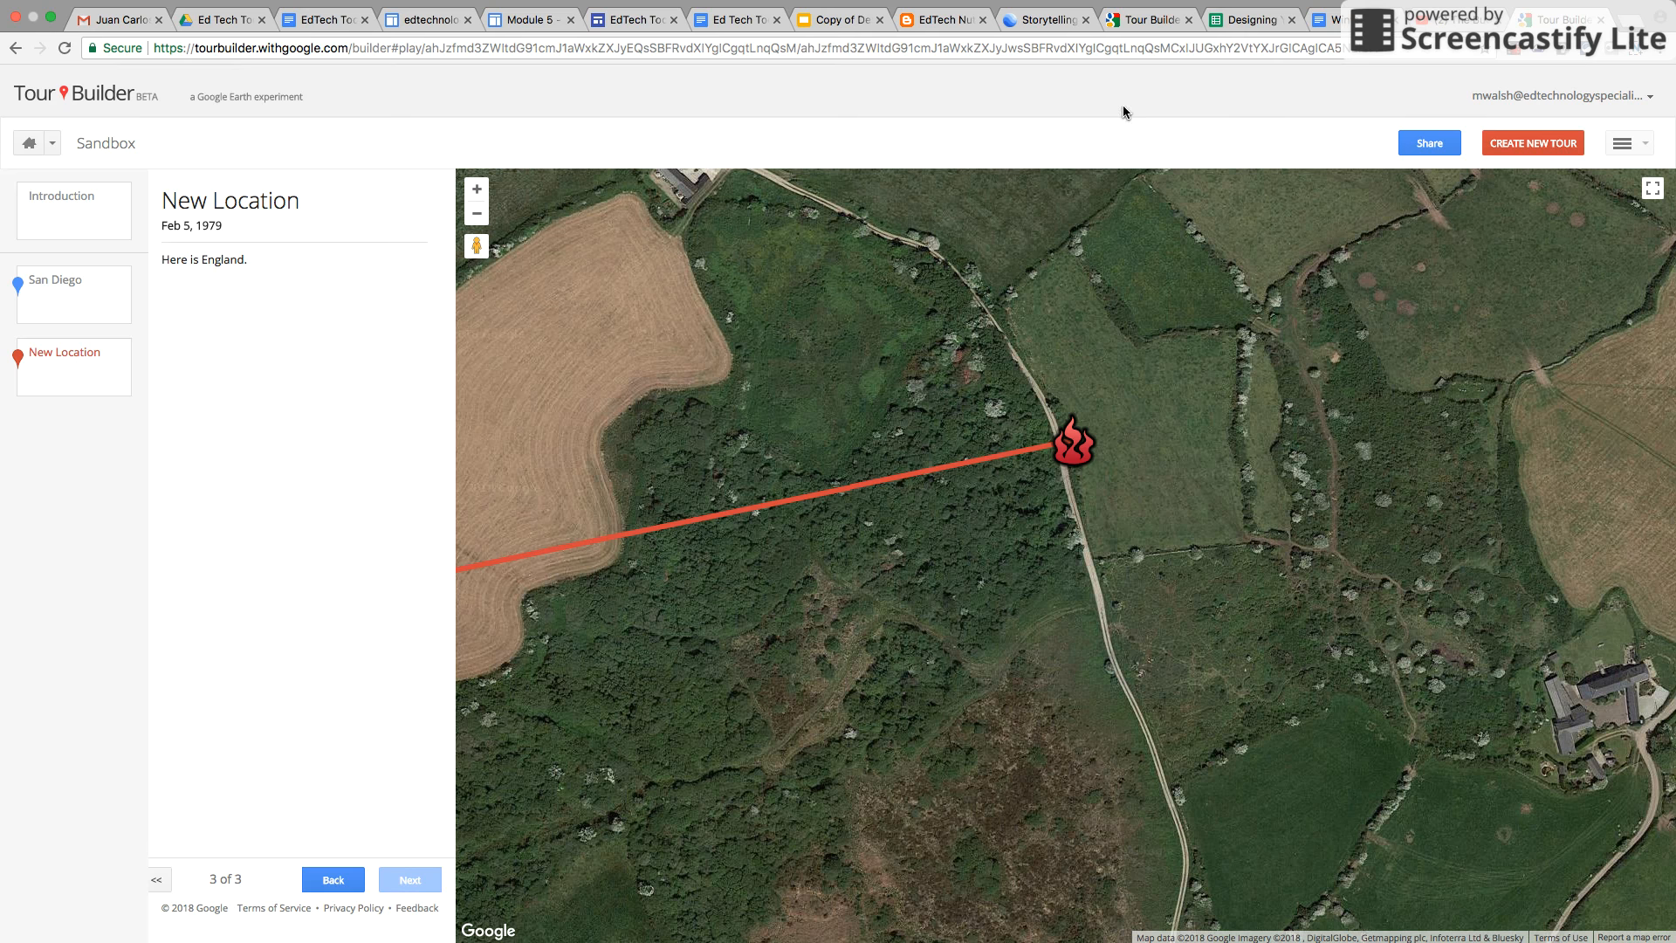
click(1411, 146)
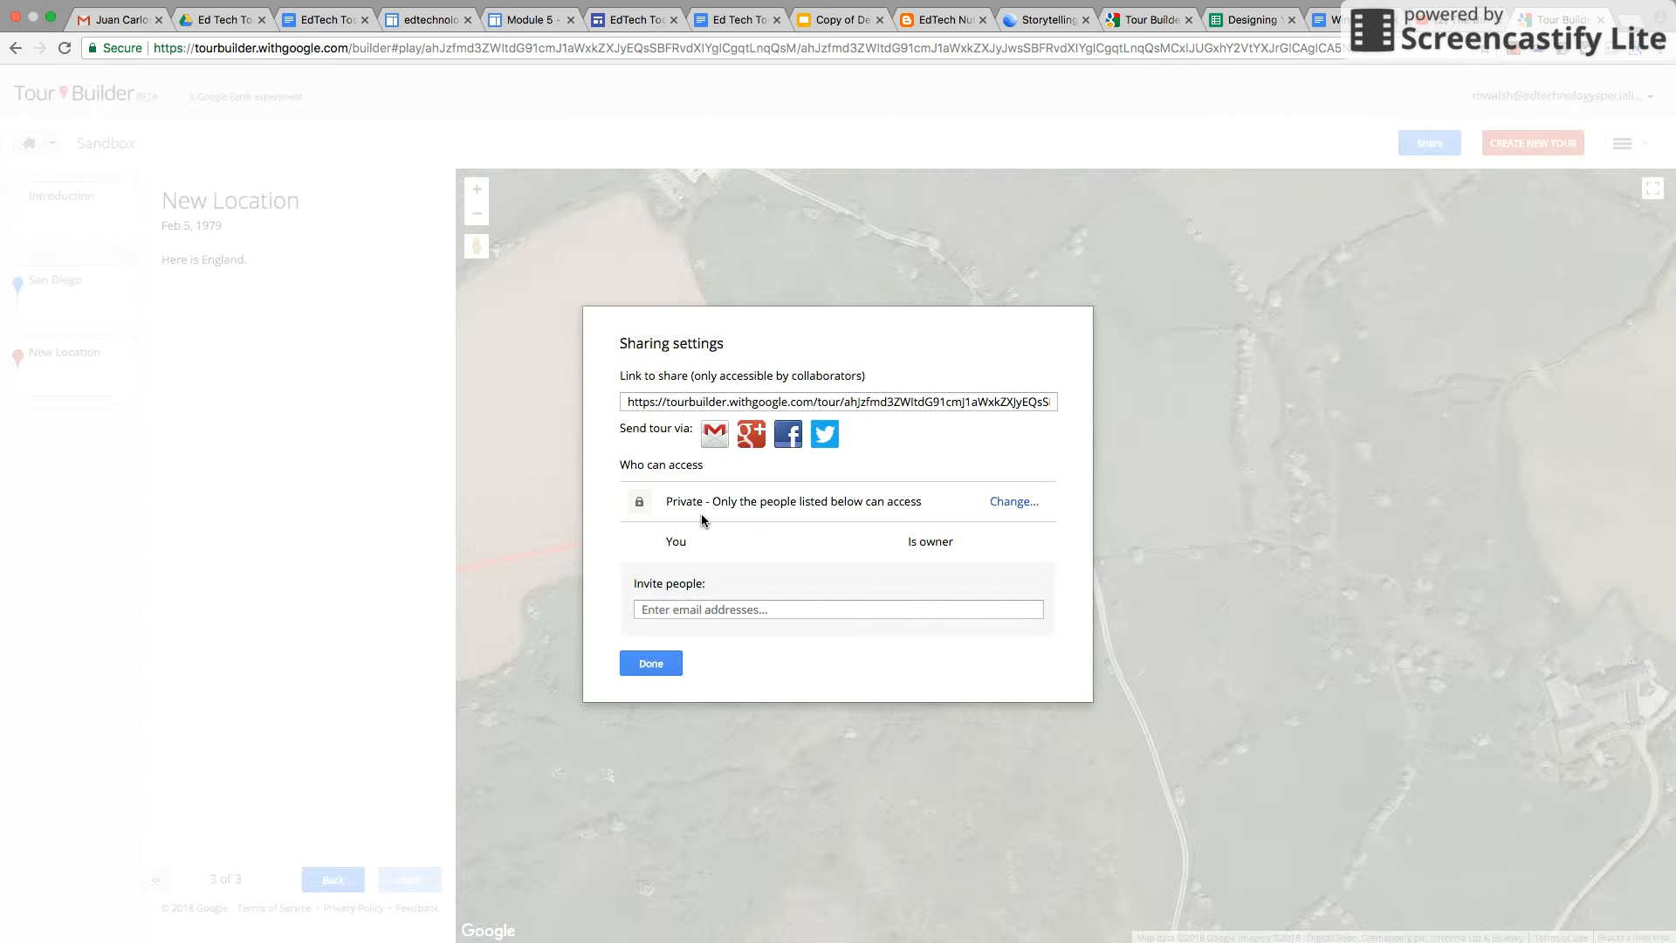
click(1012, 502)
click(638, 496)
click(650, 581)
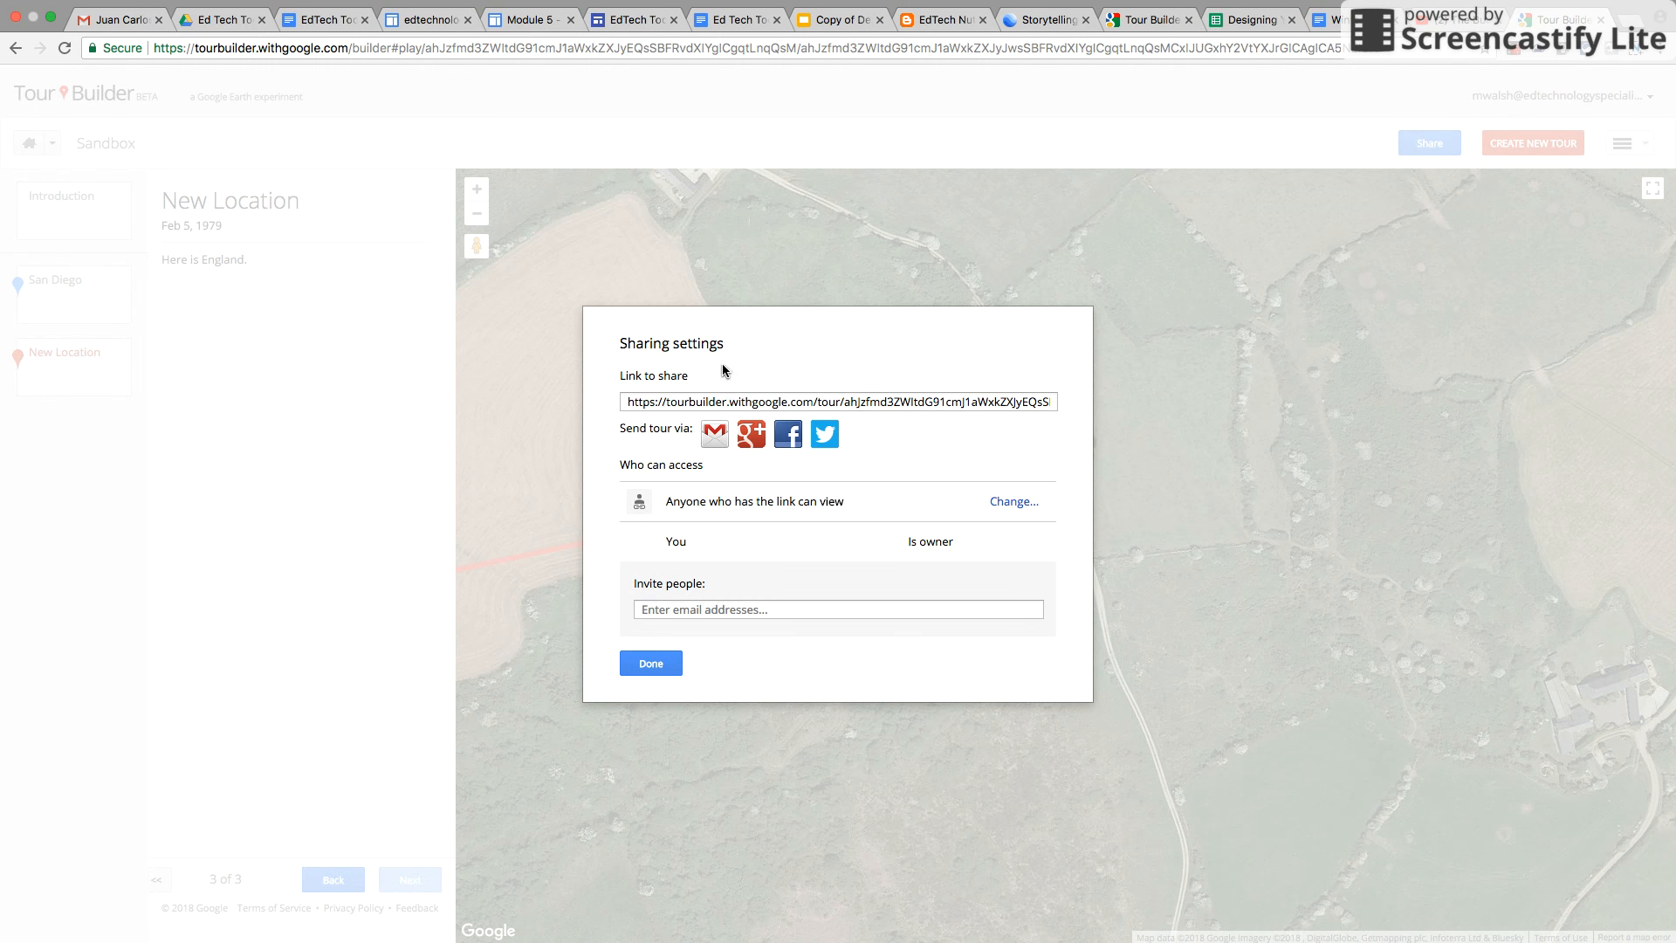
click(712, 402)
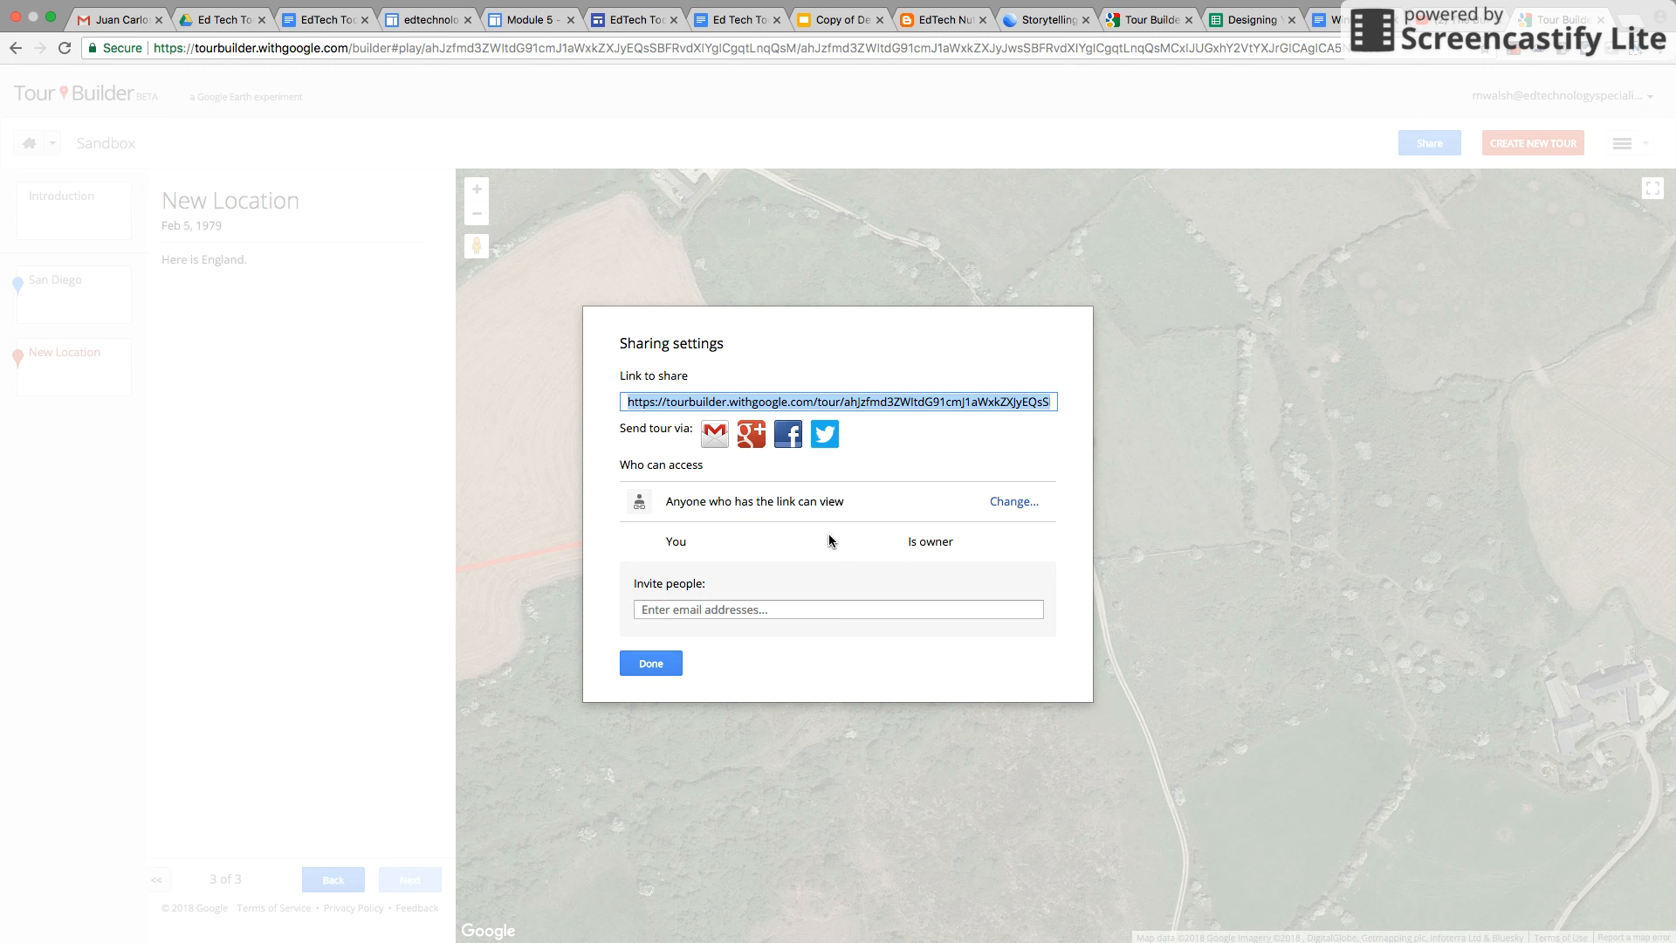
click(657, 667)
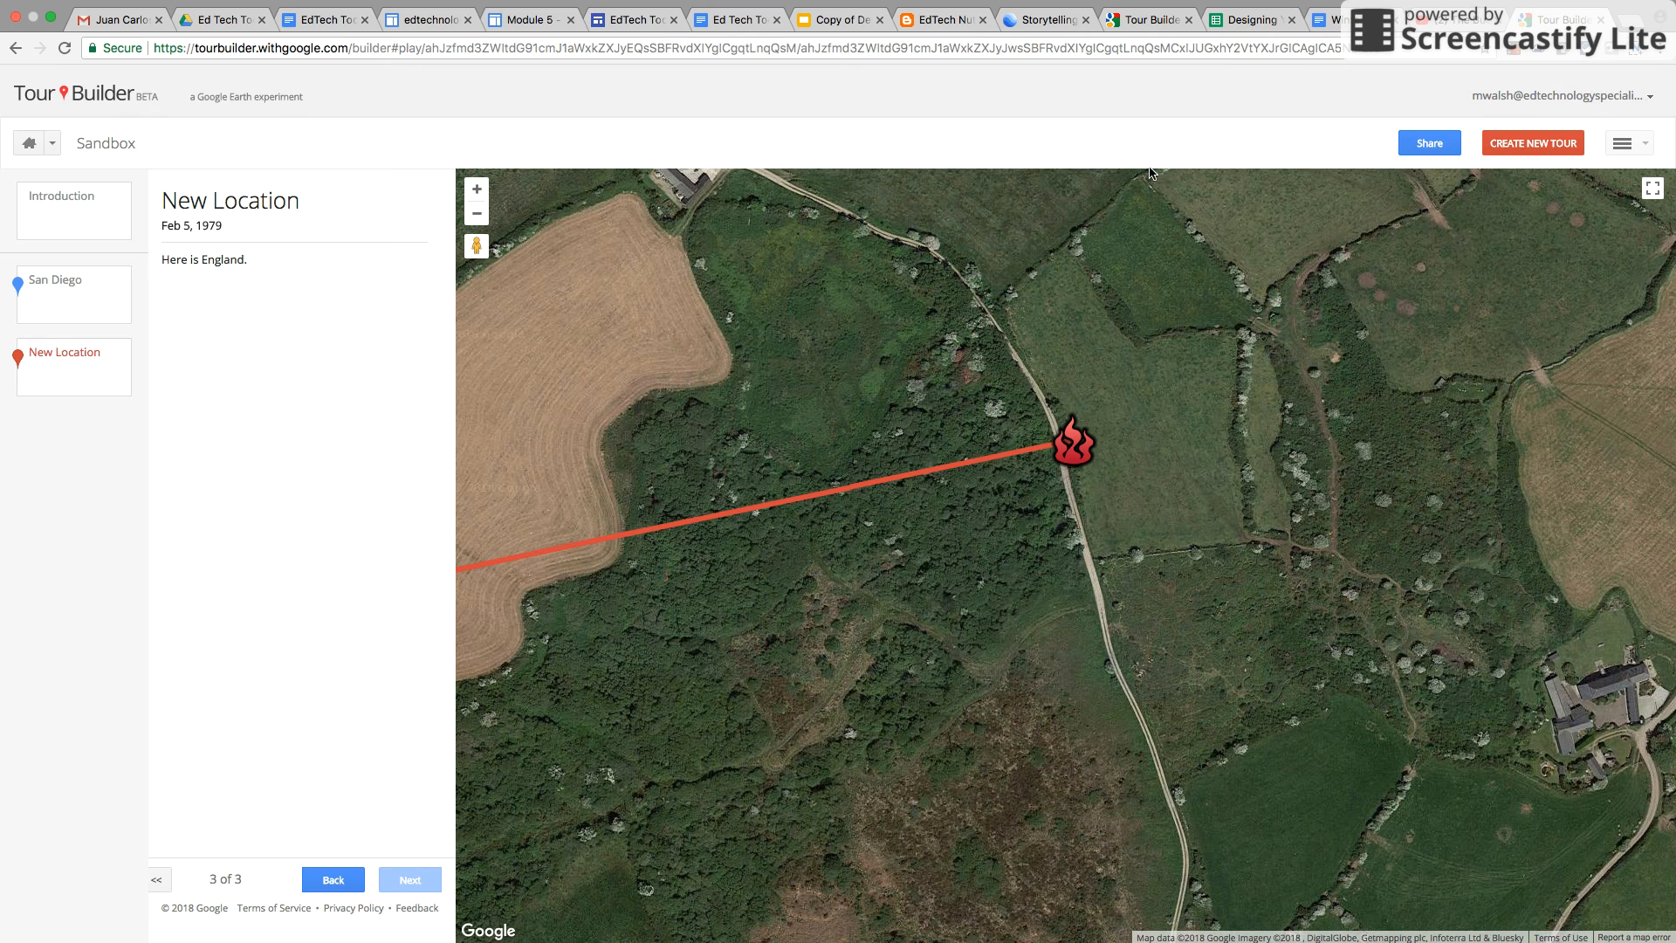
Play the tour full screen, viewing each slide from the introduction photo to the England stop
click(1644, 147)
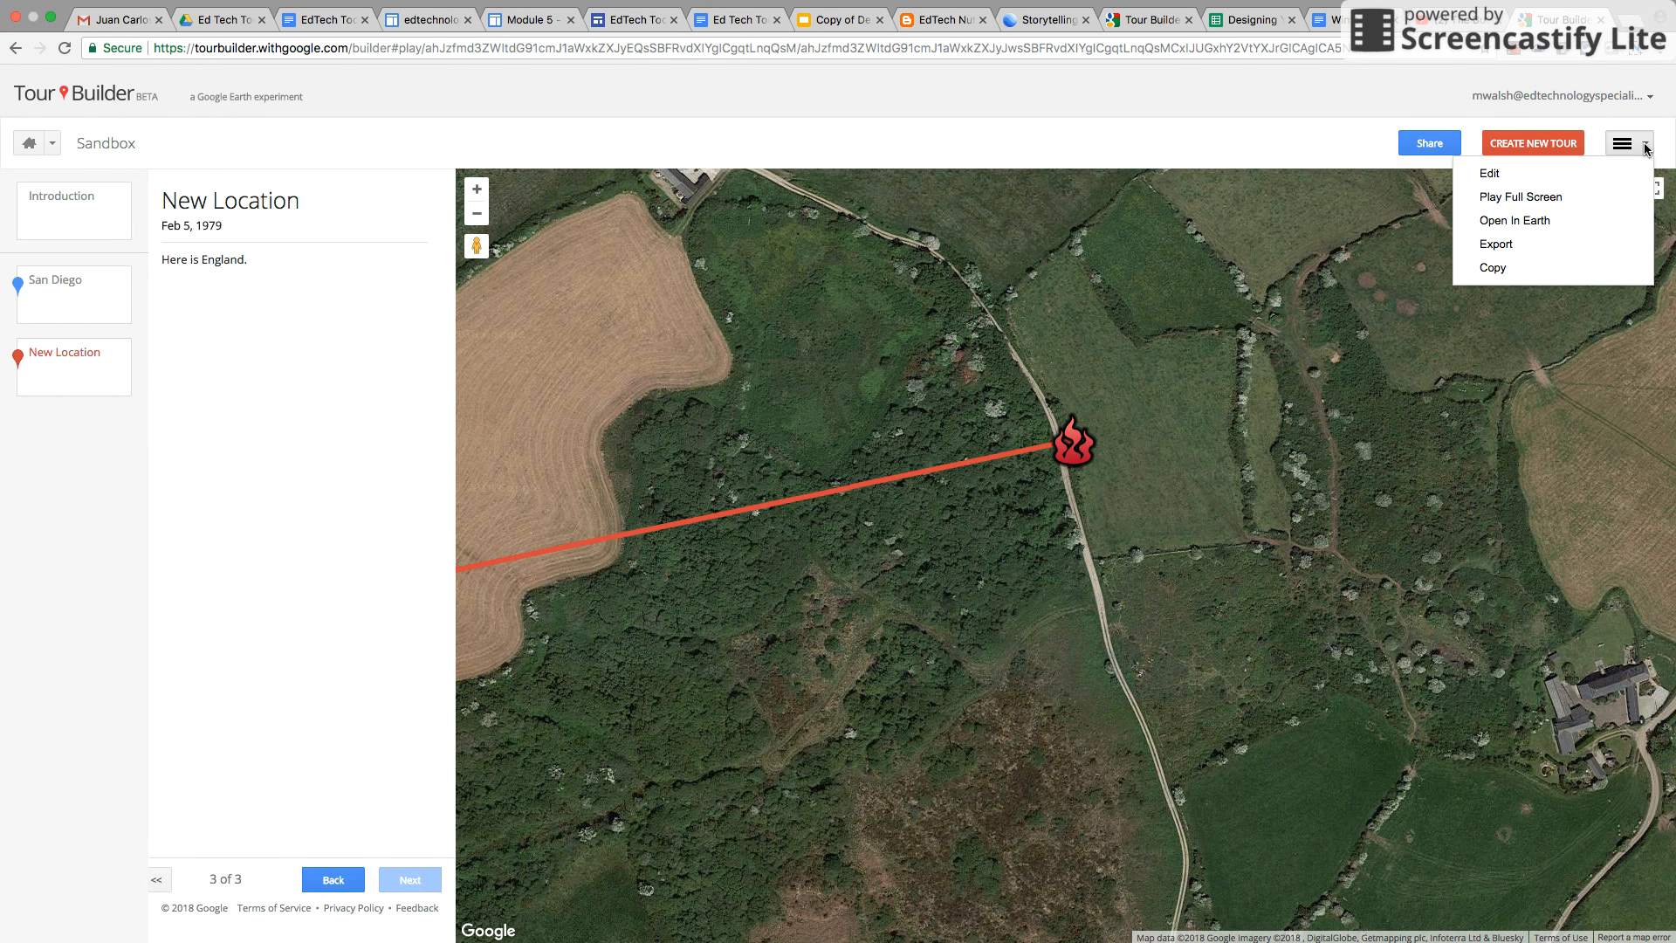
click(1538, 203)
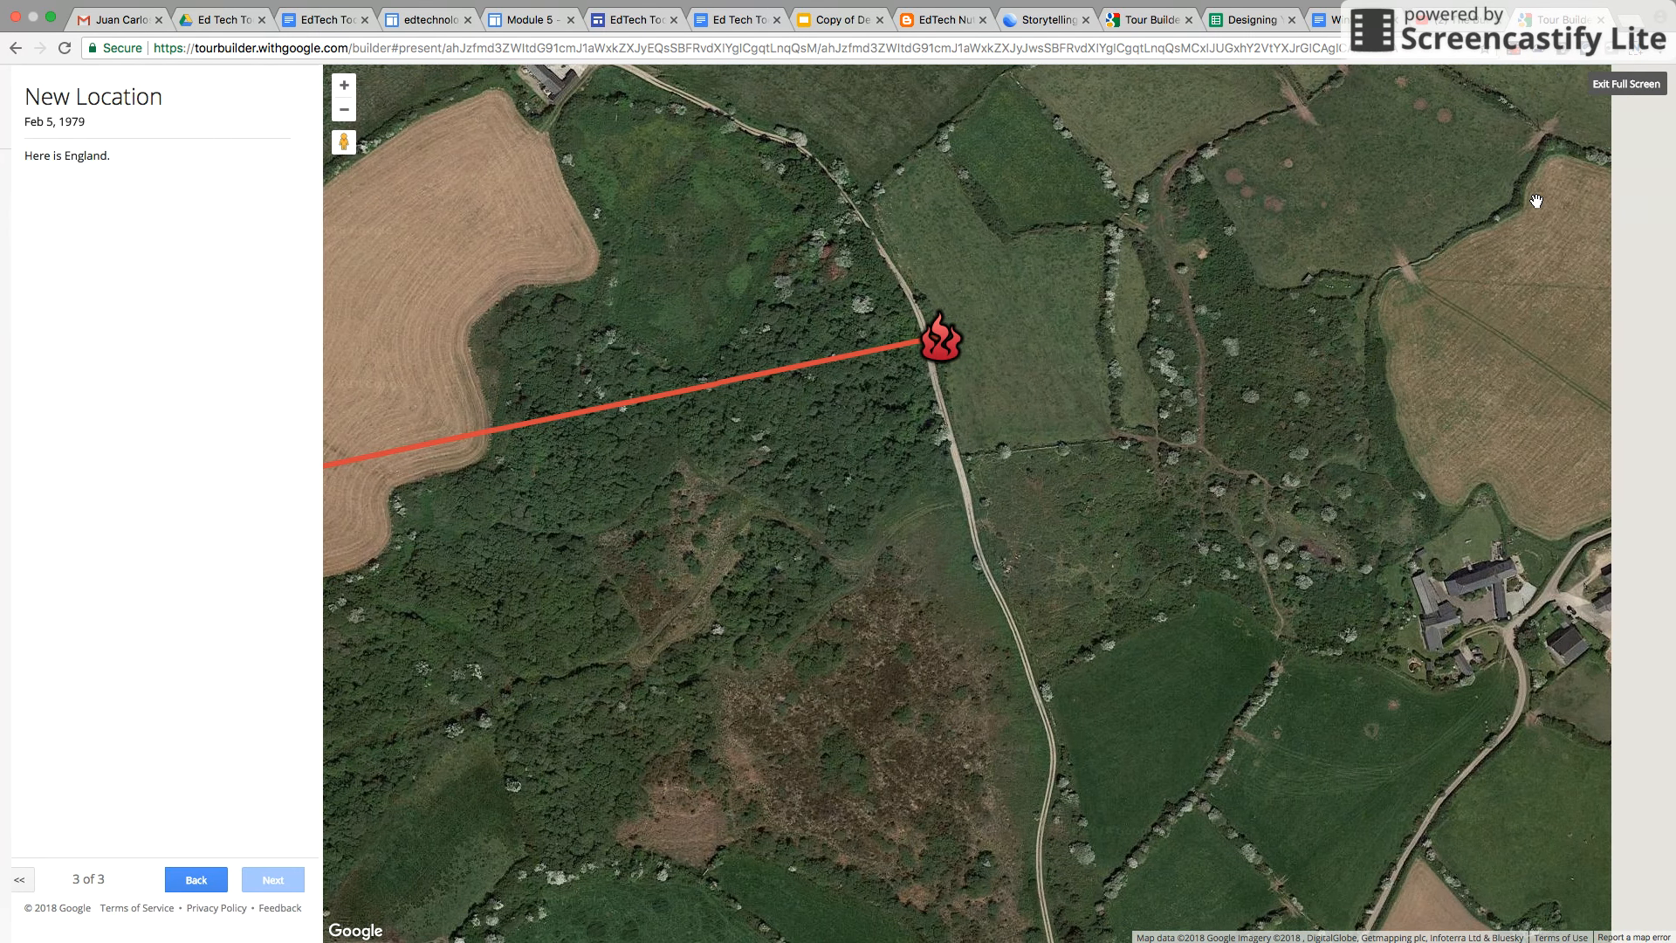
click(194, 880)
click(194, 879)
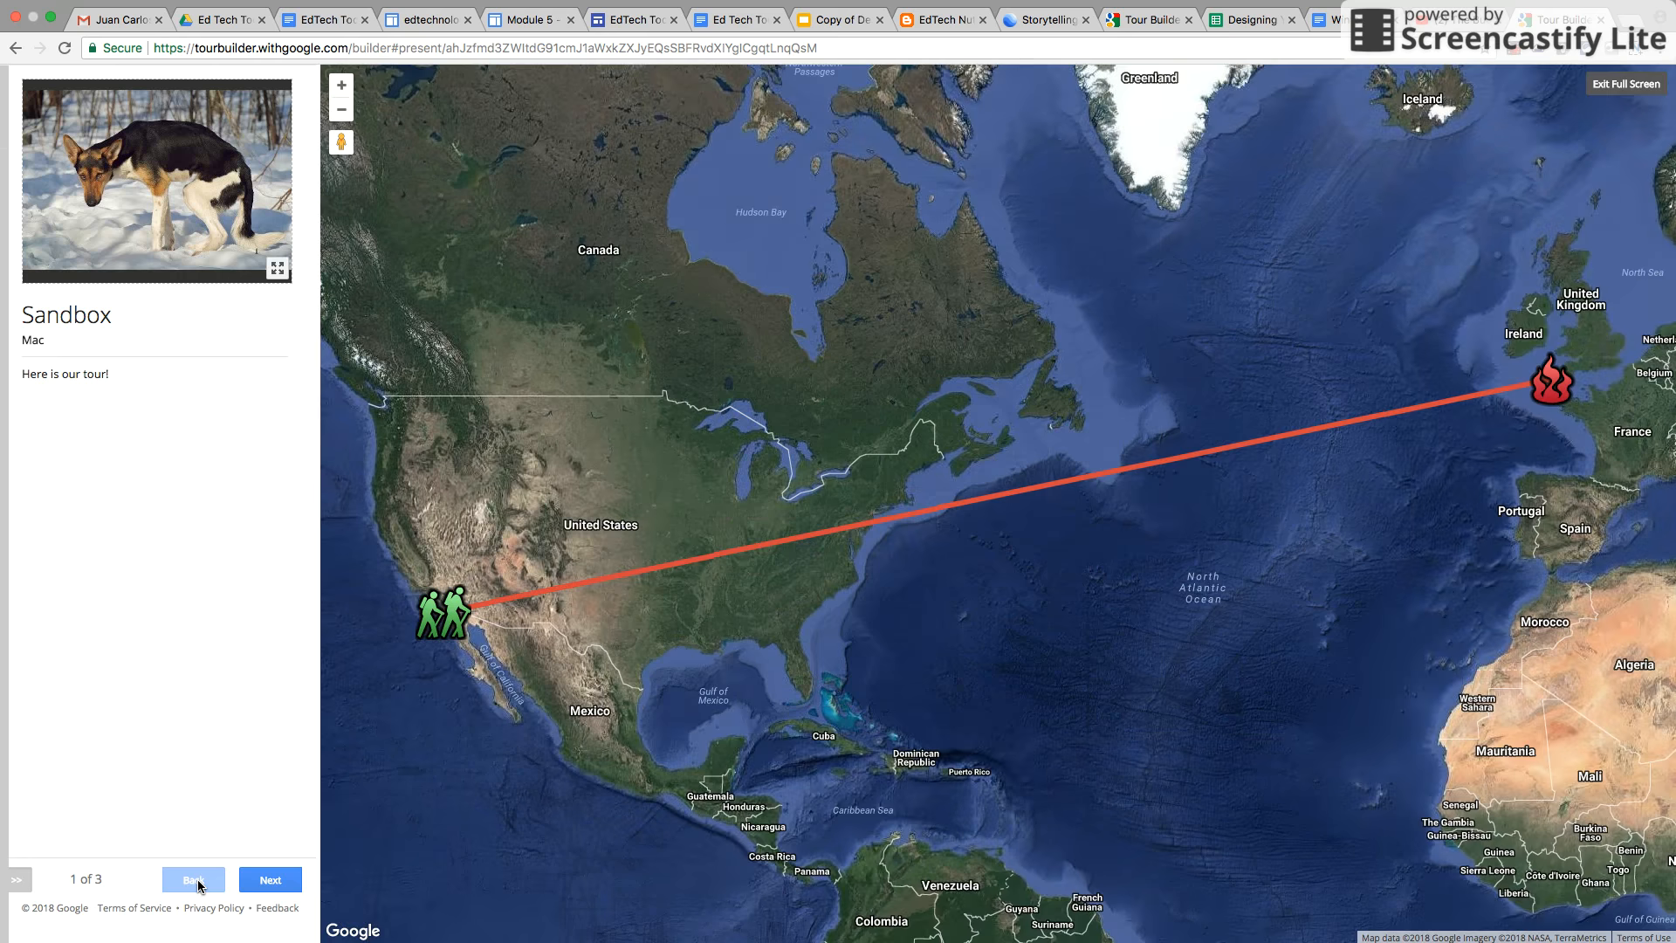
click(276, 272)
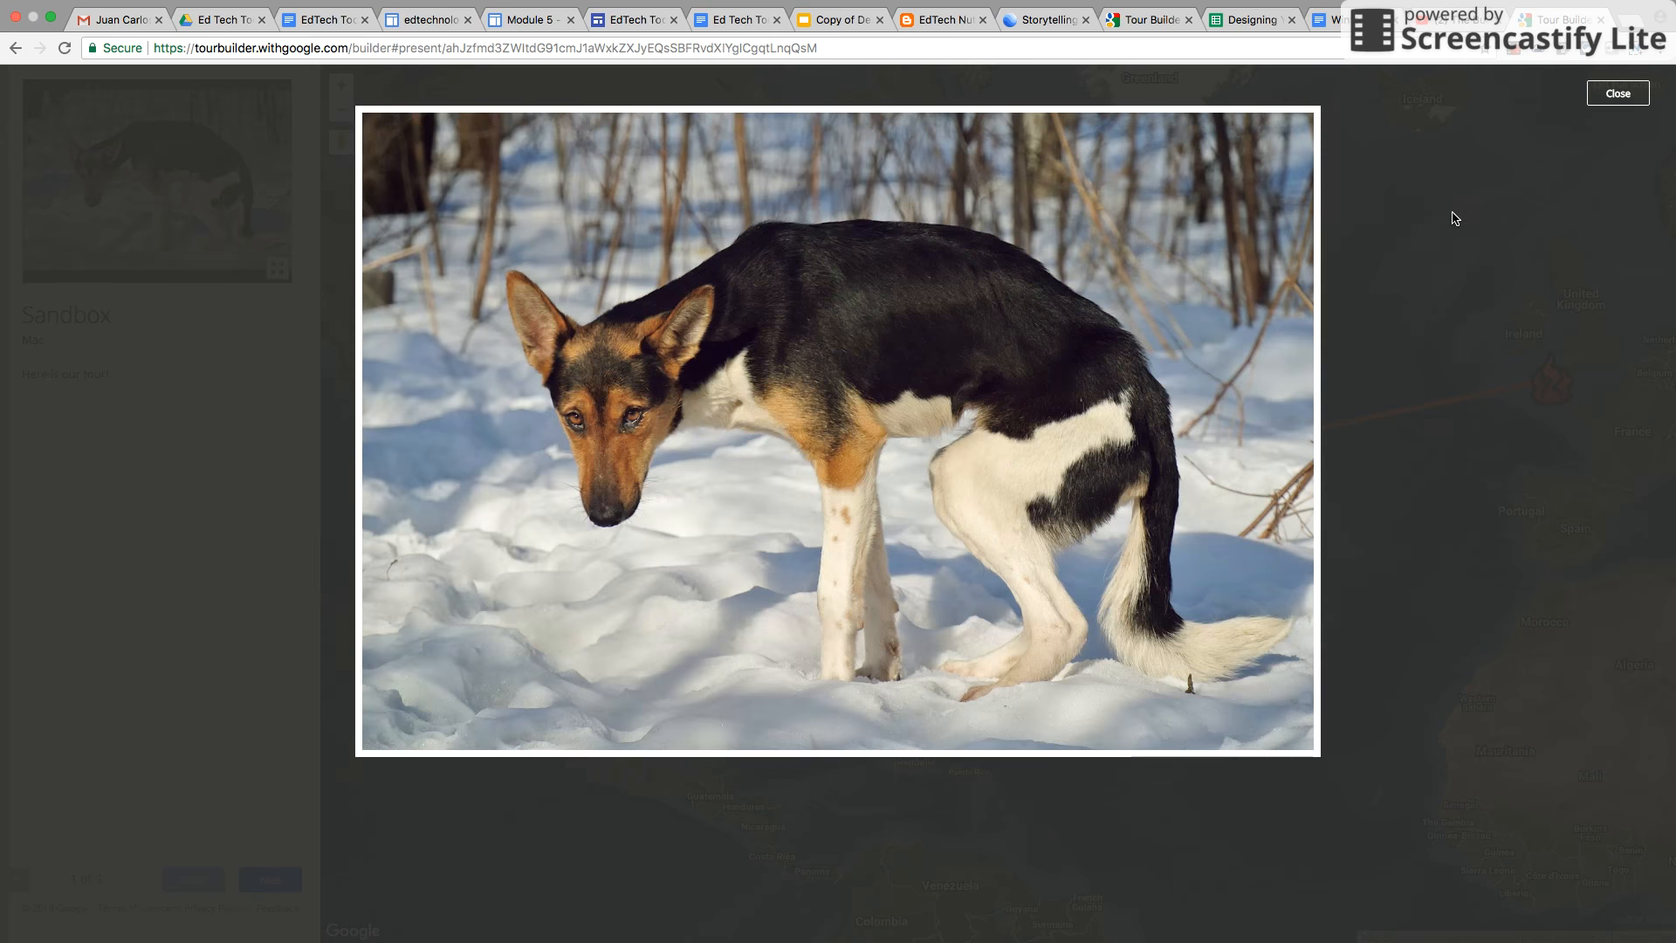
click(1616, 92)
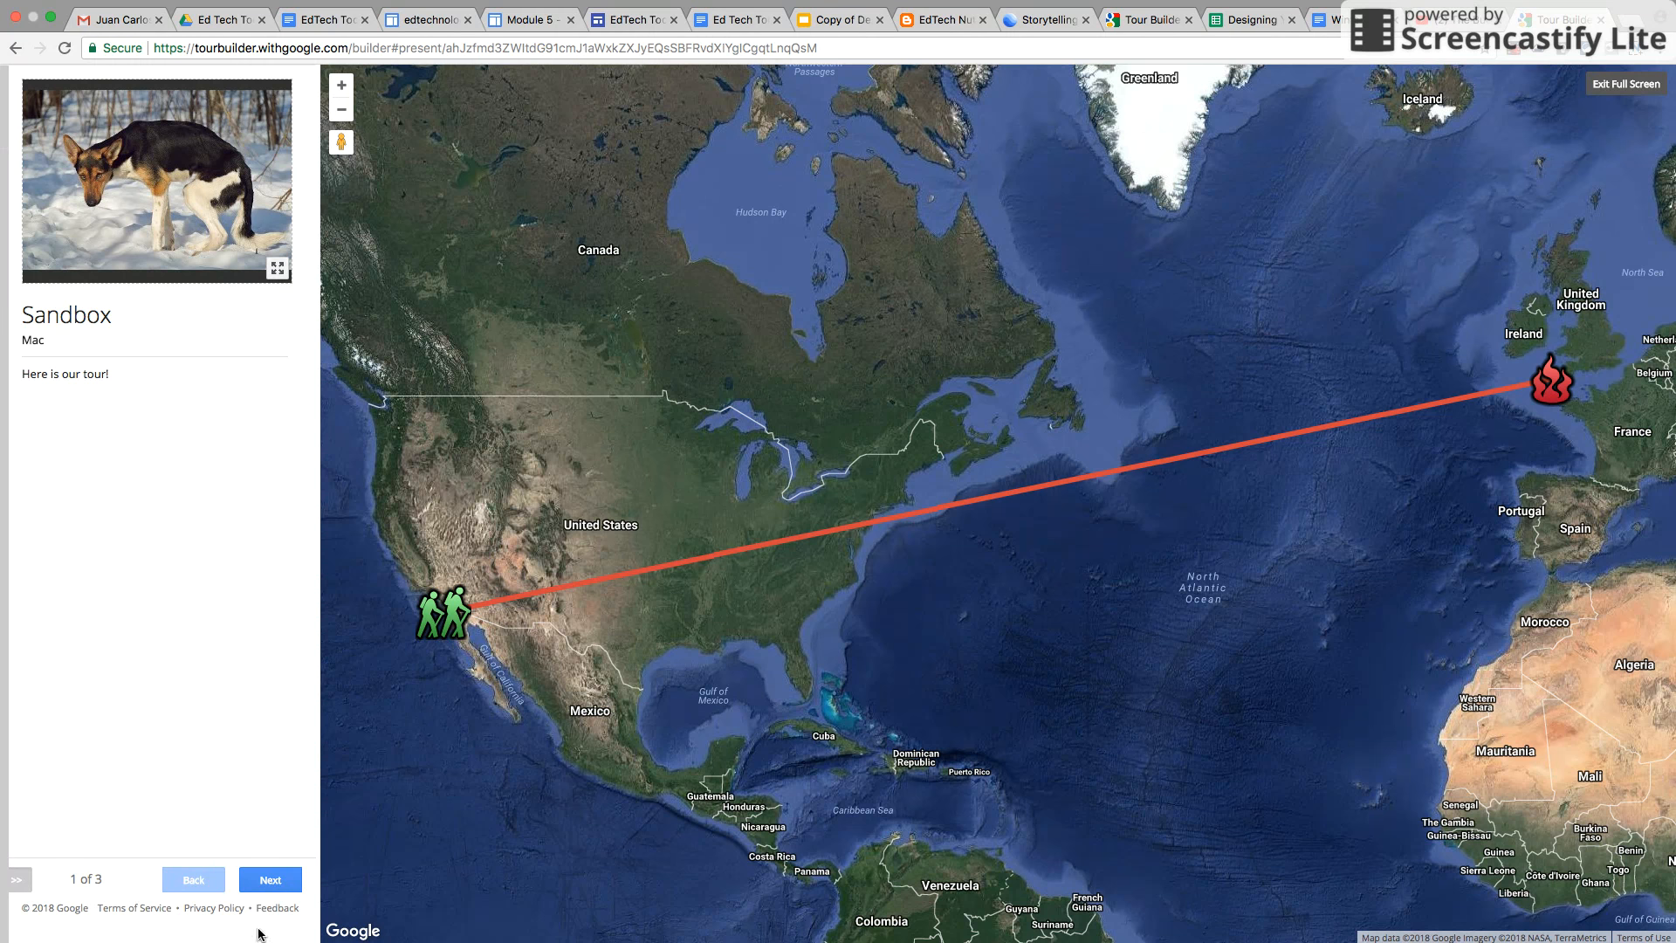
click(272, 880)
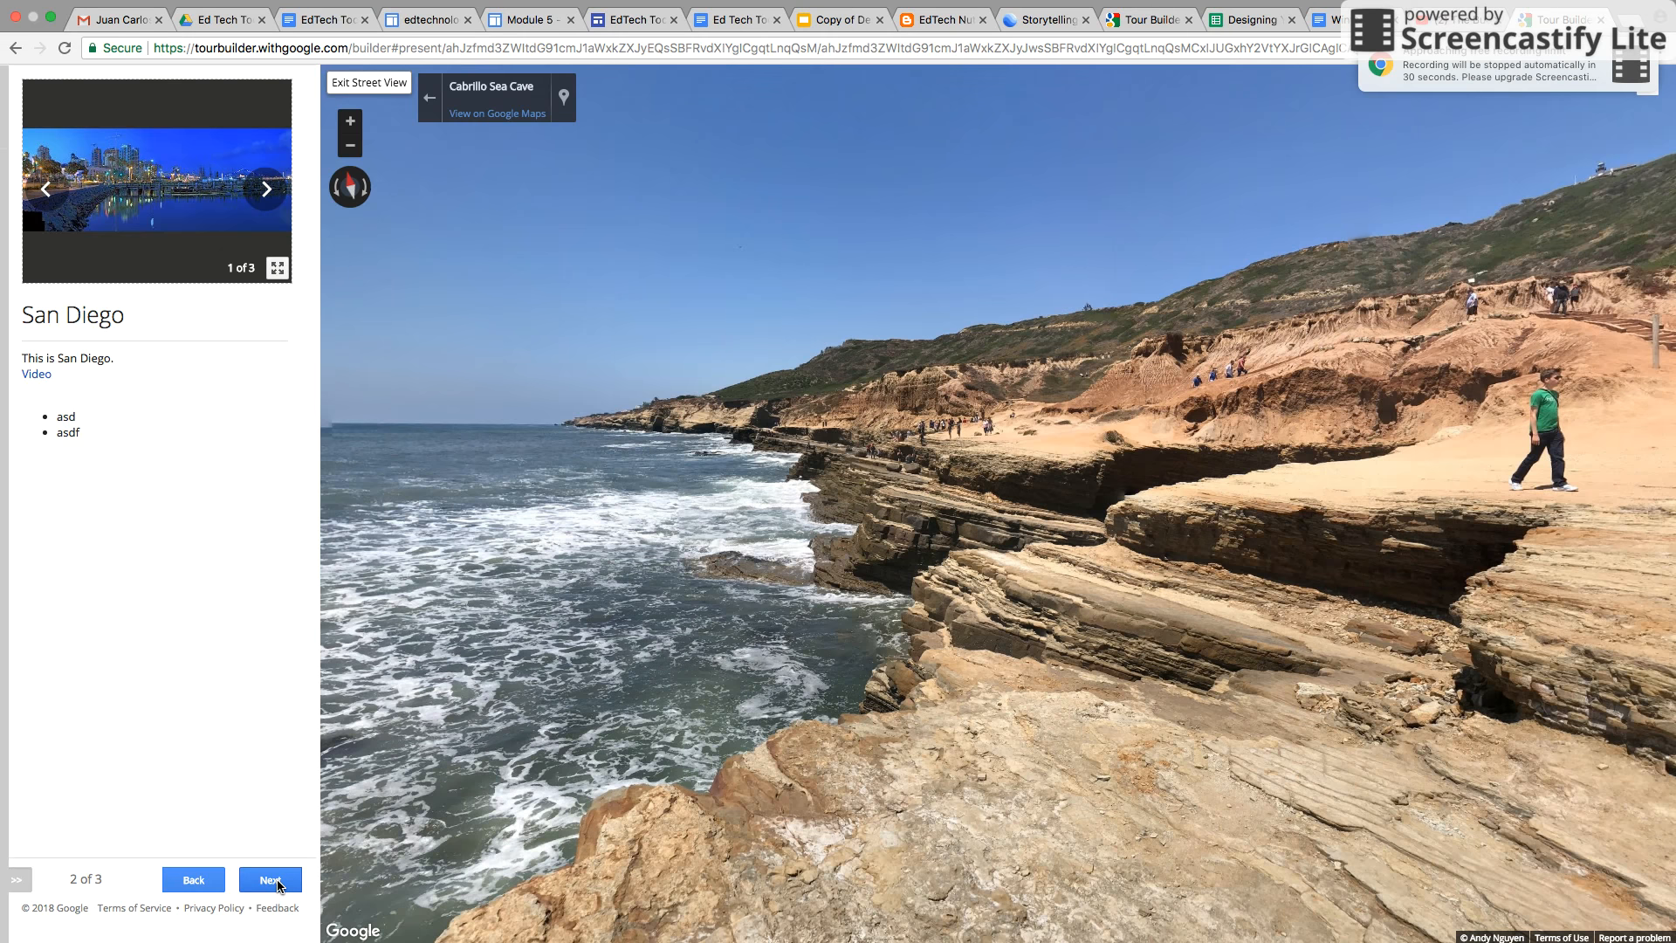
click(278, 882)
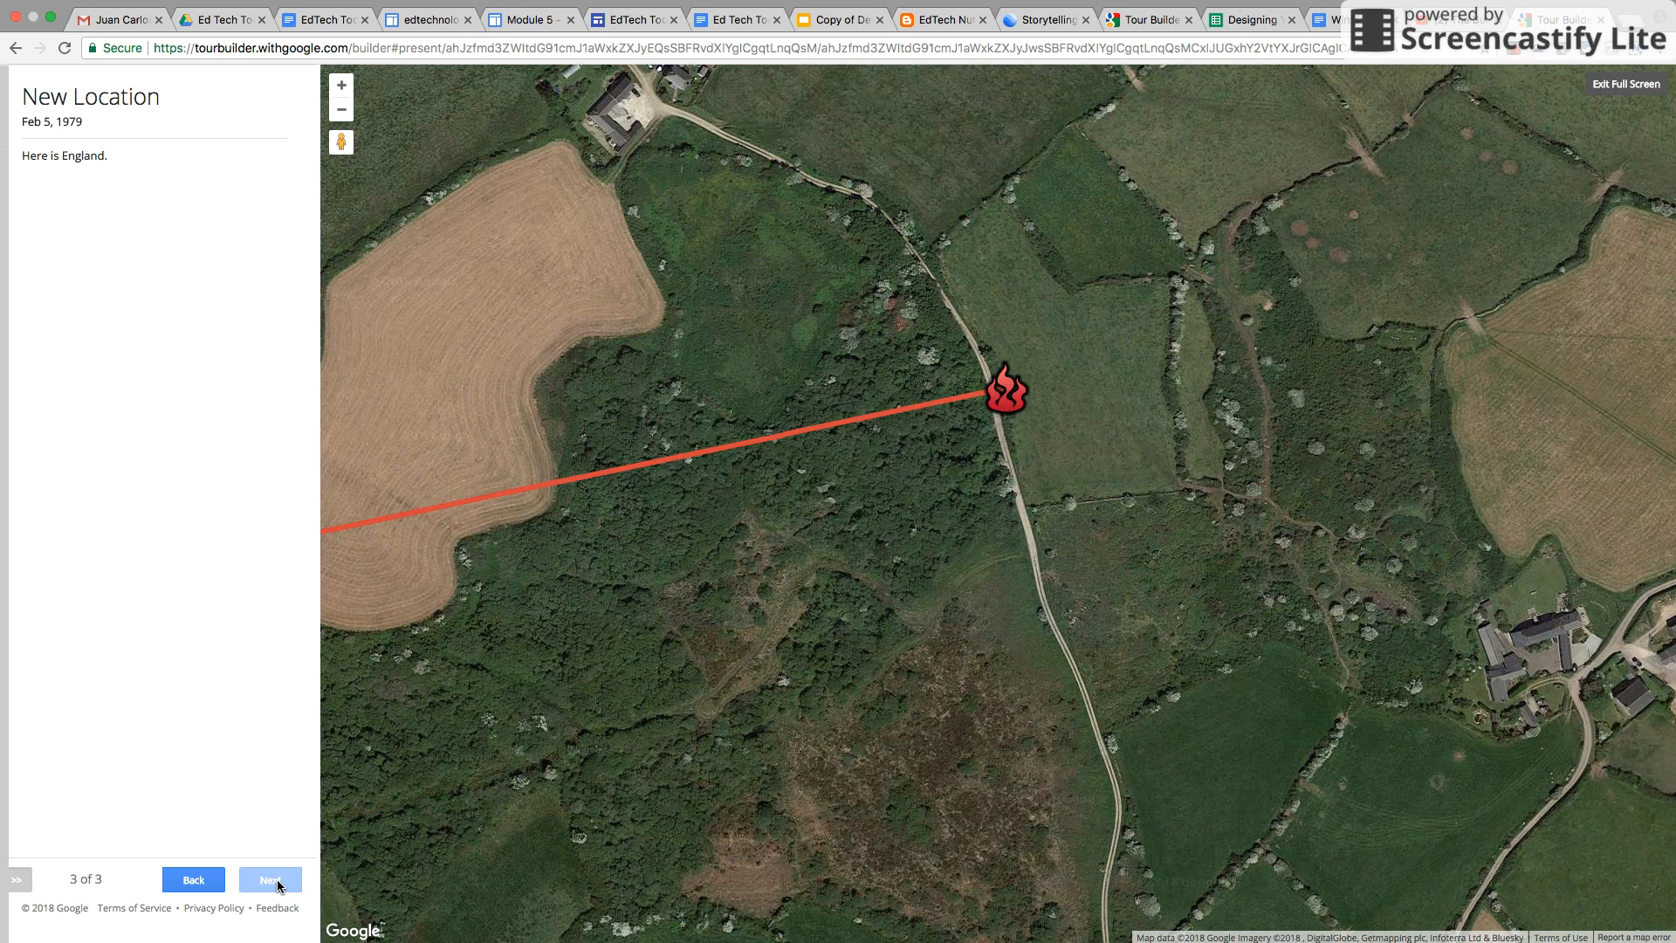
click(1610, 87)
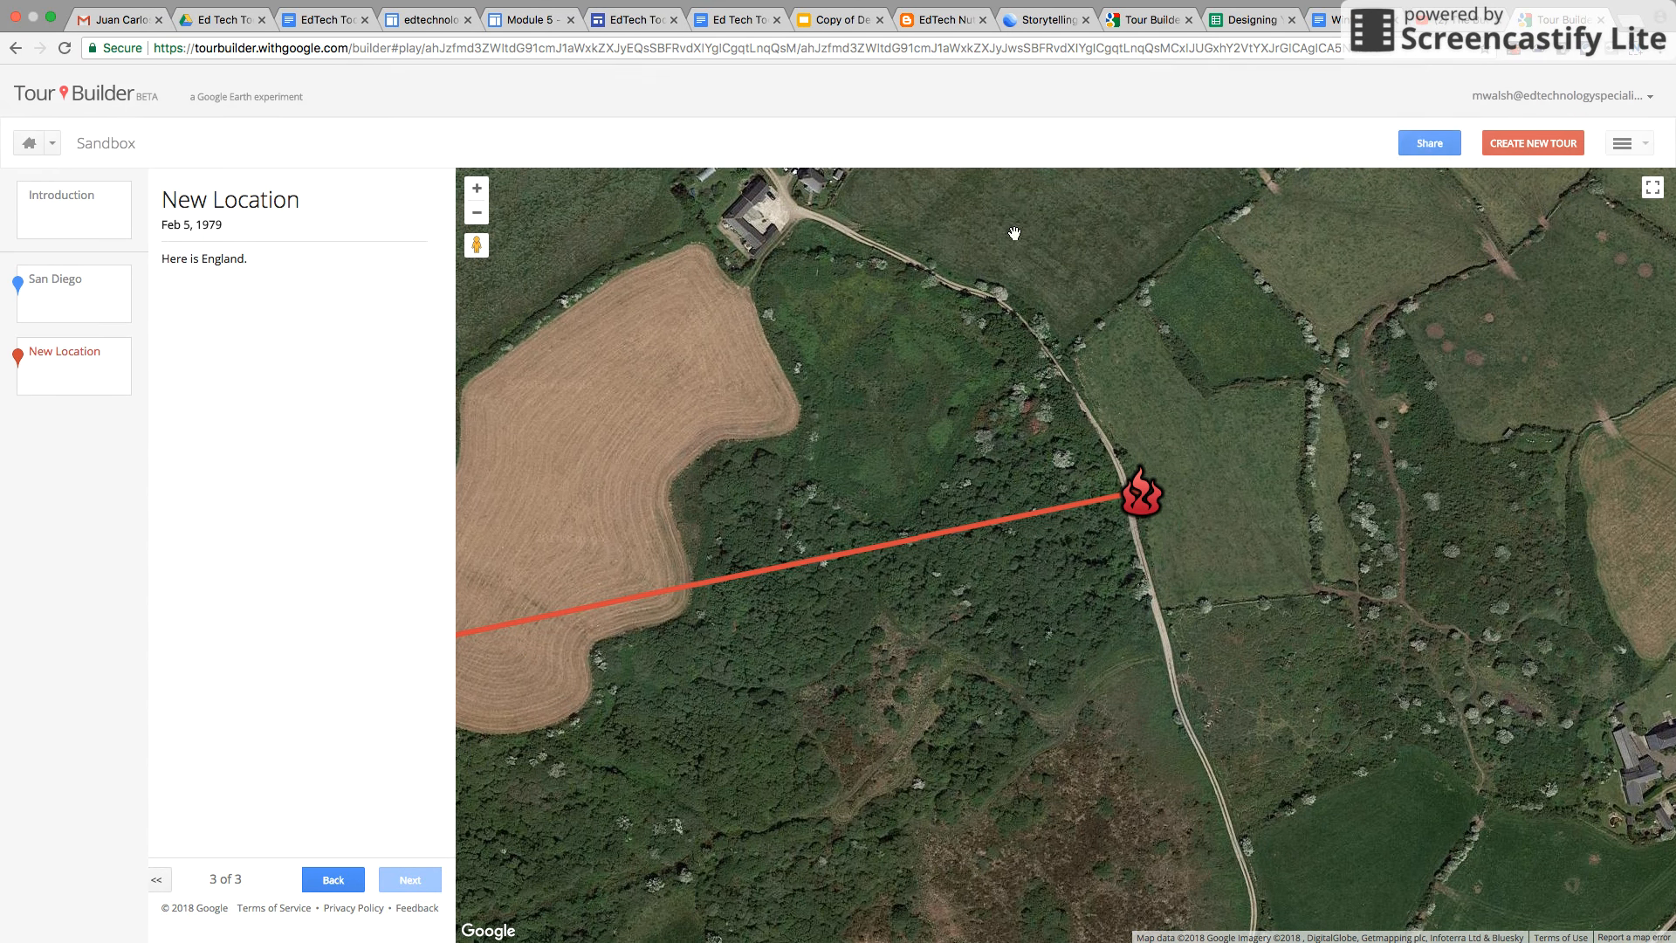
Open the tour in Google Earth
click(1645, 144)
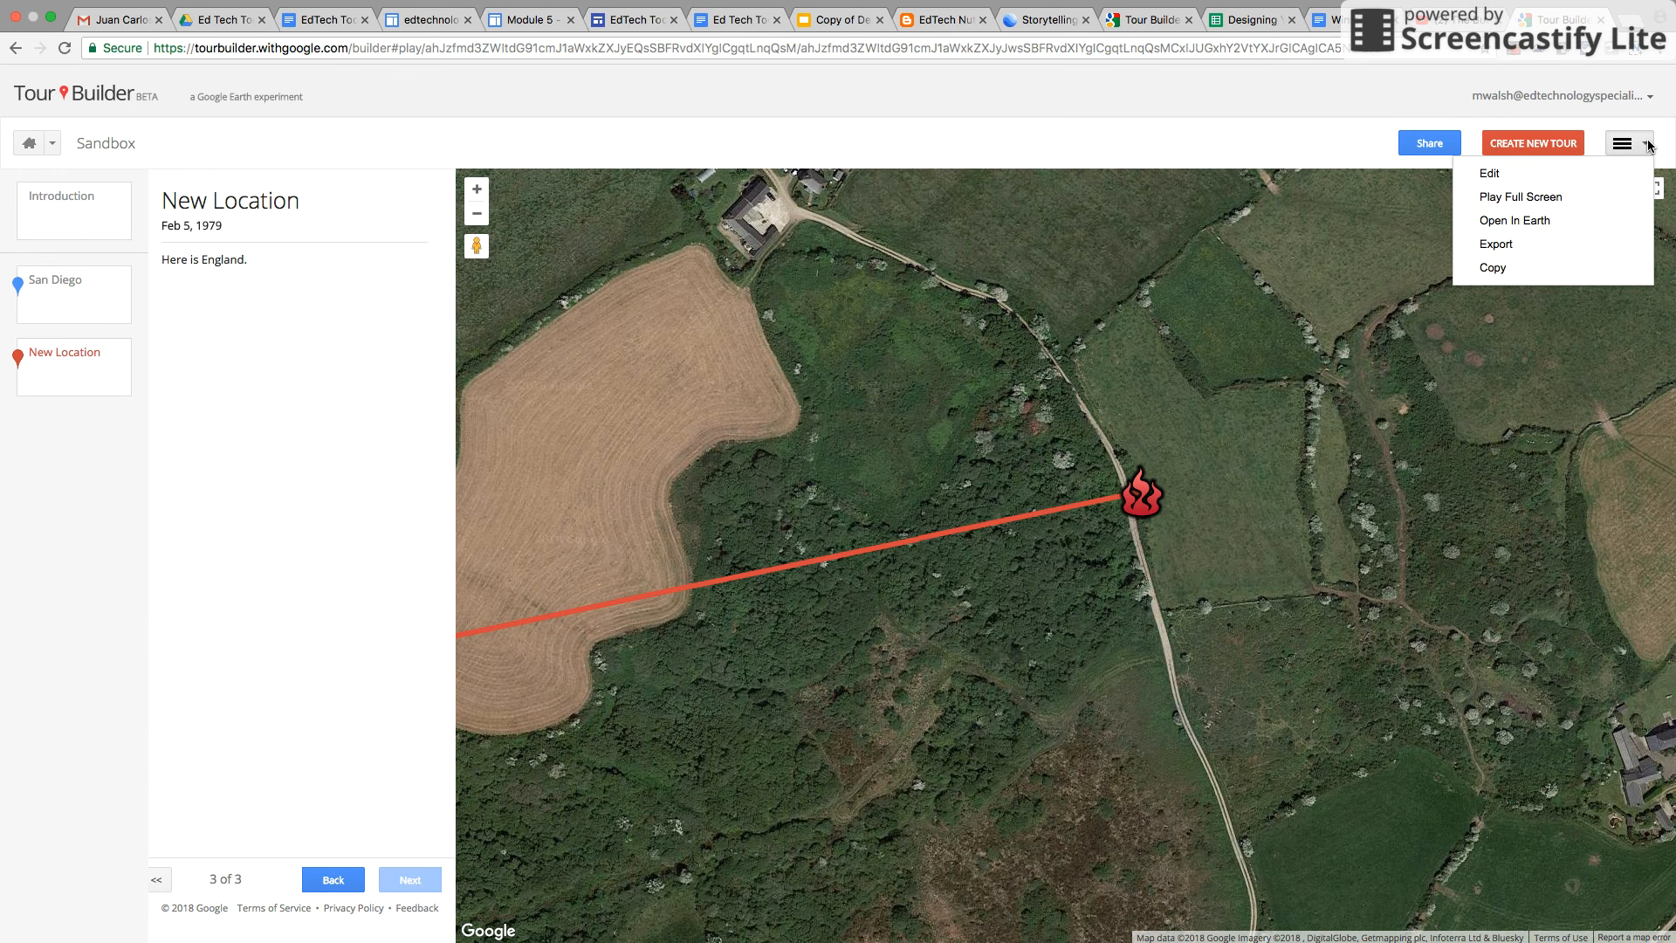
click(1525, 225)
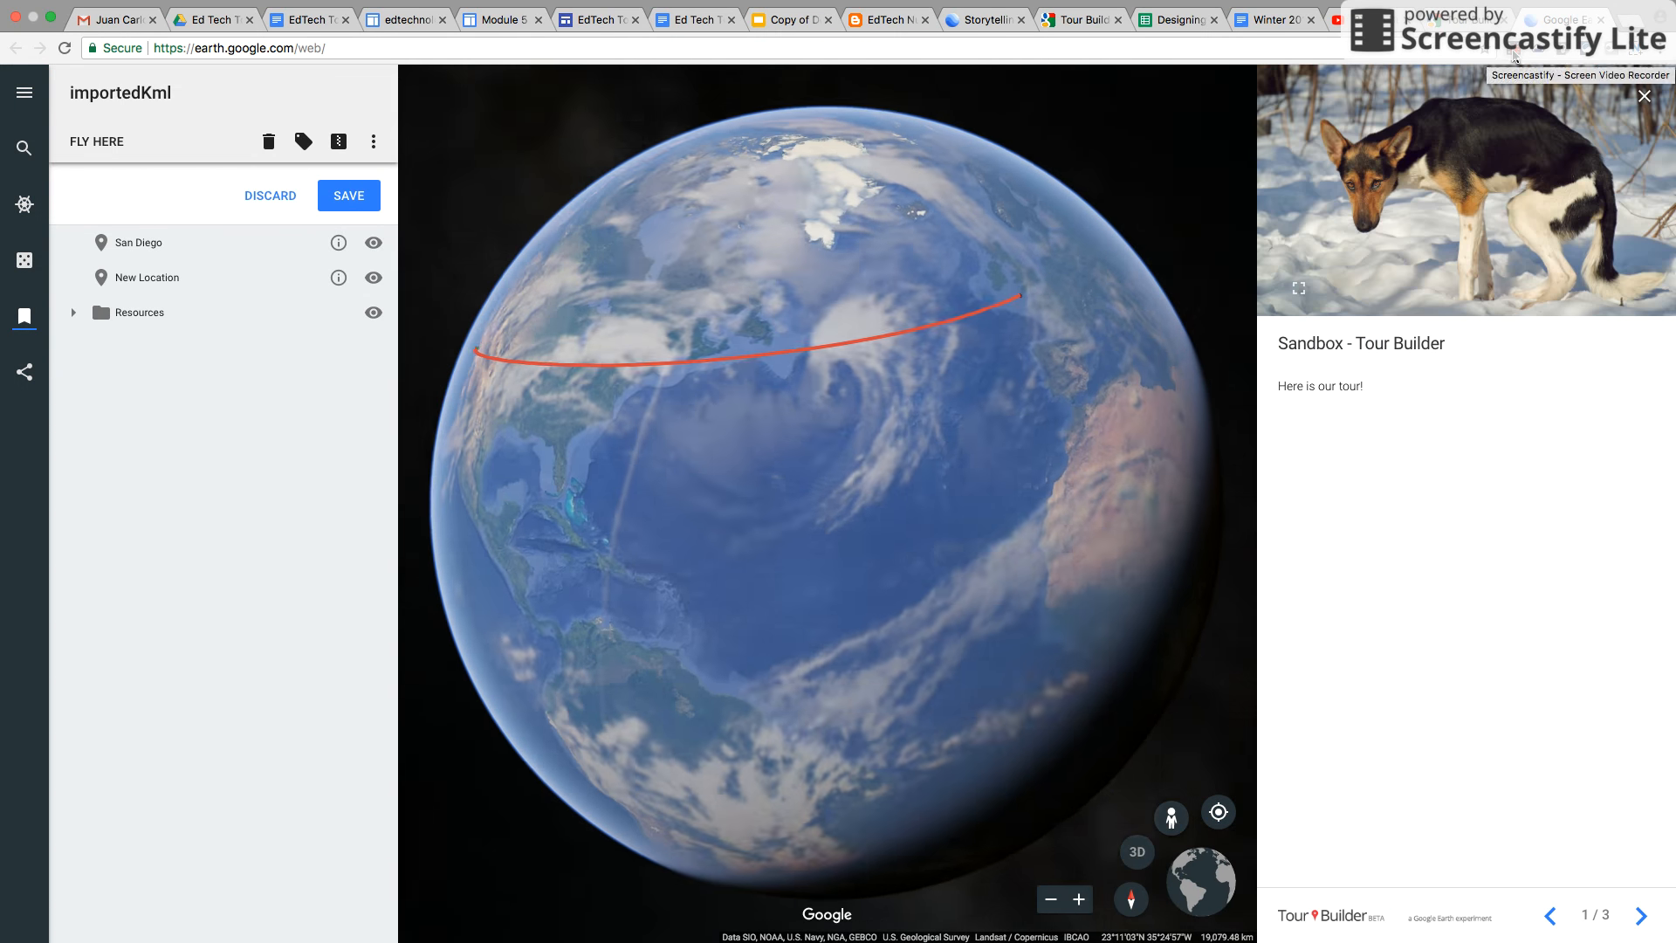
click(1513, 54)
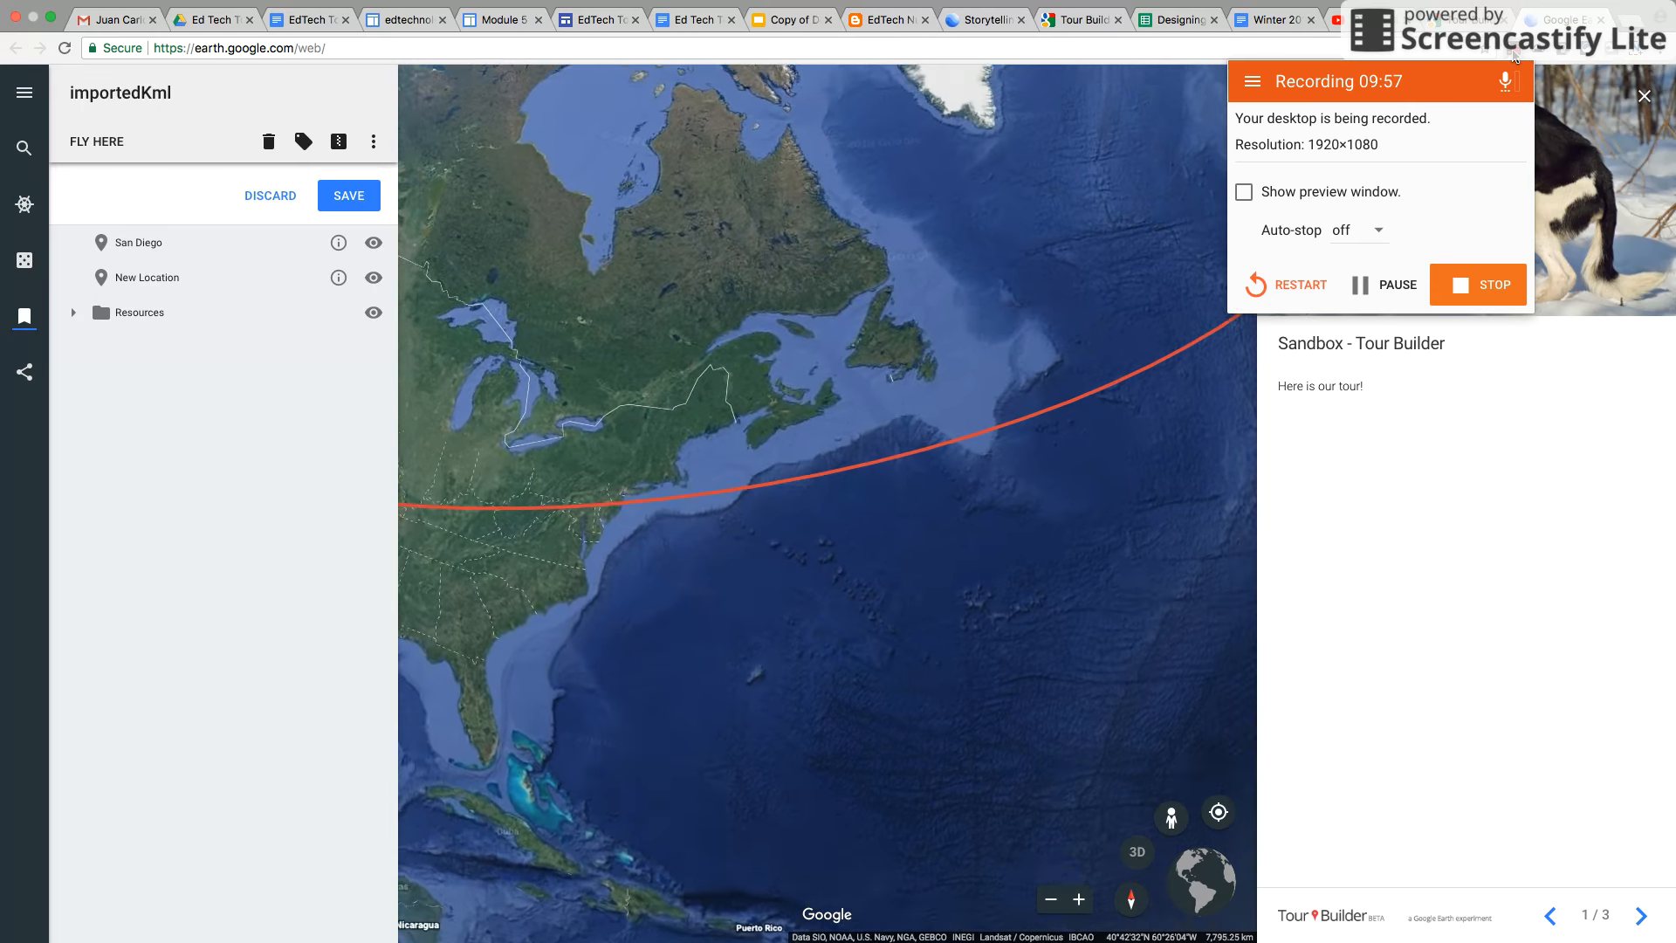